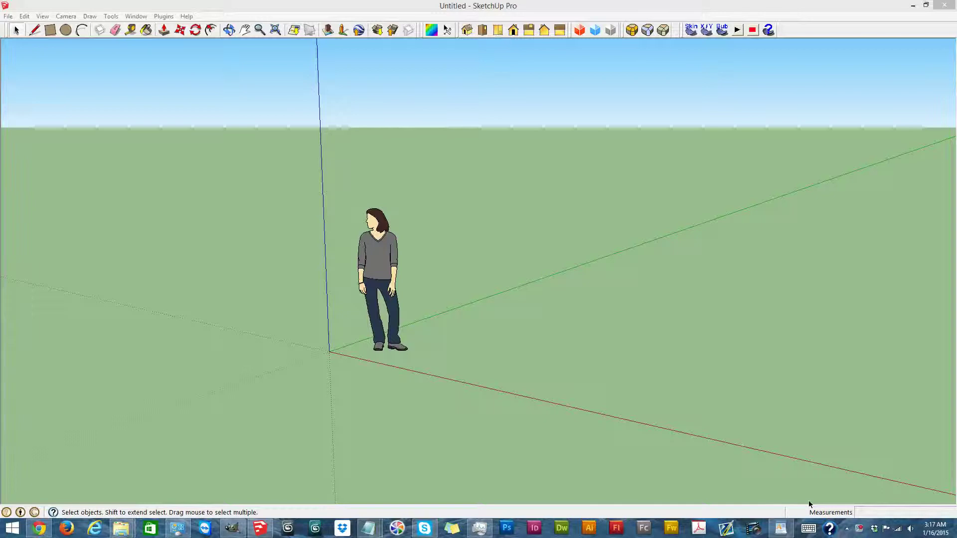
Step: Bring the Demo.rtf 'CBI Tutorial Room Mesh Basics' notes up in WordPad
{"action": "left_click", "coordinate": [780, 529]}
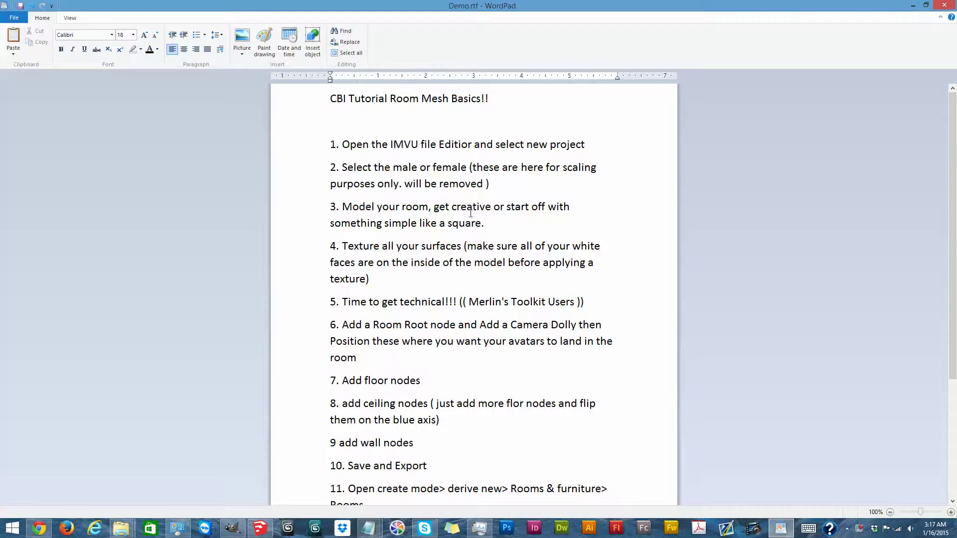
{"action": "scroll", "coordinate": [471, 214], "scroll_direction": "down", "scroll_amount": 3}
{"action": "scroll", "coordinate": [504, 222], "scroll_direction": "up", "scroll_amount": 3}
Step: Create a new IMVU female avatar project from the IMVU File Editor plugin, then zoom out
{"action": "left_click", "coordinate": [260, 528]}
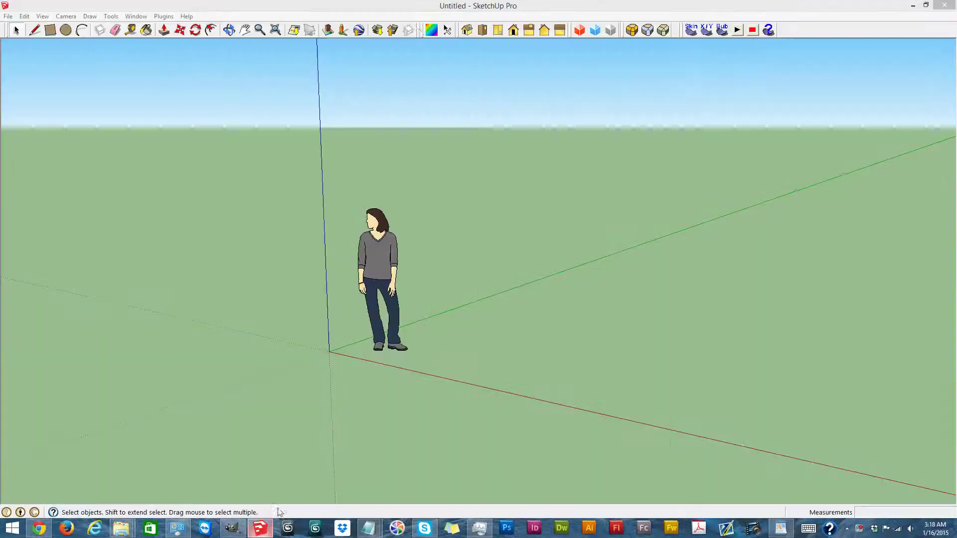
{"action": "left_click", "coordinate": [163, 16]}
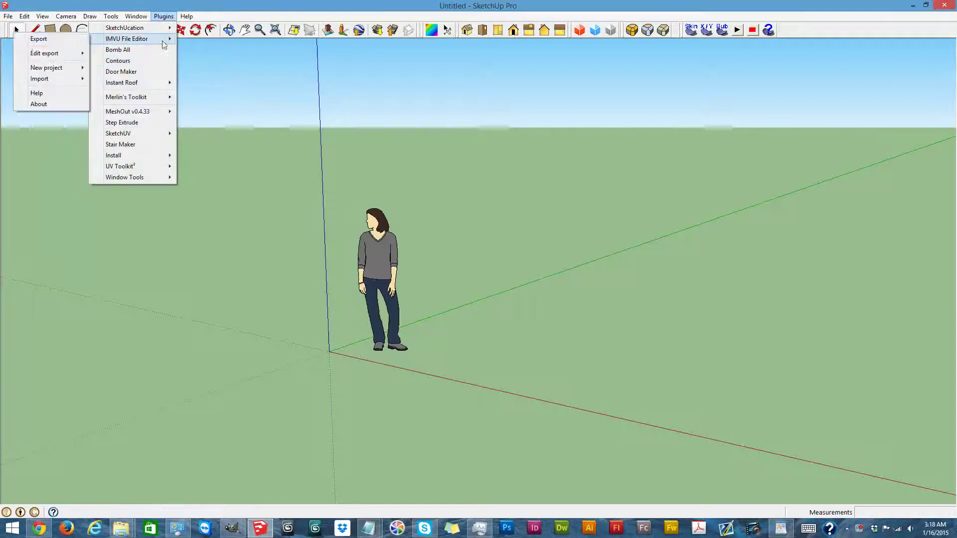
{"action": "mouse_move", "coordinate": [47, 68]}
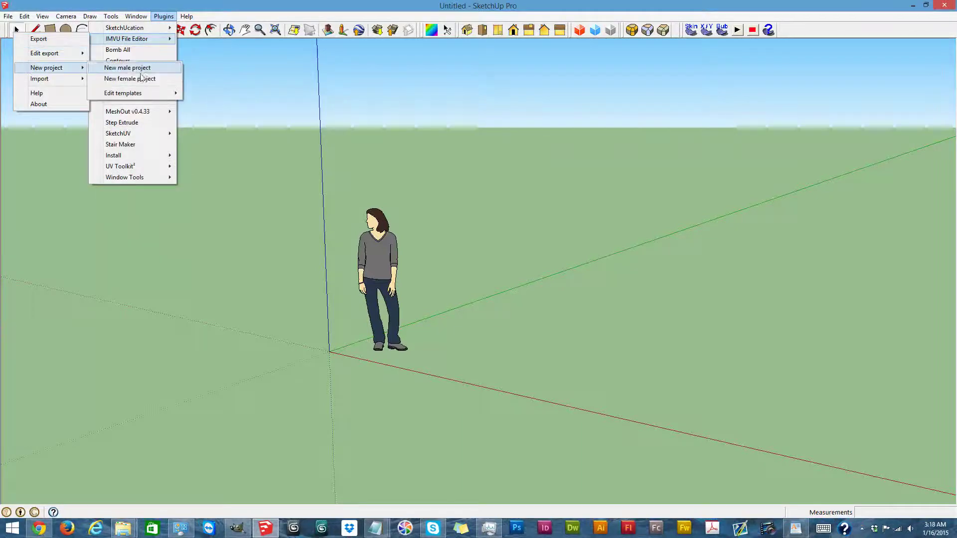
{"action": "left_click", "coordinate": [142, 75]}
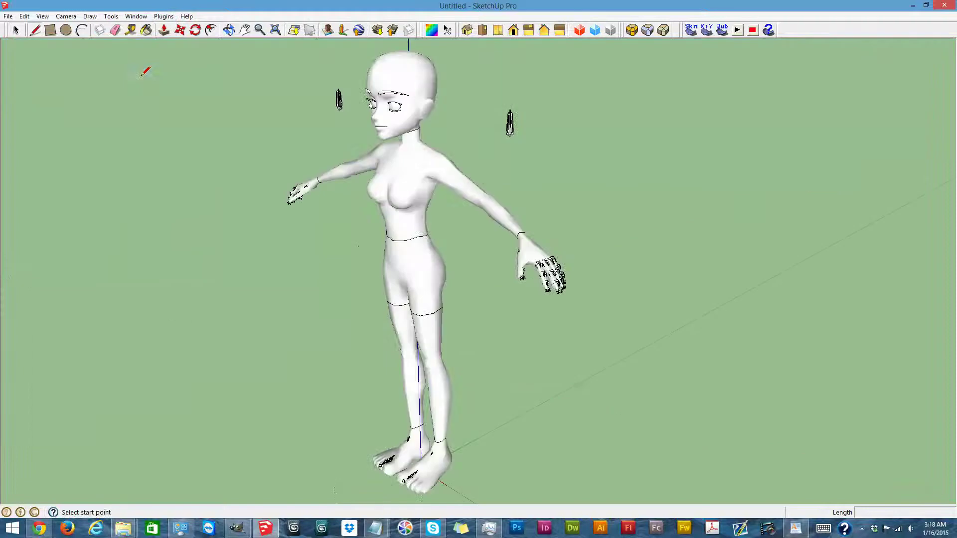
{"action": "scroll", "coordinate": [672, 309], "scroll_direction": "down", "scroll_amount": 1}
{"action": "scroll", "coordinate": [672, 309], "scroll_direction": "down", "scroll_amount": 2}
{"action": "scroll", "coordinate": [672, 309], "scroll_direction": "down", "scroll_amount": 2}
{"action": "scroll", "coordinate": [672, 309], "scroll_direction": "down", "scroll_amount": 1}
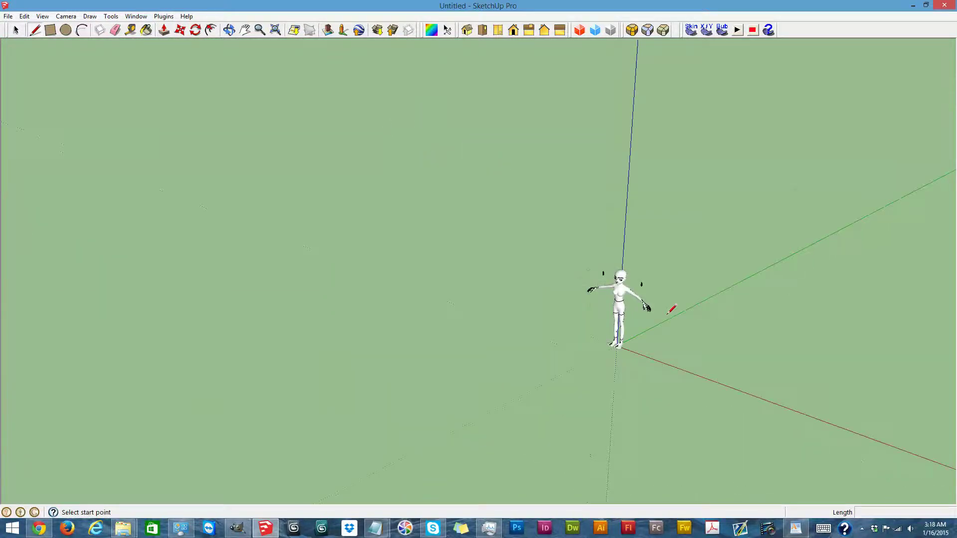
{"action": "scroll", "coordinate": [671, 307], "scroll_direction": "down", "scroll_amount": 2}
{"action": "scroll", "coordinate": [951, 330], "scroll_direction": "up", "scroll_amount": 2}
{"action": "scroll", "coordinate": [951, 330], "scroll_direction": "up", "scroll_amount": 1}
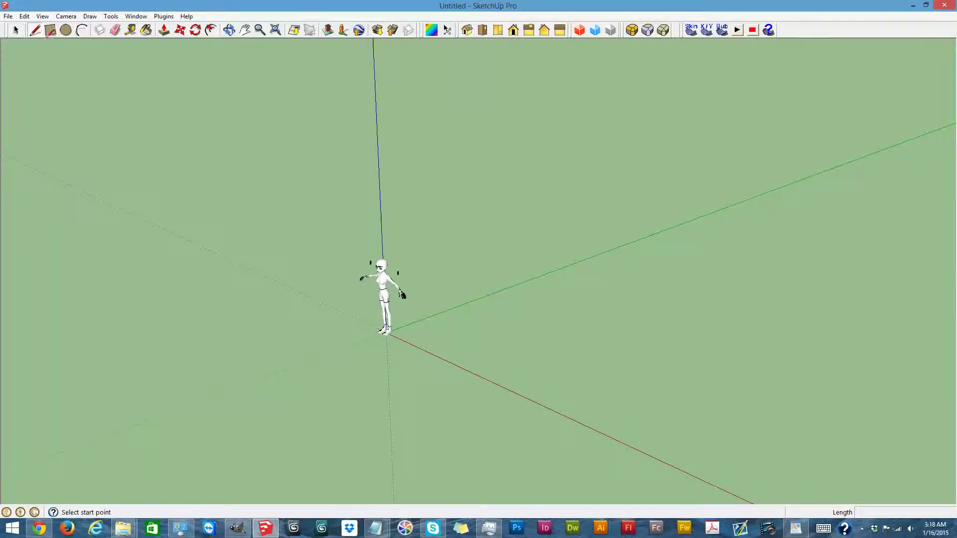
{"action": "left_click", "coordinate": [50, 30]}
Step: Draw the floor rectangle from near the origin with typed dimensions
{"action": "left_click", "coordinate": [428, 327]}
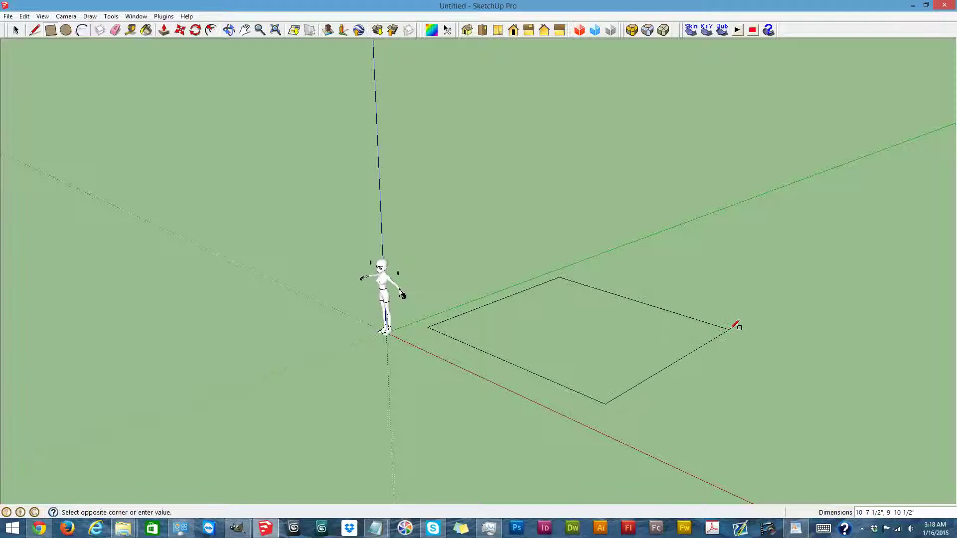
{"action": "type", "text": "23"}
{"action": "key", "text": "Return"}
{"action": "scroll", "coordinate": [732, 322], "scroll_direction": "down", "scroll_amount": 2}
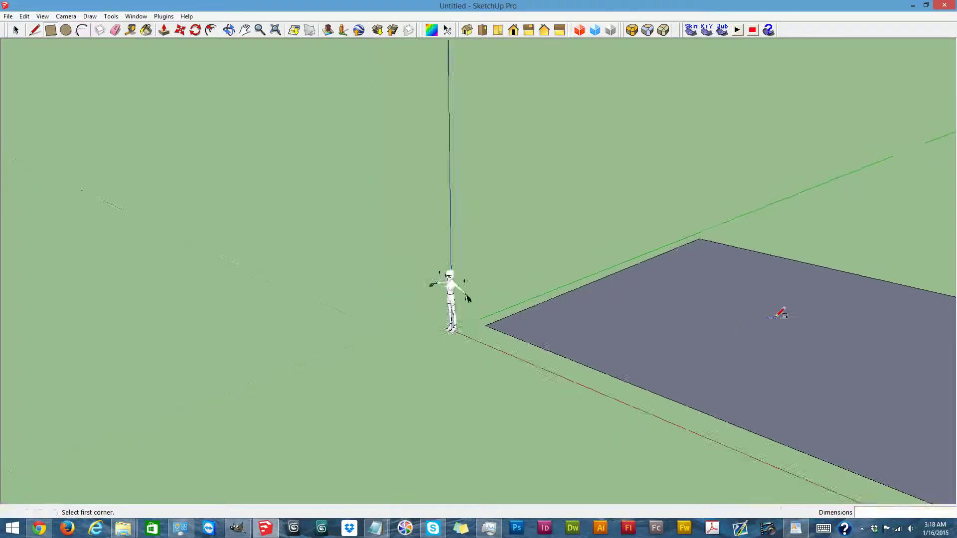
{"action": "scroll", "coordinate": [777, 315], "scroll_direction": "down", "scroll_amount": 2}
{"action": "scroll", "coordinate": [782, 315], "scroll_direction": "down", "scroll_amount": 2}
{"action": "scroll", "coordinate": [933, 314], "scroll_direction": "down", "scroll_amount": 2}
{"action": "scroll", "coordinate": [932, 311], "scroll_direction": "up", "scroll_amount": 2}
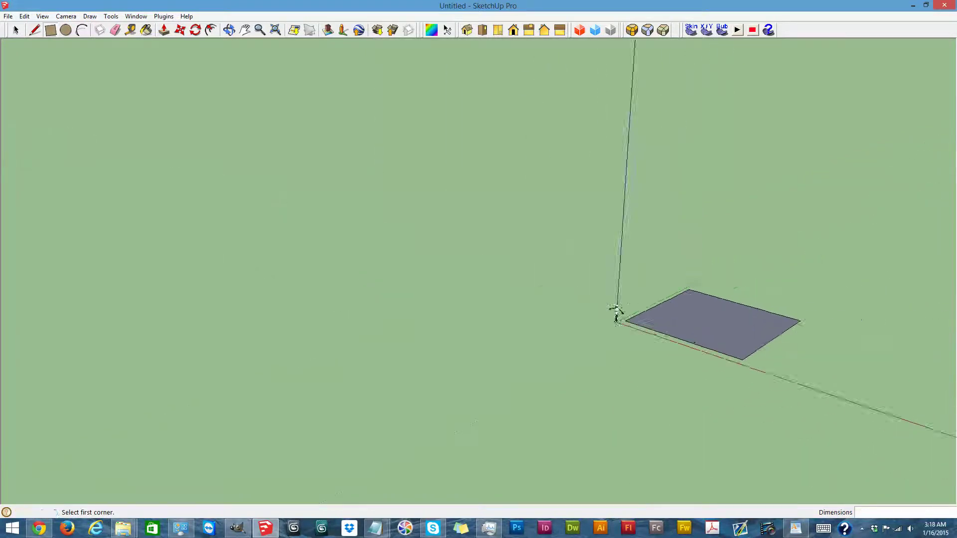
{"action": "scroll", "coordinate": [903, 308], "scroll_direction": "up", "scroll_amount": 2}
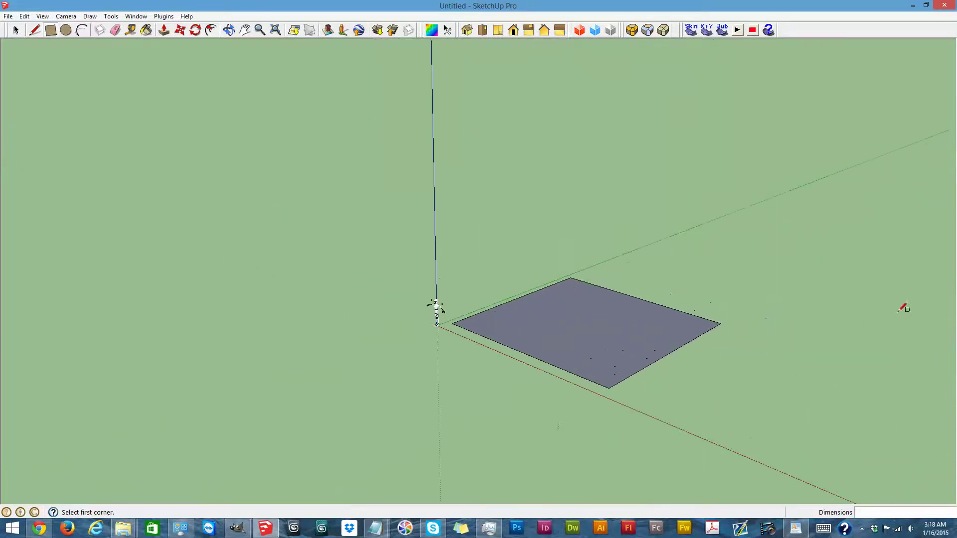
Step: Push/Pull the floor rectangle up 10' into a box and orbit around it
{"action": "left_click", "coordinate": [164, 31]}
{"action": "left_click", "coordinate": [561, 341]}
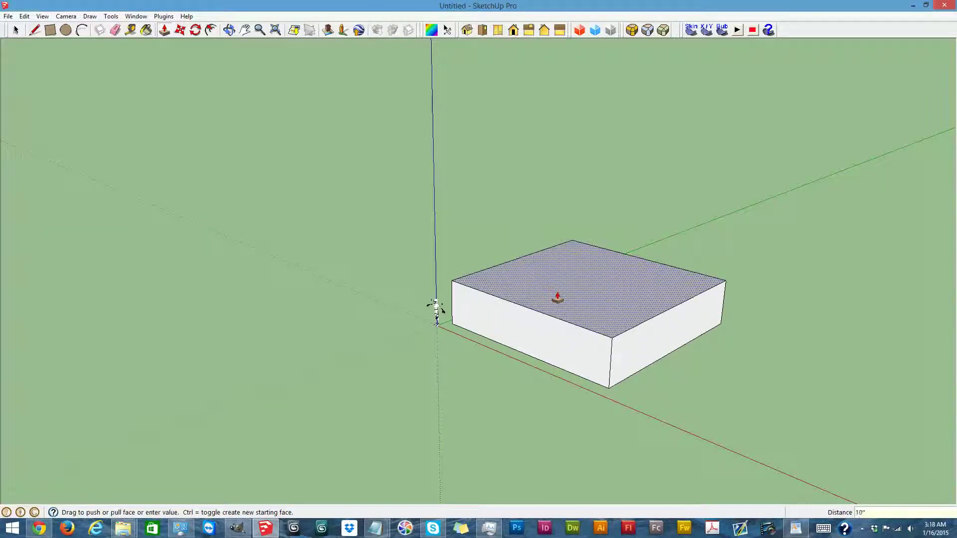
{"action": "key", "text": "Return"}
{"action": "scroll", "coordinate": [771, 197], "scroll_direction": "up", "scroll_amount": 2}
{"action": "scroll", "coordinate": [835, 192], "scroll_direction": "down", "scroll_amount": 1}
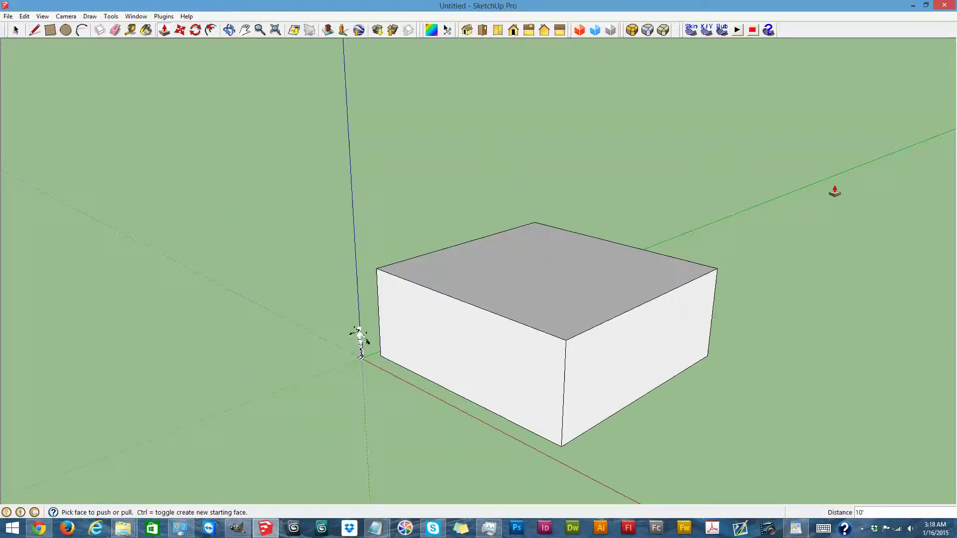
{"action": "scroll", "coordinate": [835, 192], "scroll_direction": "down", "scroll_amount": 2}
{"action": "left_click", "coordinate": [229, 30]}
{"action": "mouse_move", "coordinate": [574, 200]}
{"action": "left_mouse_down"}
{"action": "mouse_move", "coordinate": [631, 227]}
{"action": "mouse_move", "coordinate": [630, 193]}
{"action": "left_mouse_up"}
Step: Reverse the faces of the whole box so the white sides face inward
{"action": "left_click", "coordinate": [16, 30]}
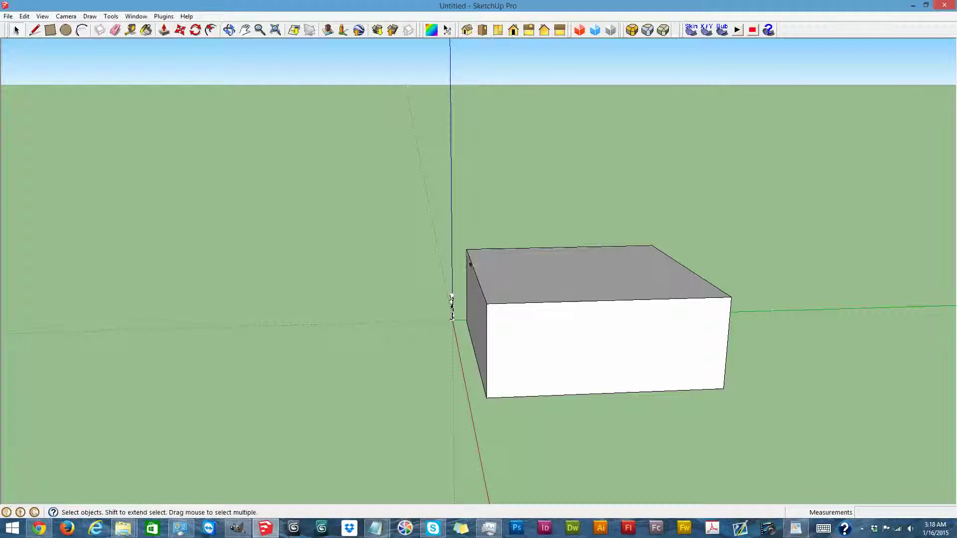
{"action": "left_click_drag", "start_coordinate": [461, 199], "coordinate": [792, 454]}
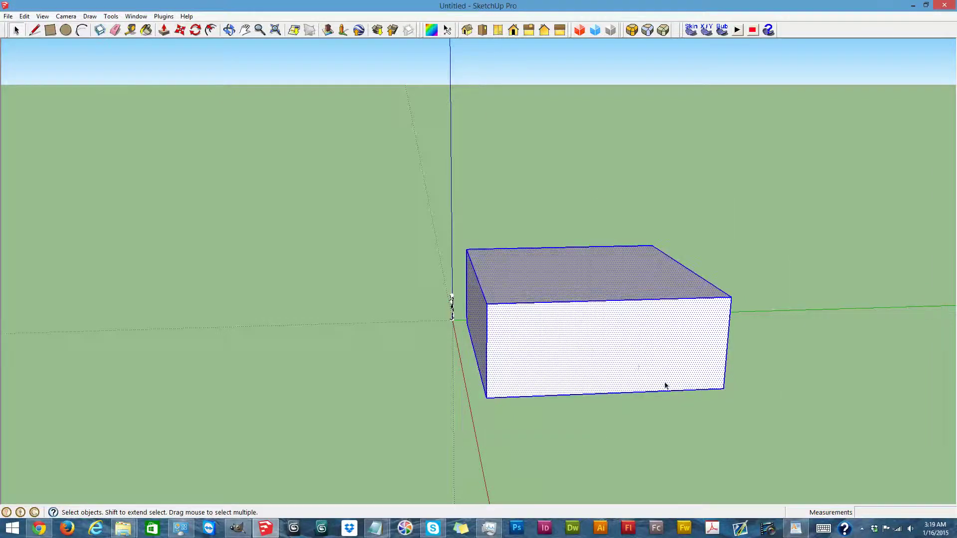
{"action": "right_click", "coordinate": [634, 361]}
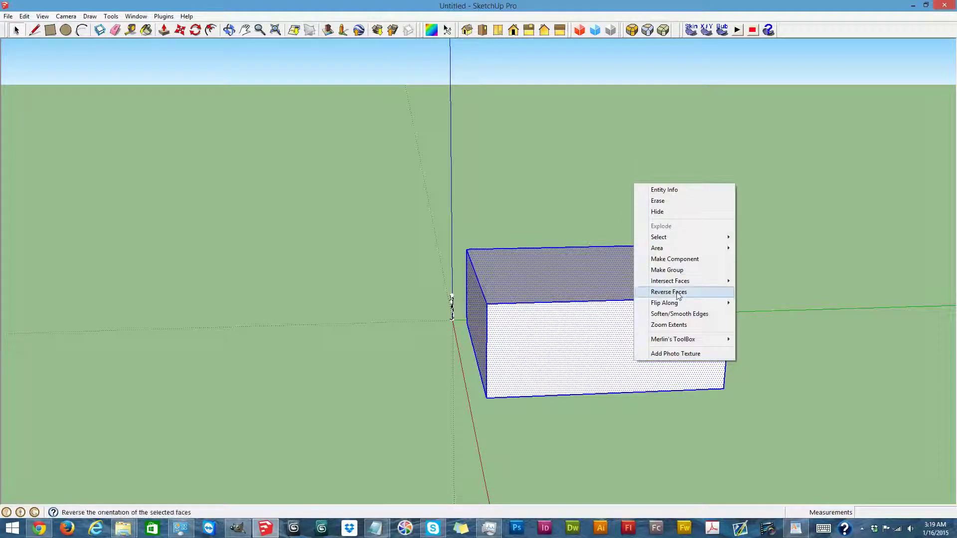
{"action": "left_click", "coordinate": [689, 294]}
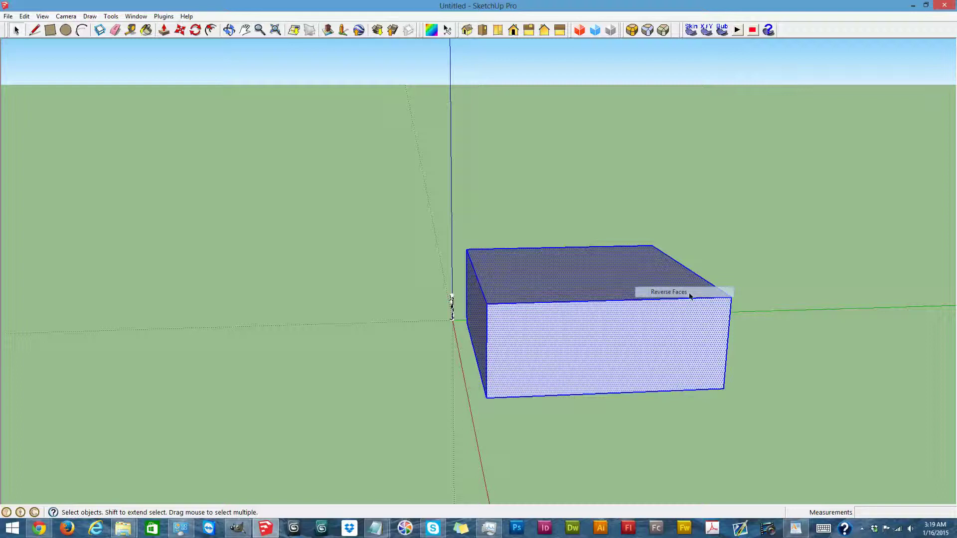
{"action": "left_click", "coordinate": [562, 283]}
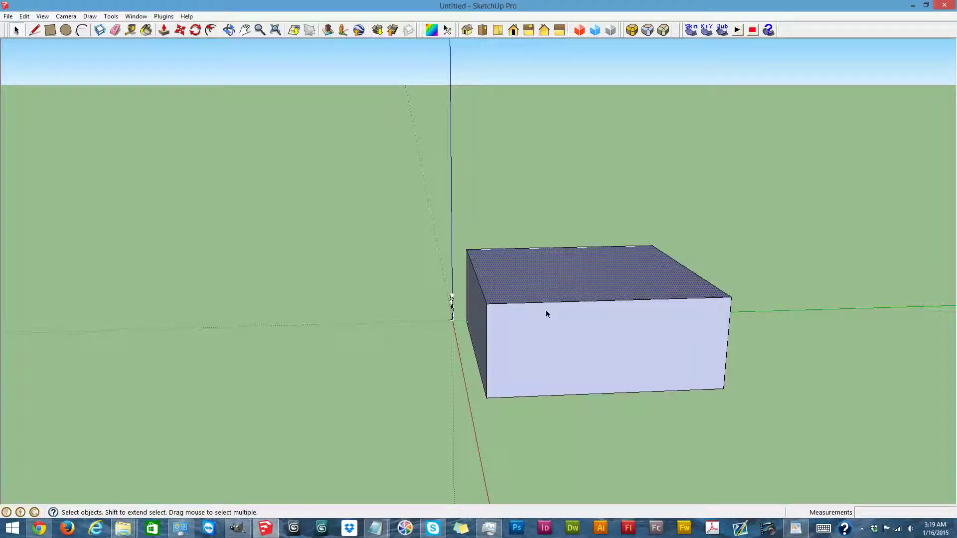
Step: Orbit beneath the box and delete its front face to open the interior
{"action": "left_click", "coordinate": [229, 30]}
{"action": "mouse_move", "coordinate": [255, 310]}
{"action": "left_mouse_down"}
{"action": "mouse_move", "coordinate": [624, 94]}
{"action": "mouse_move", "coordinate": [500, 375]}
{"action": "left_mouse_up"}
{"action": "key", "text": "space"}
{"action": "left_click", "coordinate": [524, 364]}
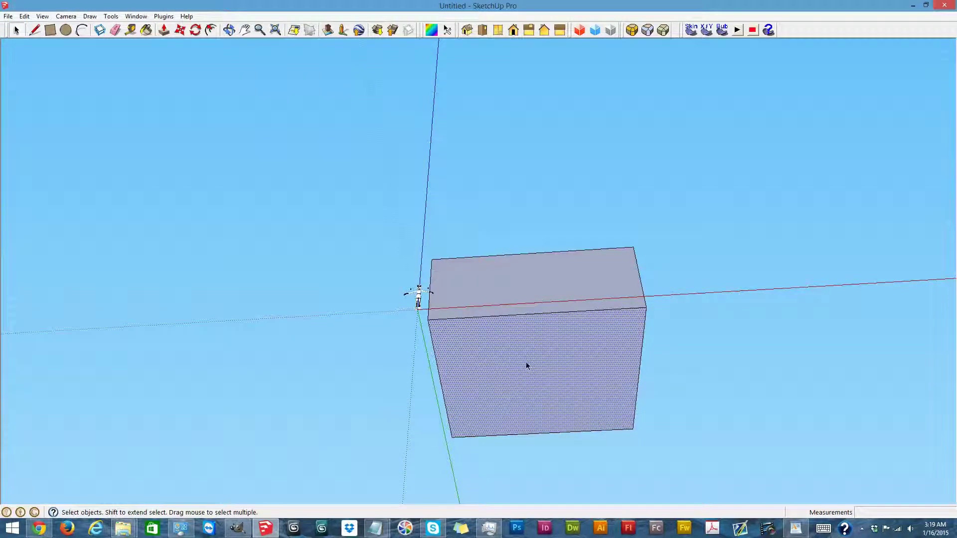
{"action": "key", "text": "Delete"}
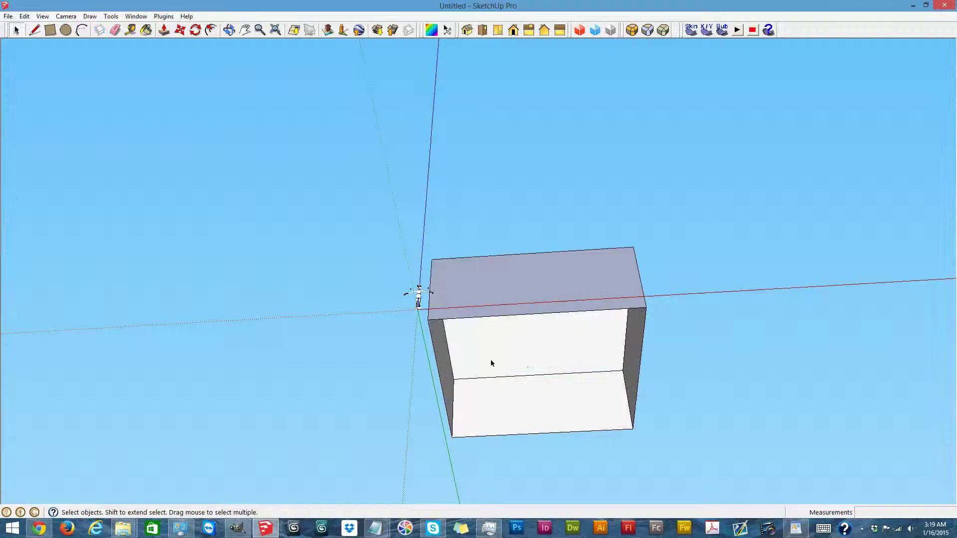
{"action": "left_click", "coordinate": [146, 30]}
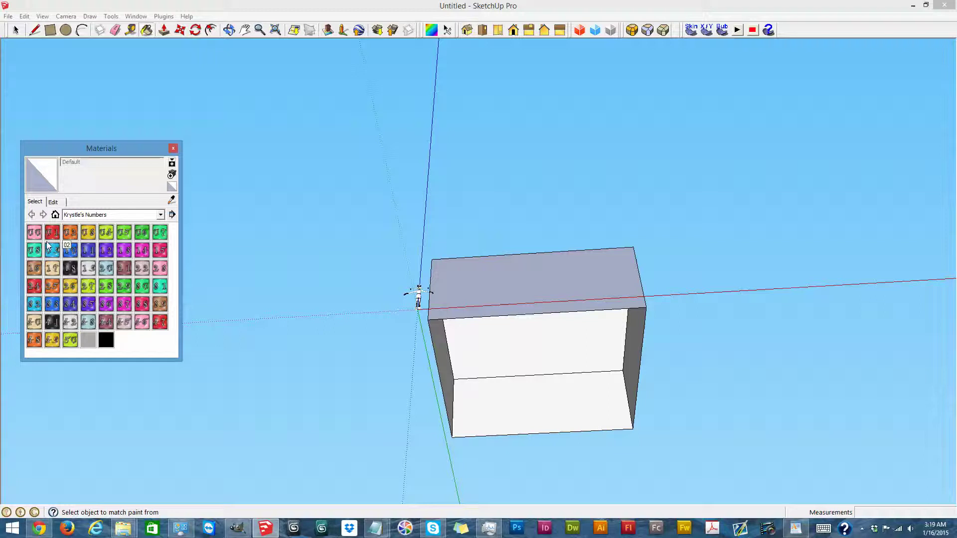
Step: Paint the box's inner faces with material 01 and fit the texture upright
{"action": "left_click", "coordinate": [54, 233]}
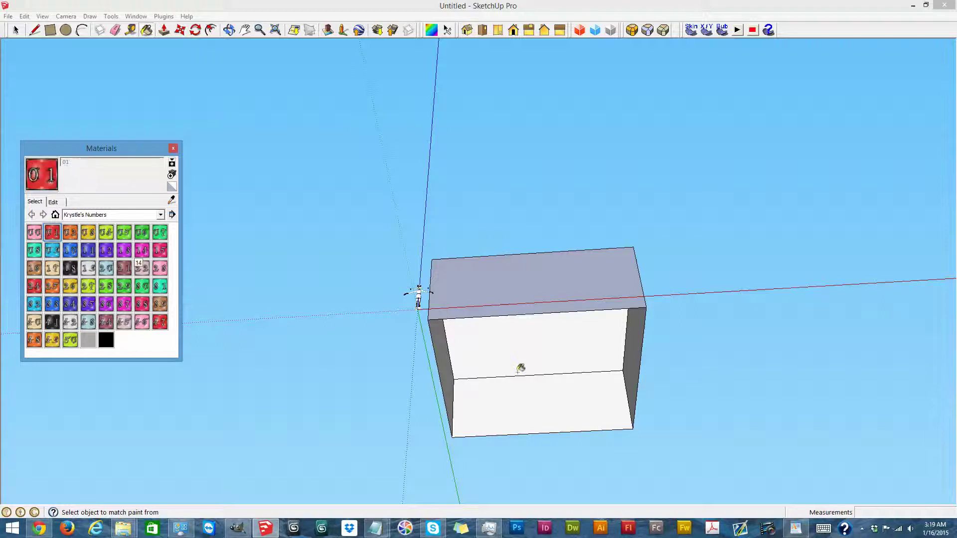
{"action": "left_click", "coordinate": [515, 344], "text": "ctrl"}
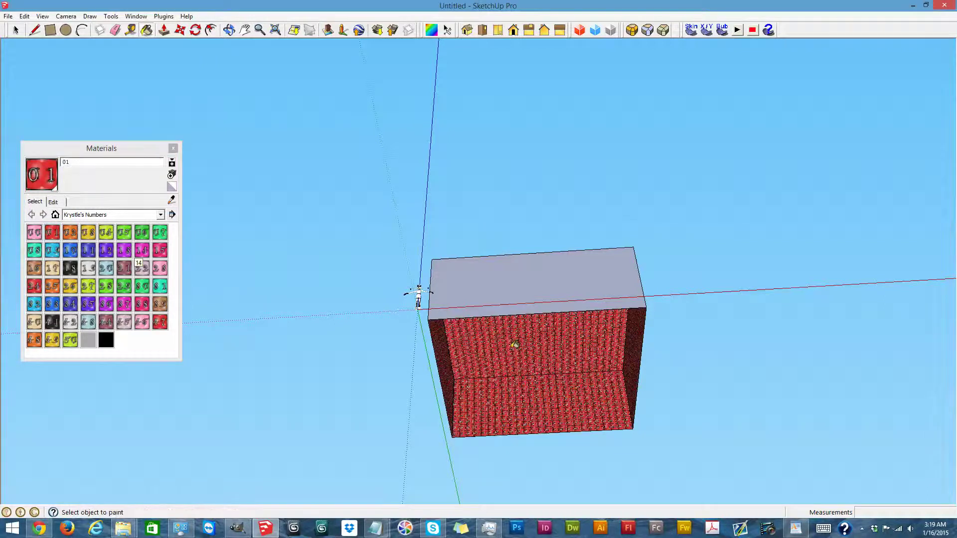
{"action": "key", "text": "alt"}
{"action": "key", "text": "ctrl+a"}
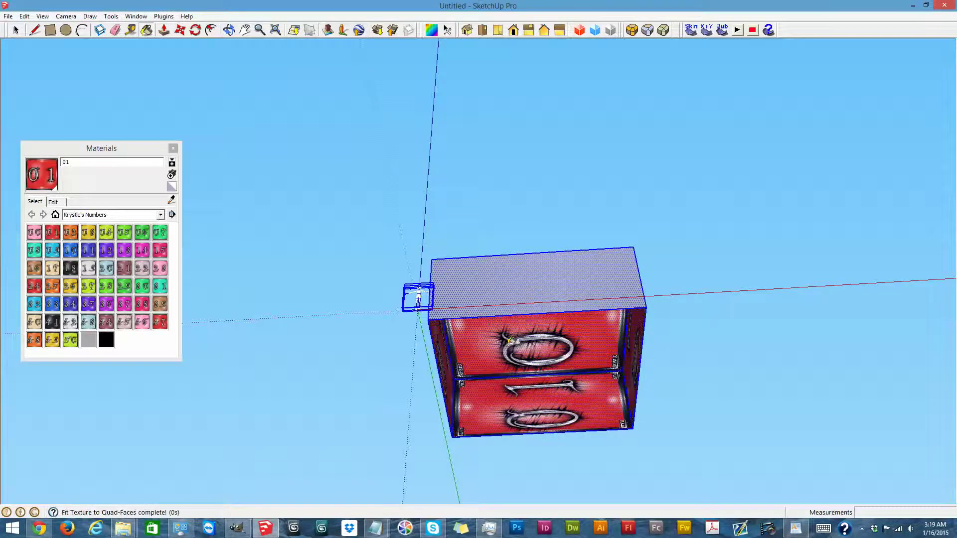
{"action": "key", "text": "alt"}
{"action": "left_click", "coordinate": [510, 339]}
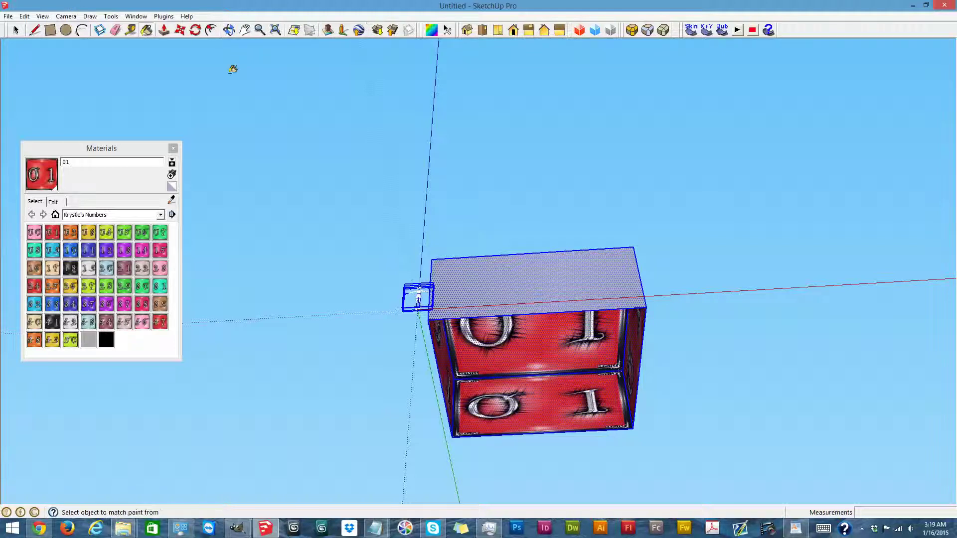
Step: Orbit above the box and delete its top face
{"action": "left_click", "coordinate": [229, 31]}
{"action": "mouse_move", "coordinate": [418, 94]}
{"action": "left_mouse_down"}
{"action": "mouse_move", "coordinate": [400, 456]}
{"action": "mouse_move", "coordinate": [445, 263]}
{"action": "left_mouse_up"}
{"action": "left_click_drag", "start_coordinate": [487, 165], "coordinate": [485, 231]}
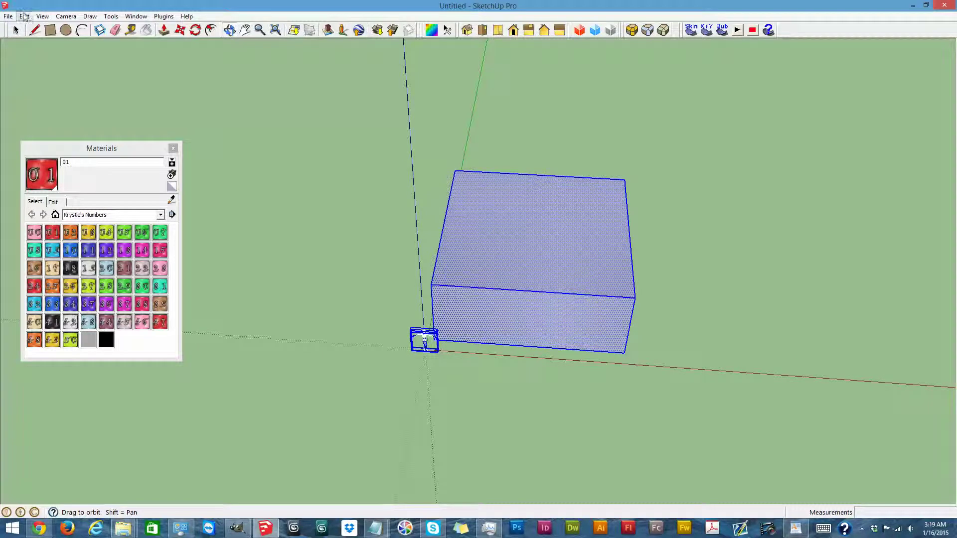
{"action": "left_click", "coordinate": [16, 30]}
{"action": "left_click", "coordinate": [521, 225]}
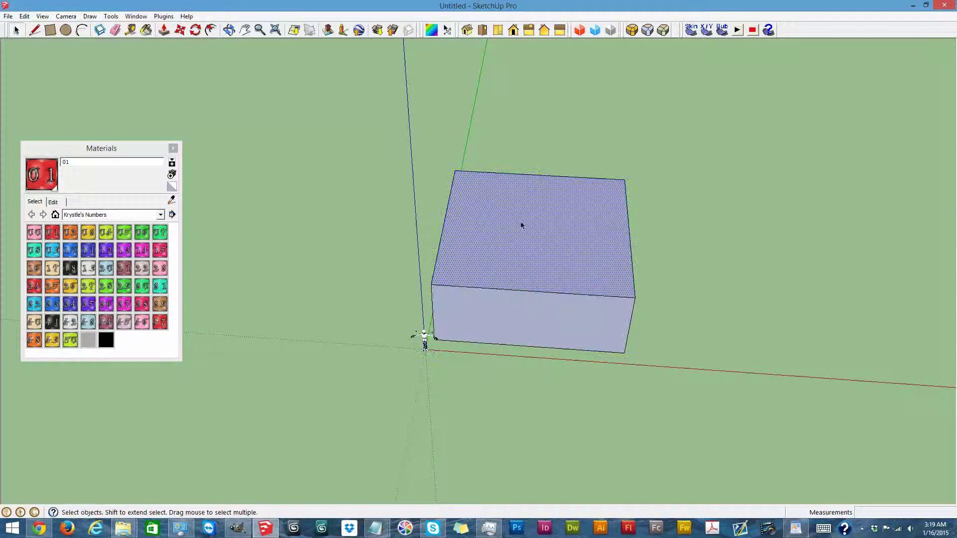
{"action": "key", "text": "Delete"}
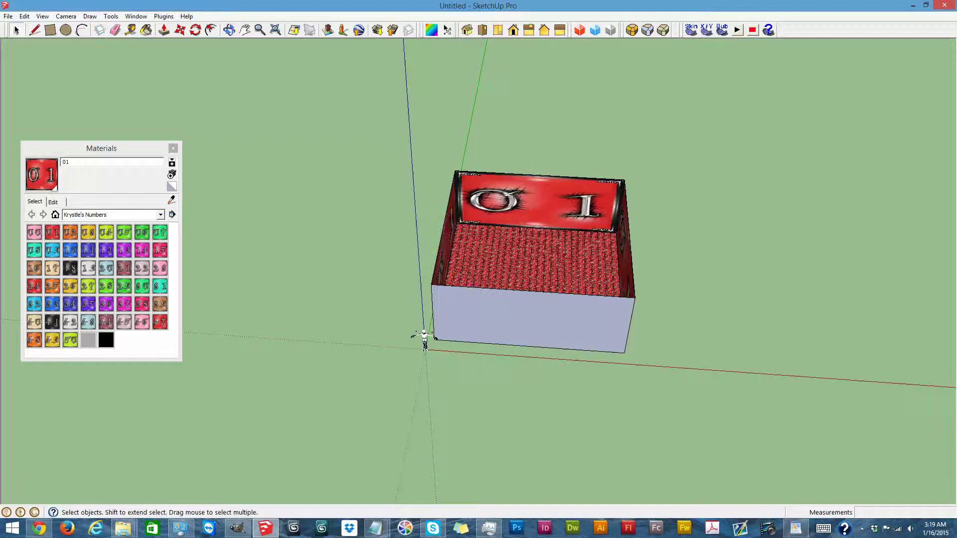
Step: Paint the floor with material 00, rotate its texture twice, then undo and bring up WordPad
{"action": "left_click", "coordinate": [34, 232]}
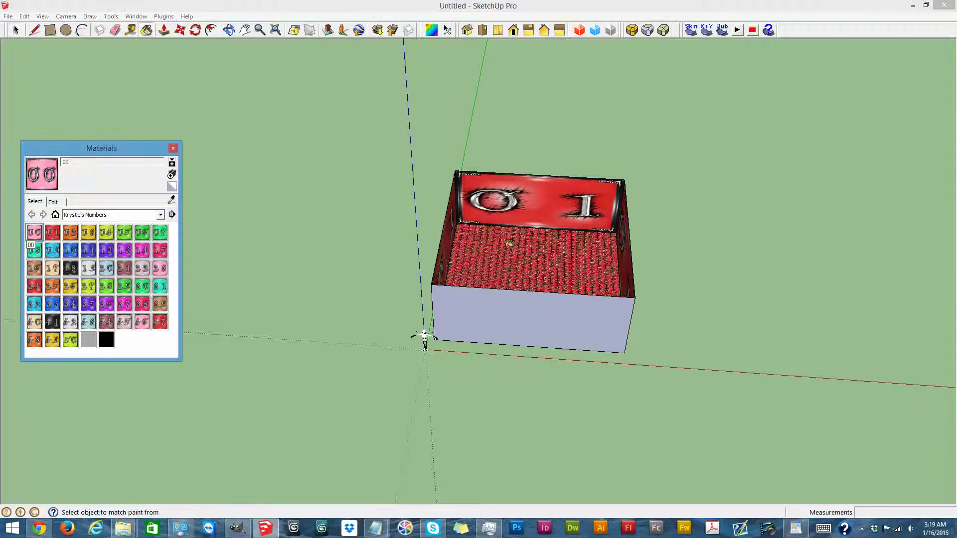
{"action": "left_click", "coordinate": [509, 243]}
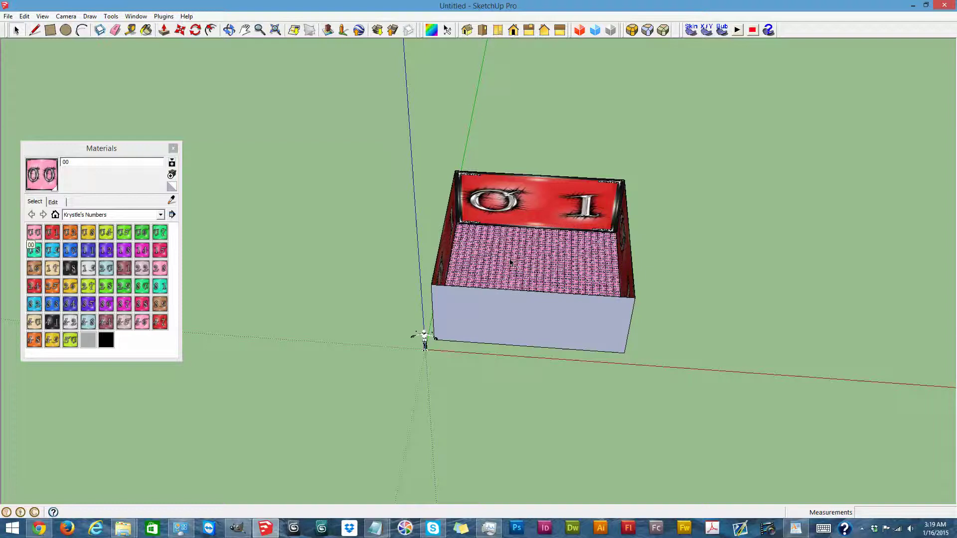
{"action": "key", "text": "space"}
{"action": "left_click", "coordinate": [511, 263]}
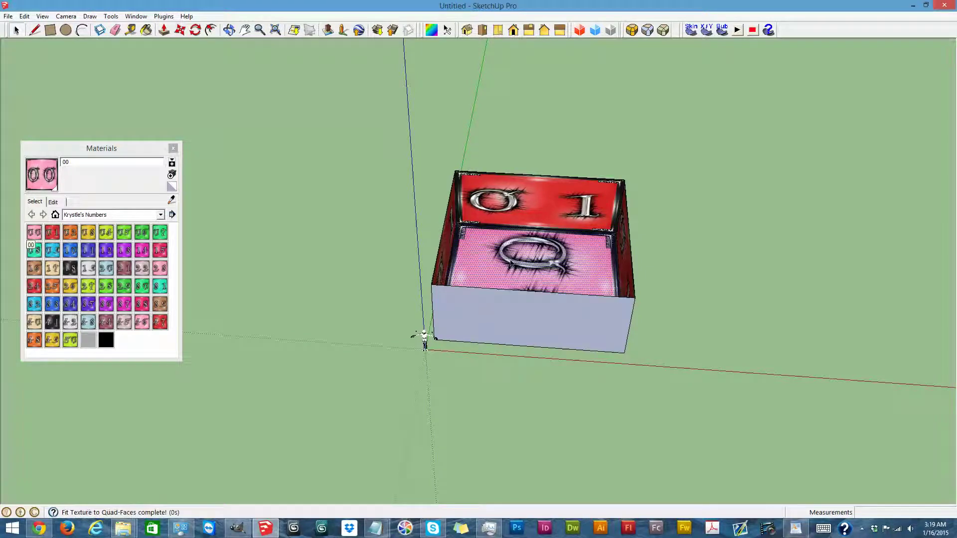
{"action": "key", "text": "ctrl+r"}
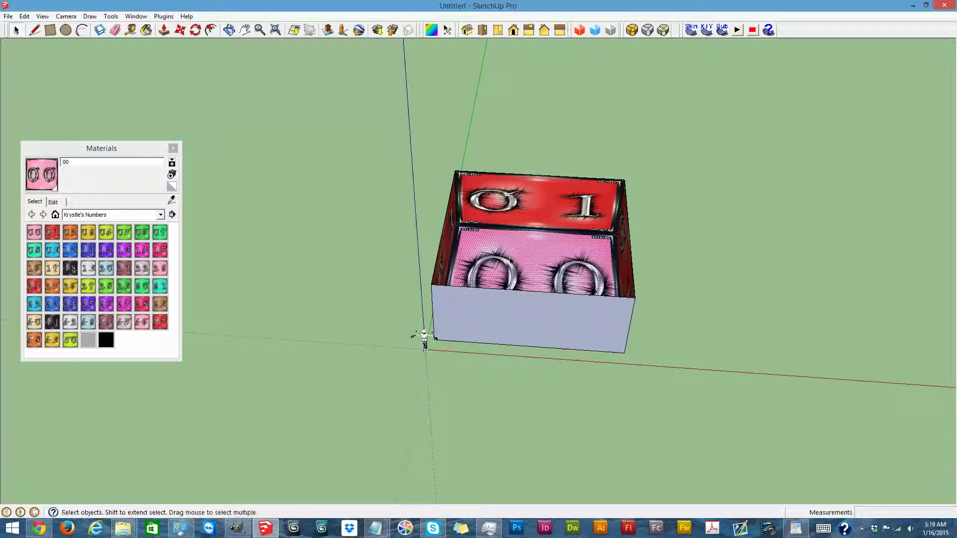
{"action": "key", "text": "ctrl+r"}
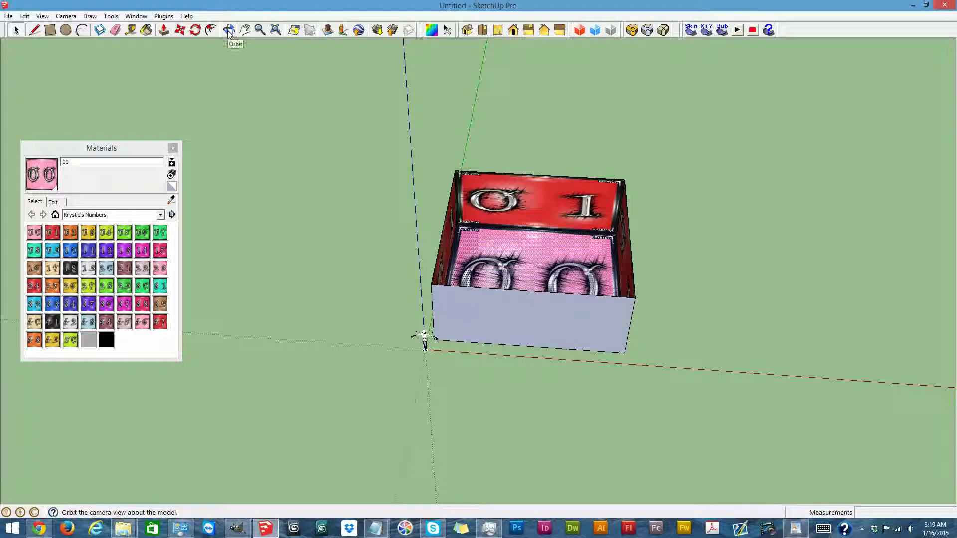
{"action": "key", "text": "ctrl+z"}
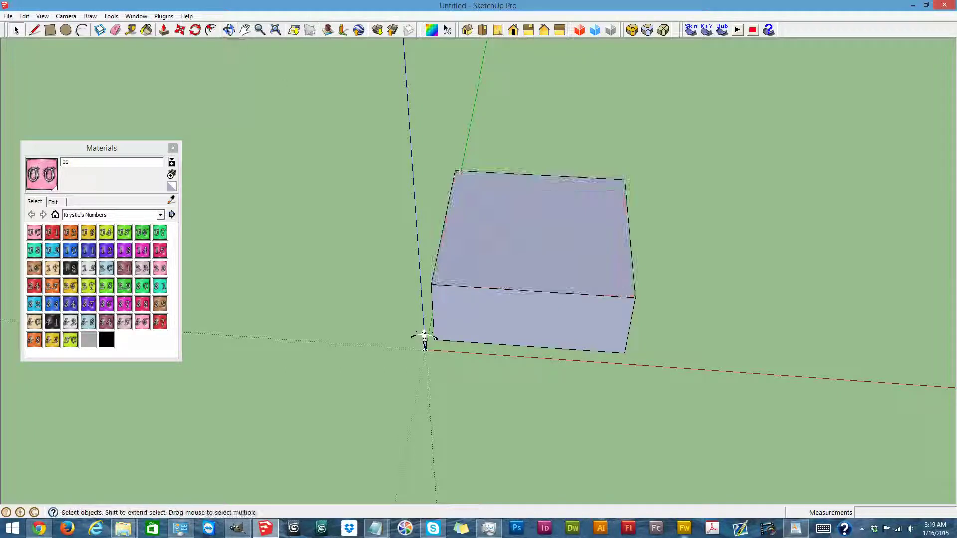
{"action": "left_click", "coordinate": [796, 529]}
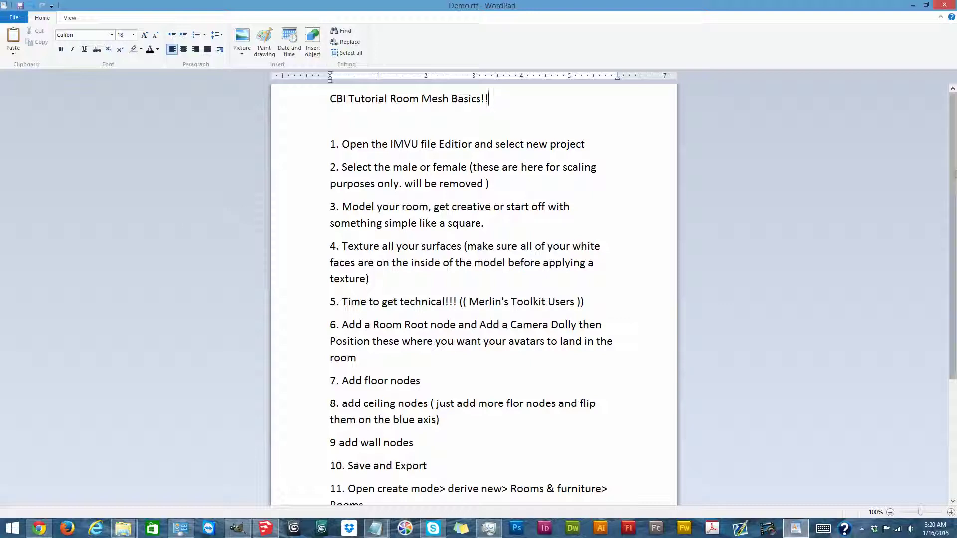
Step: Read the Demo.rtf notes through to step 15, then minimize WordPad
{"action": "left_click_drag", "start_coordinate": [955, 138], "coordinate": [951, 203]}
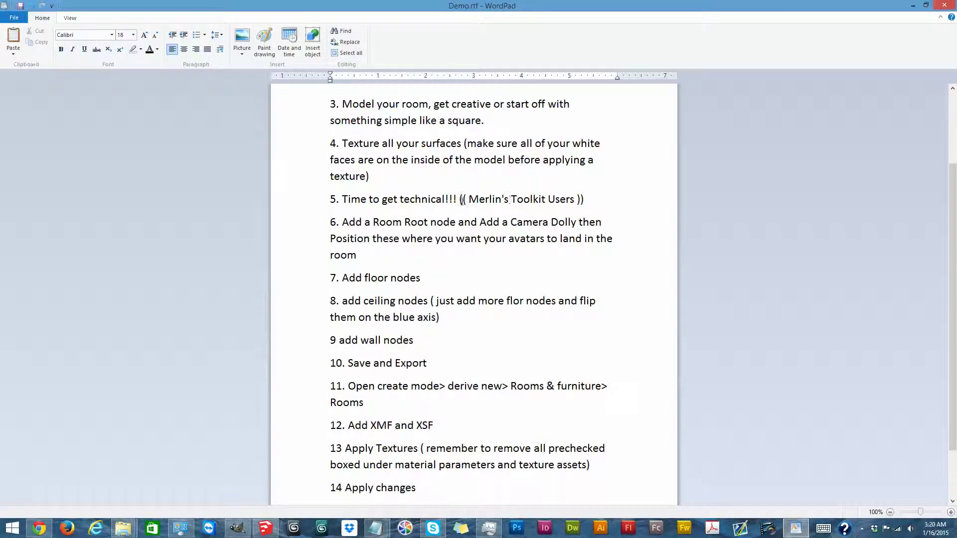
{"action": "scroll", "coordinate": [459, 201], "scroll_direction": "down", "scroll_amount": 2}
{"action": "scroll", "coordinate": [460, 201], "scroll_direction": "up", "scroll_amount": 2}
{"action": "scroll", "coordinate": [459, 202], "scroll_direction": "down", "scroll_amount": 2}
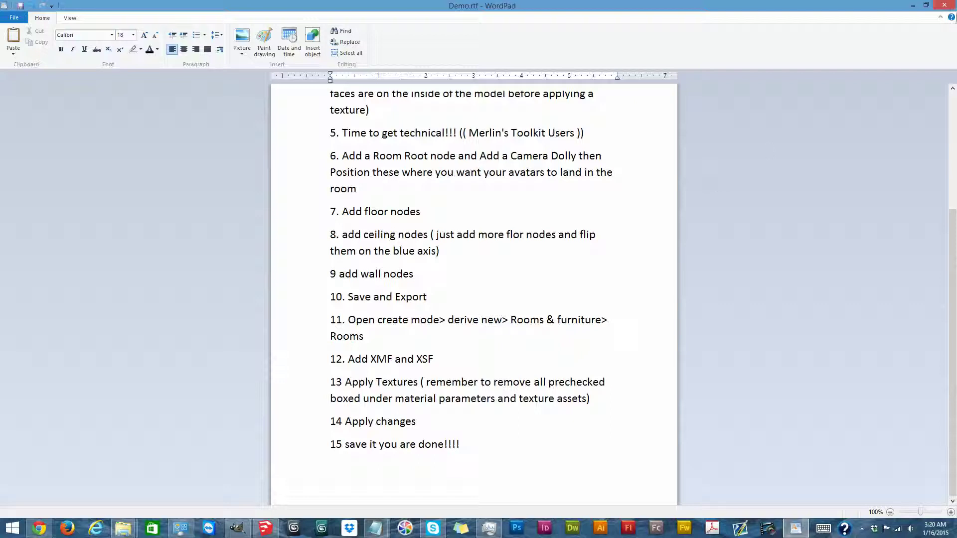
{"action": "left_click", "coordinate": [911, 8]}
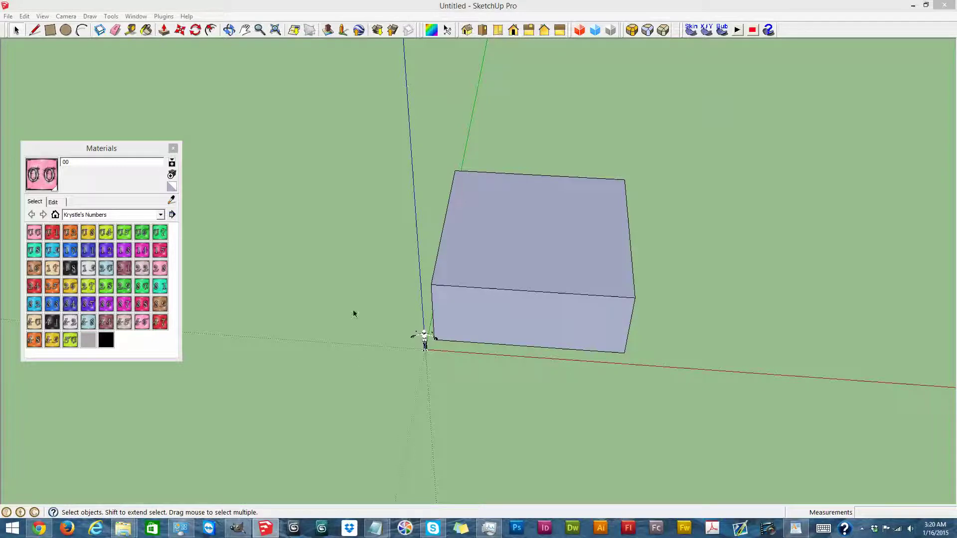
Step: Delete the scale figure at the origin, then window-select the whole box and right-click it
{"action": "mouse_move", "coordinate": [370, 310]}
{"action": "left_mouse_down"}
{"action": "mouse_move", "coordinate": [474, 386]}
{"action": "mouse_move", "coordinate": [465, 386]}
{"action": "left_mouse_up"}
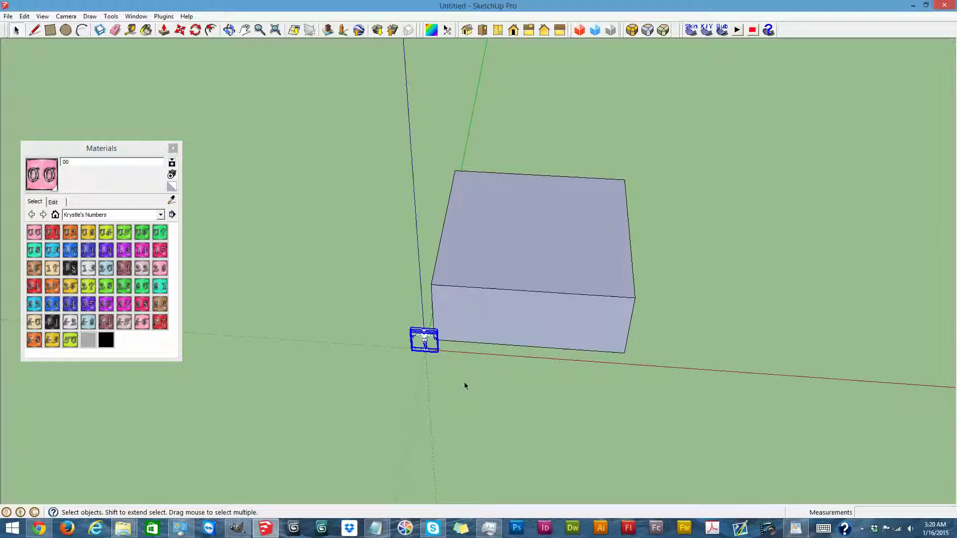
{"action": "key", "text": "Delete"}
{"action": "left_click", "coordinate": [512, 239]}
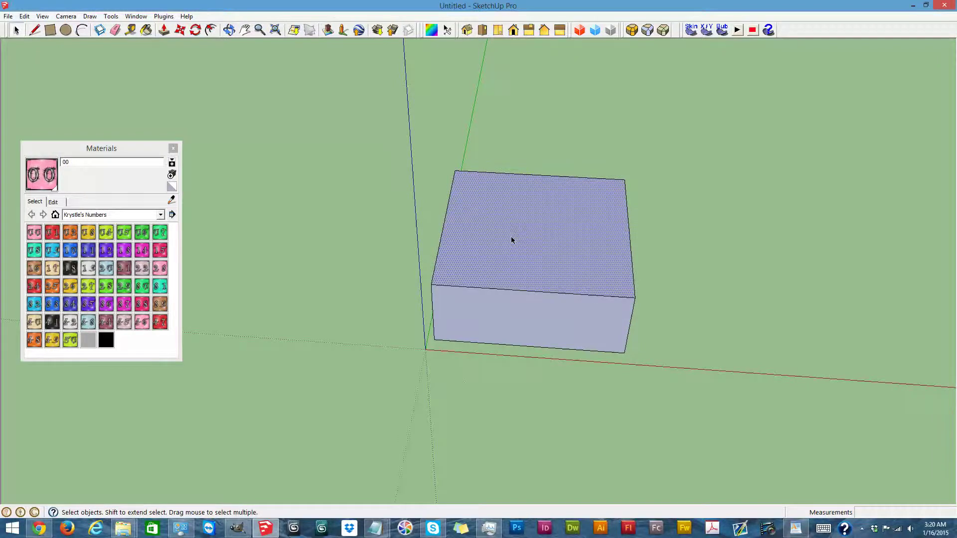
{"action": "left_click", "coordinate": [361, 139]}
{"action": "left_click_drag", "start_coordinate": [356, 103], "coordinate": [685, 392]}
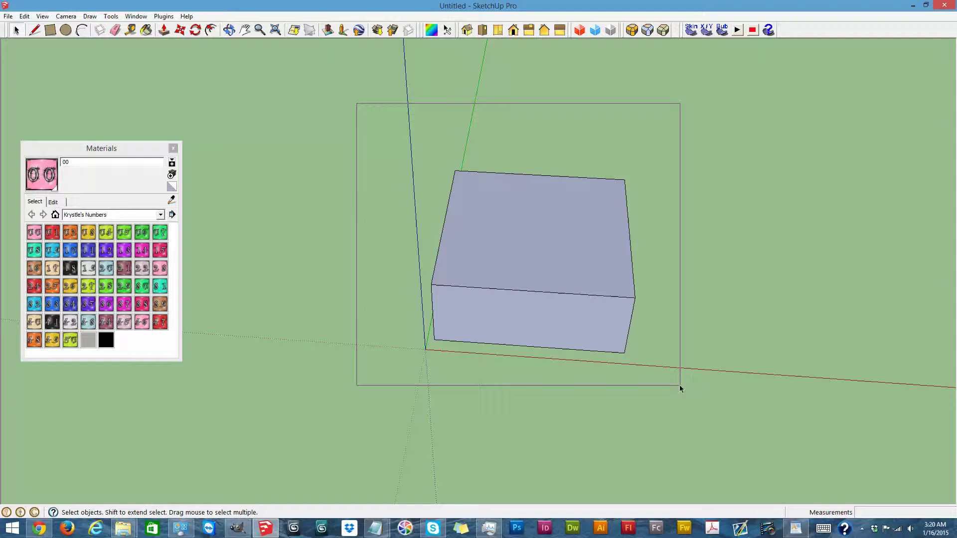
{"action": "right_click", "coordinate": [530, 330]}
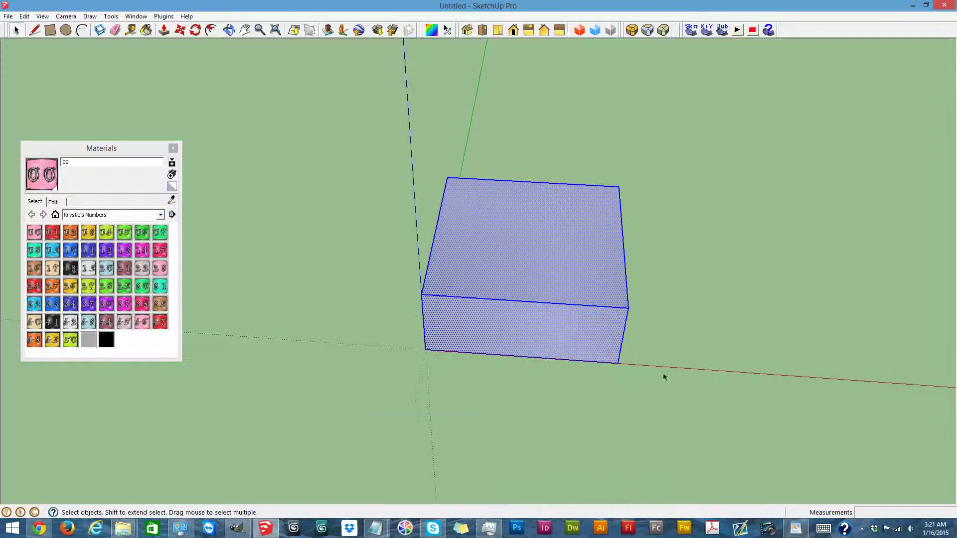
Step: Move the box about 100 feet out along the red axis
{"action": "key", "text": "m"}
{"action": "scroll", "coordinate": [833, 343], "scroll_direction": "down", "scroll_amount": 1}
{"action": "scroll", "coordinate": [820, 343], "scroll_direction": "down", "scroll_amount": 2}
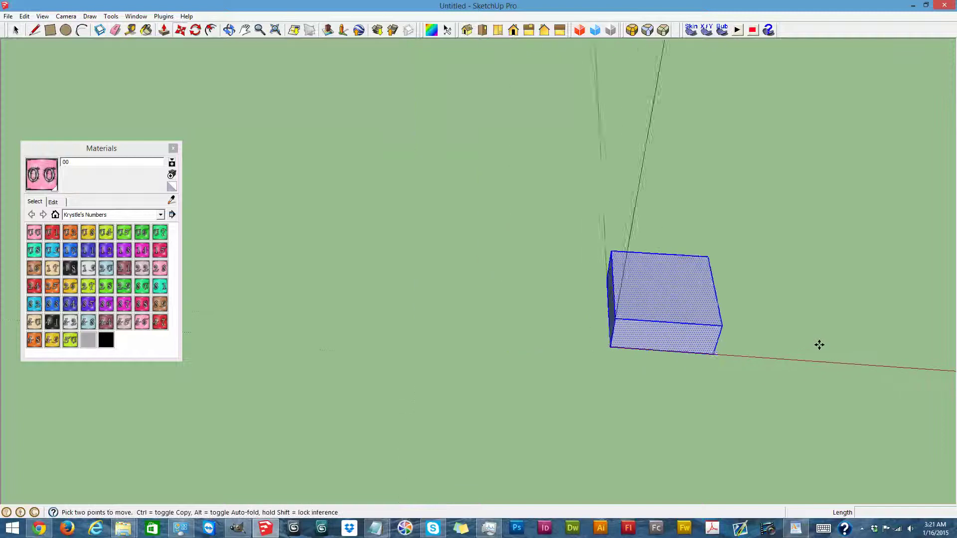
{"action": "scroll", "coordinate": [820, 344], "scroll_direction": "down", "scroll_amount": 2}
{"action": "scroll", "coordinate": [822, 348], "scroll_direction": "down", "scroll_amount": 2}
{"action": "scroll", "coordinate": [940, 324], "scroll_direction": "up", "scroll_amount": 1}
{"action": "scroll", "coordinate": [953, 337], "scroll_direction": "up", "scroll_amount": 2}
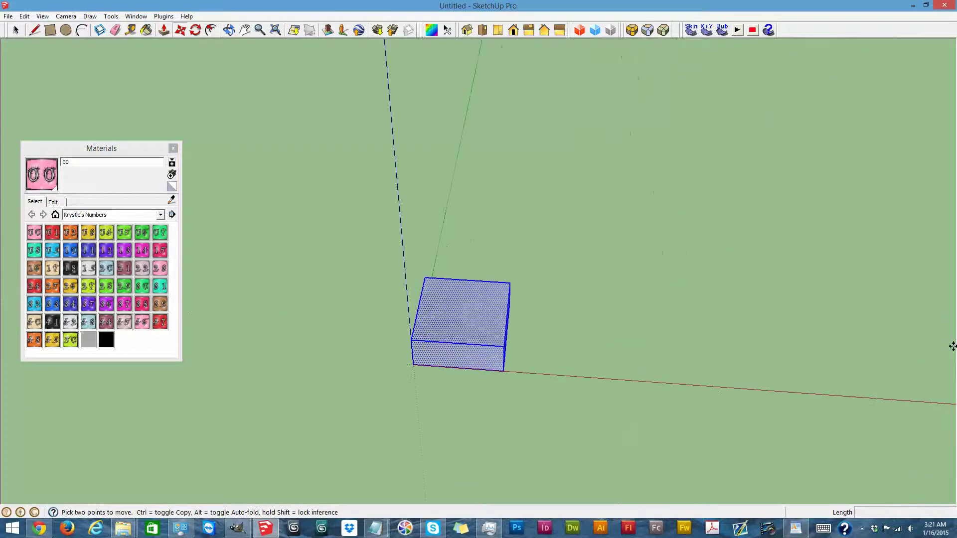
{"action": "scroll", "coordinate": [951, 346], "scroll_direction": "up", "scroll_amount": 1}
{"action": "left_click", "coordinate": [546, 384]}
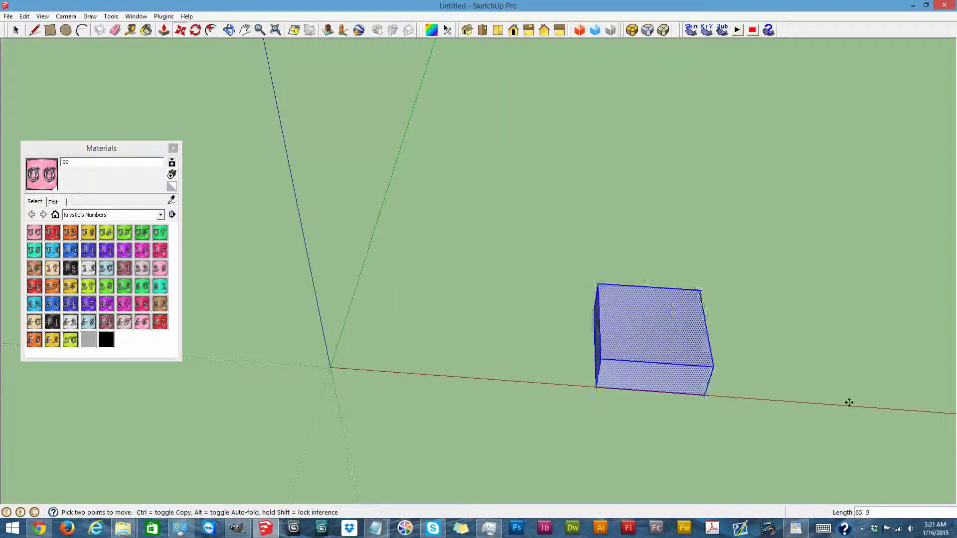
{"action": "scroll", "coordinate": [692, 381], "scroll_direction": "up", "scroll_amount": 1}
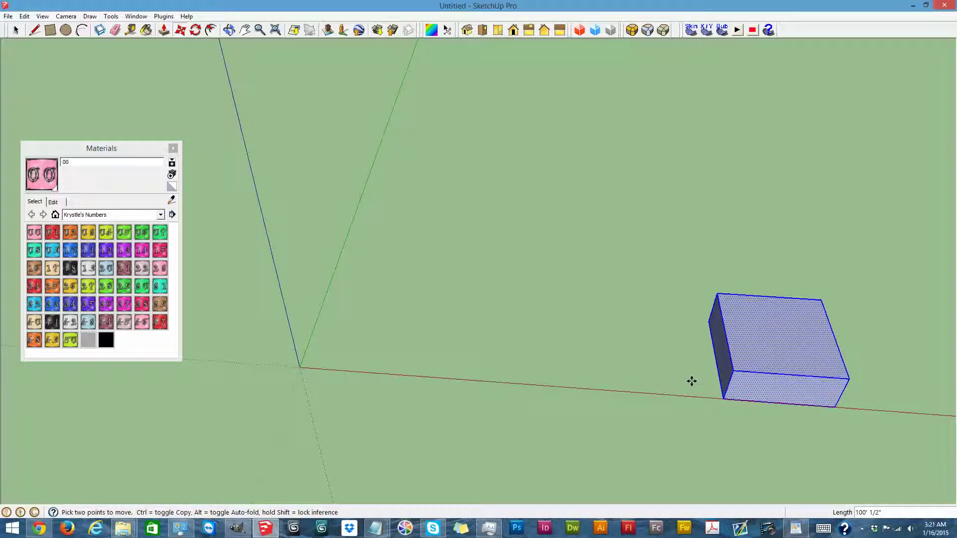
{"action": "left_click", "coordinate": [814, 356]}
{"action": "key", "text": "space"}
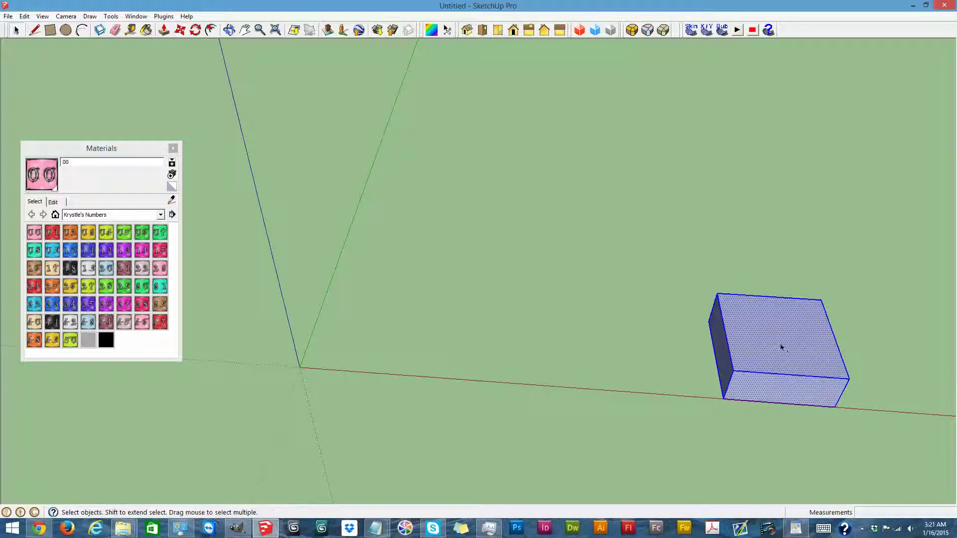
Step: Select and remove the box's top face to reveal the textured interior
{"action": "left_click", "coordinate": [781, 346]}
{"action": "left_click", "coordinate": [766, 348]}
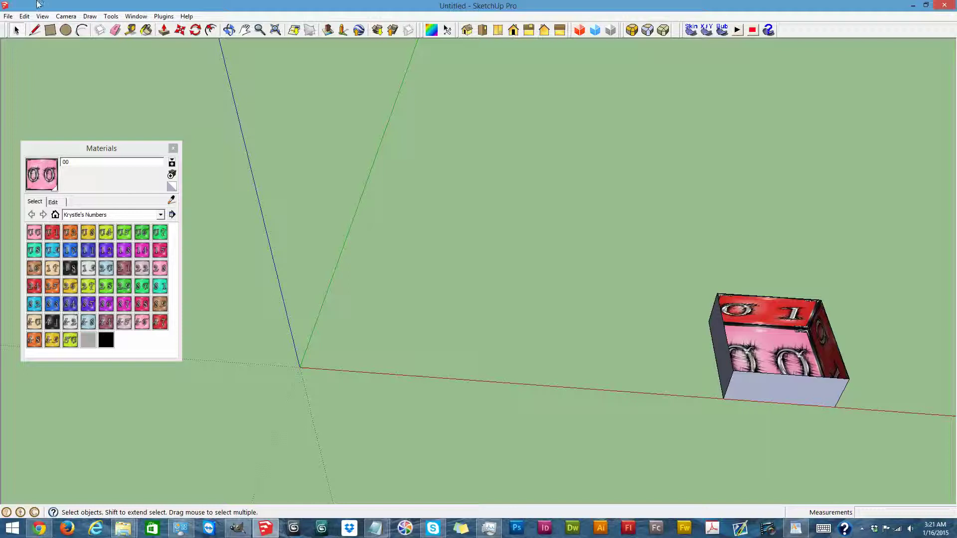
{"action": "left_click", "coordinate": [163, 16]}
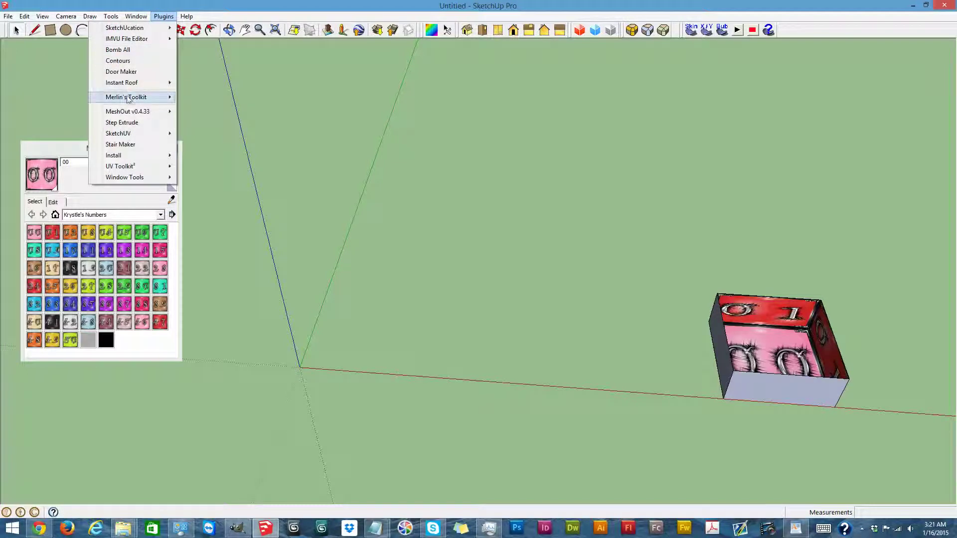
{"action": "mouse_move", "coordinate": [223, 97]}
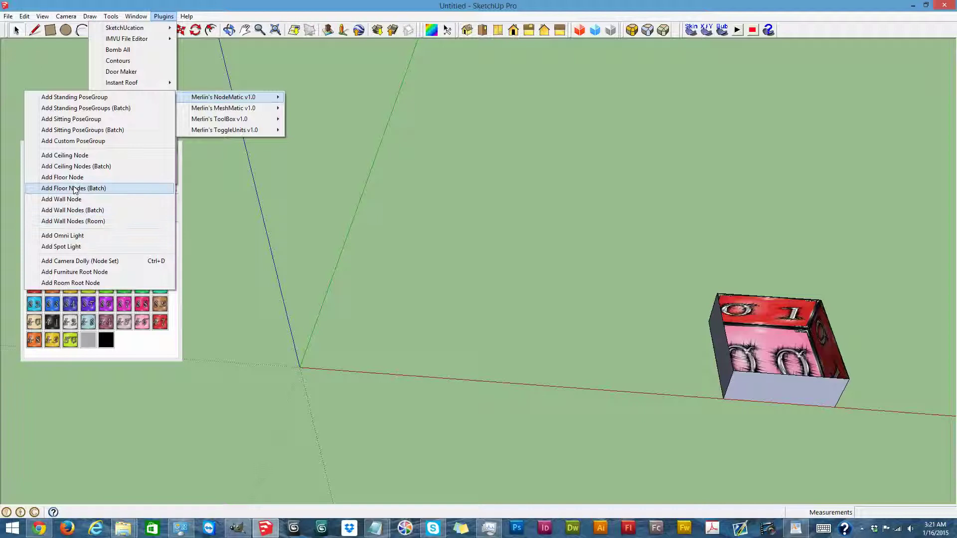
Step: Add a NodeMatic room root node, accept its ambient colour, and move it toward the box
{"action": "left_click", "coordinate": [104, 283]}
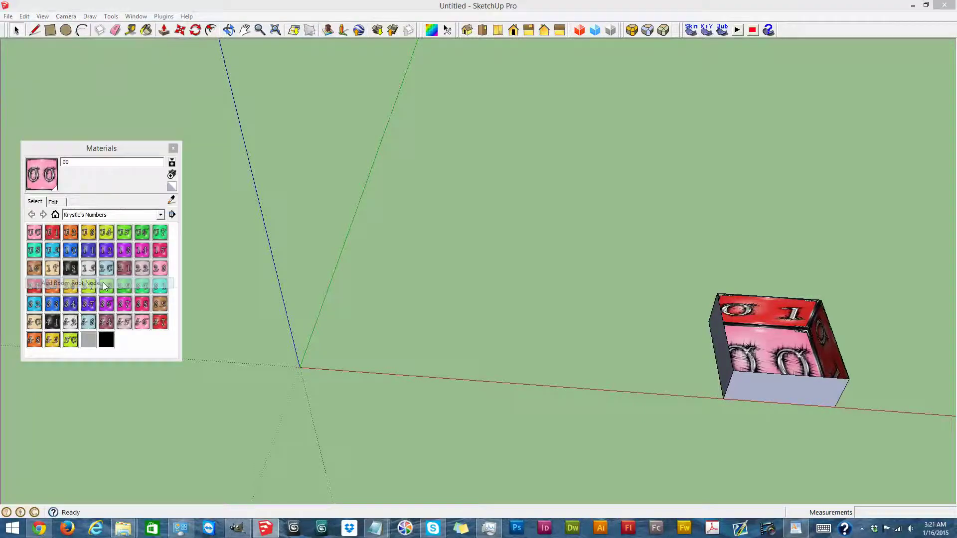
{"action": "left_click", "coordinate": [453, 289]}
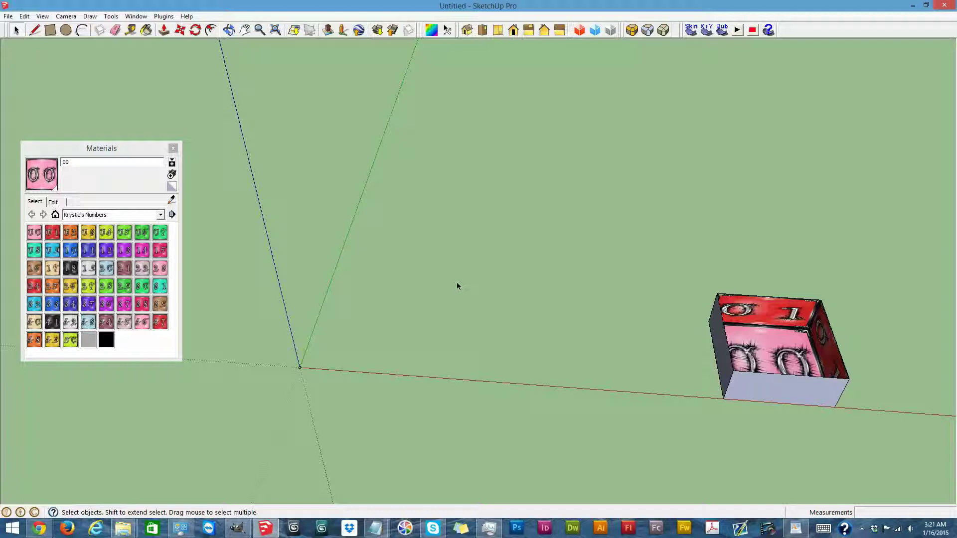
{"action": "left_click", "coordinate": [503, 287]}
{"action": "left_click_drag", "start_coordinate": [261, 325], "coordinate": [369, 423]}
{"action": "key", "text": "m"}
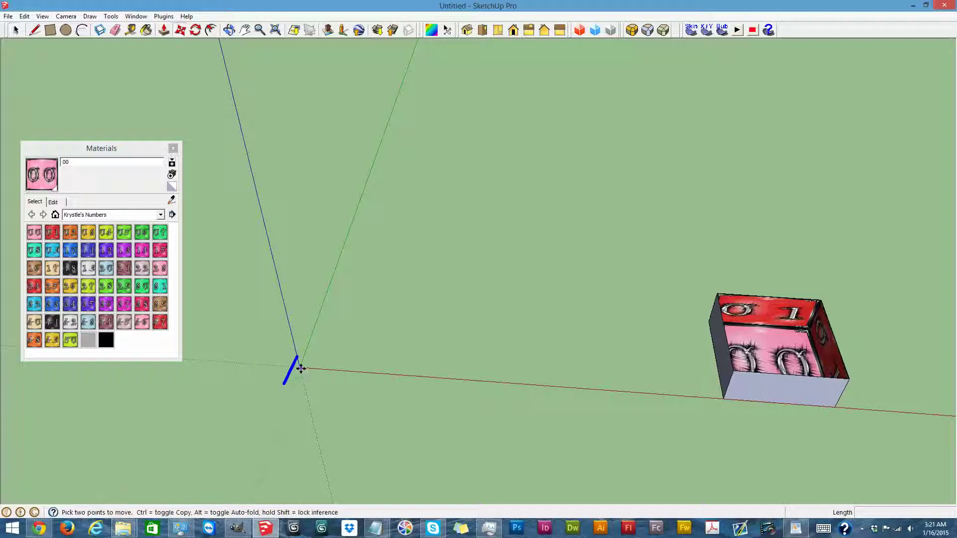
{"action": "left_click", "coordinate": [301, 368]}
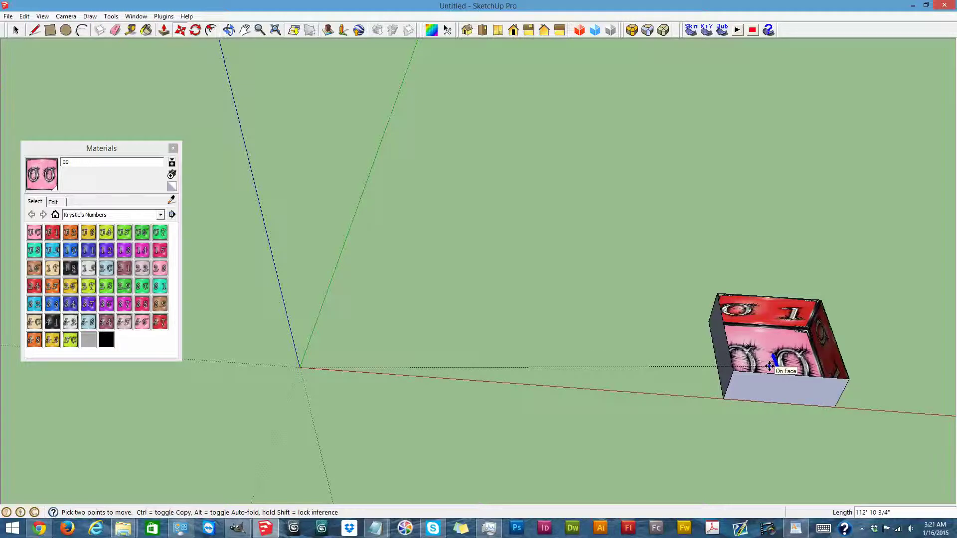
{"action": "scroll", "coordinate": [897, 384], "scroll_direction": "up", "scroll_amount": 2}
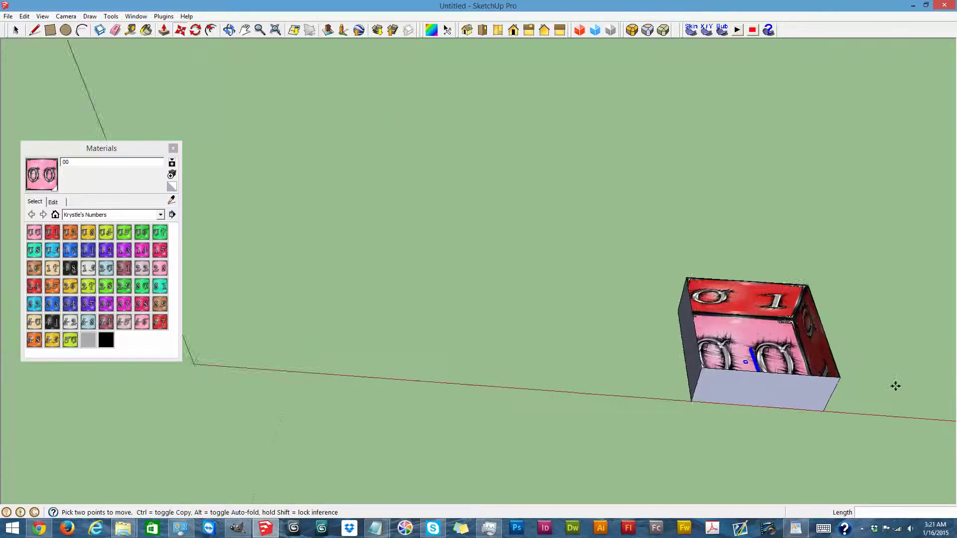
{"action": "scroll", "coordinate": [751, 387], "scroll_direction": "up", "scroll_amount": 2}
{"action": "scroll", "coordinate": [674, 356], "scroll_direction": "up", "scroll_amount": 3}
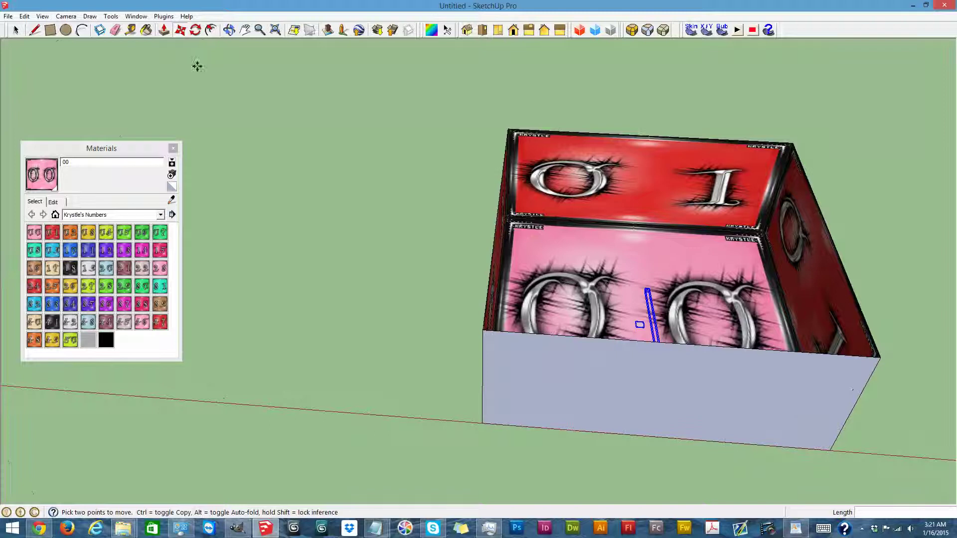
Step: Orbit and zoom around the box, then drag aside and close the Materials panel
{"action": "left_click", "coordinate": [229, 30]}
{"action": "left_click_drag", "start_coordinate": [321, 213], "coordinate": [320, 298]}
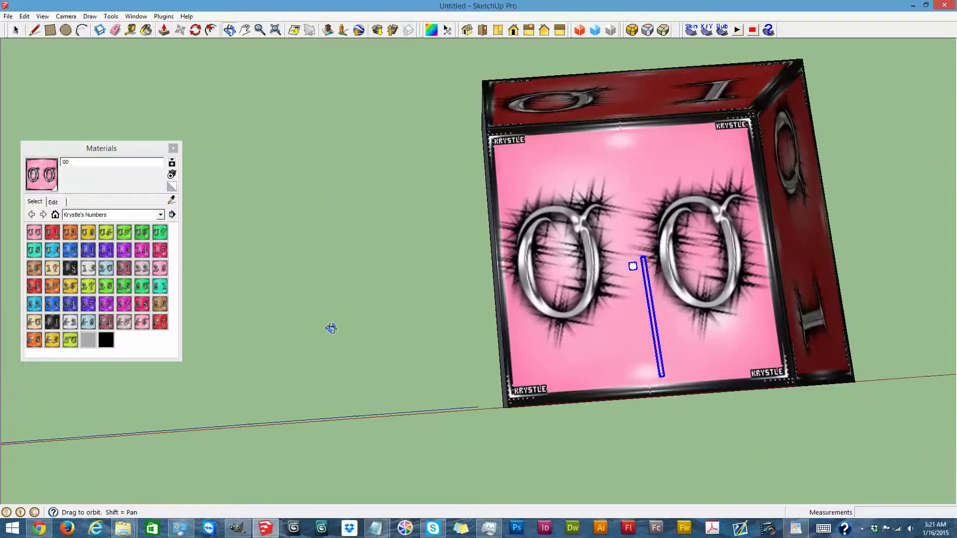
{"action": "scroll", "coordinate": [357, 288], "scroll_direction": "down", "scroll_amount": 3}
{"action": "scroll", "coordinate": [368, 288], "scroll_direction": "down", "scroll_amount": 2}
{"action": "scroll", "coordinate": [262, 310], "scroll_direction": "up", "scroll_amount": 3}
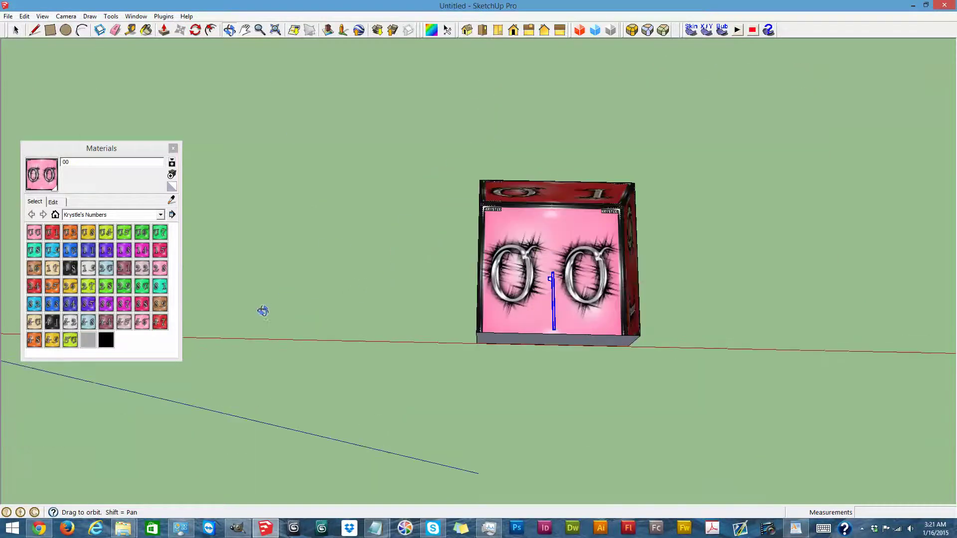
{"action": "scroll", "coordinate": [282, 303], "scroll_direction": "down", "scroll_amount": 3}
{"action": "scroll", "coordinate": [284, 301], "scroll_direction": "down", "scroll_amount": 2}
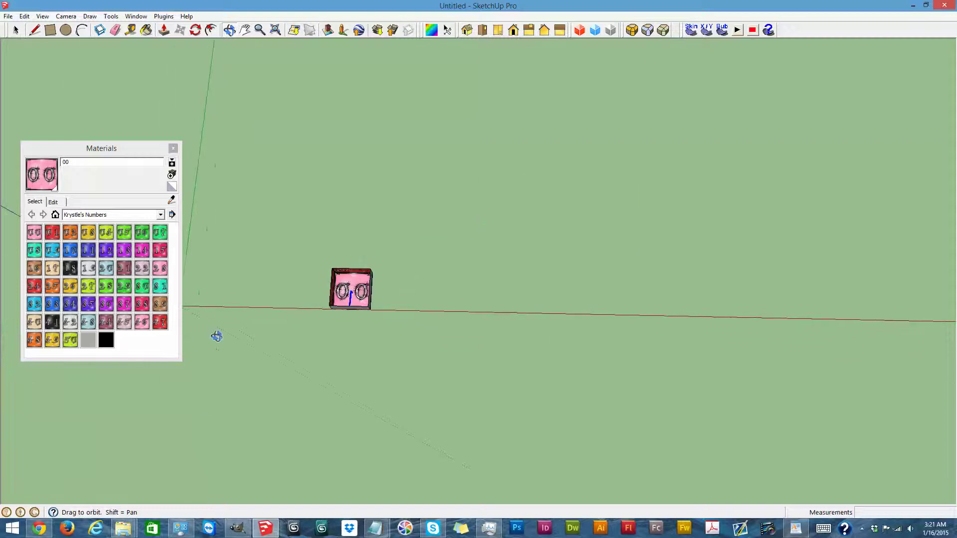
{"action": "scroll", "coordinate": [182, 345], "scroll_direction": "up", "scroll_amount": 2}
{"action": "left_click_drag", "start_coordinate": [125, 147], "coordinate": [802, 143]}
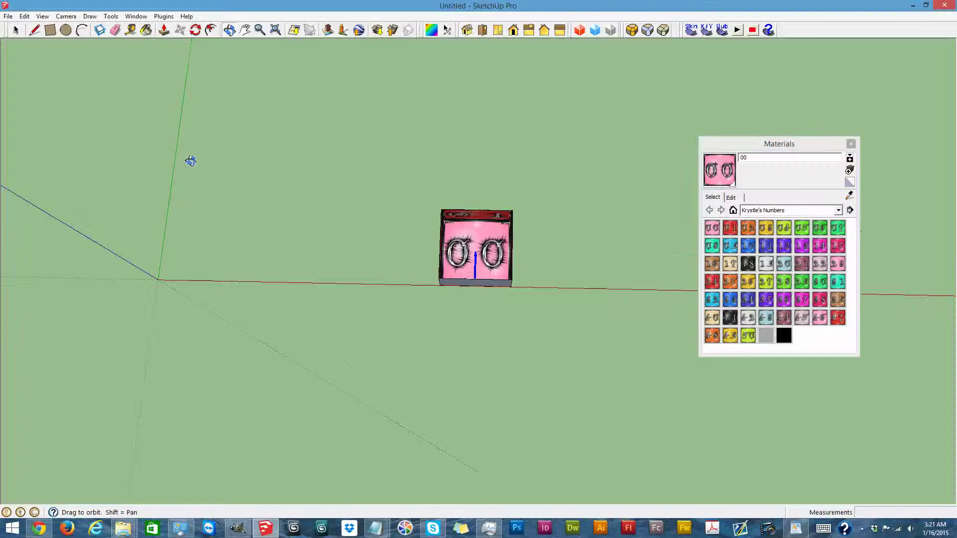
{"action": "mouse_move", "coordinate": [193, 157]}
{"action": "left_mouse_down"}
{"action": "mouse_move", "coordinate": [4, 123]}
{"action": "mouse_move", "coordinate": [416, 133]}
{"action": "mouse_move", "coordinate": [503, 155]}
{"action": "left_mouse_up"}
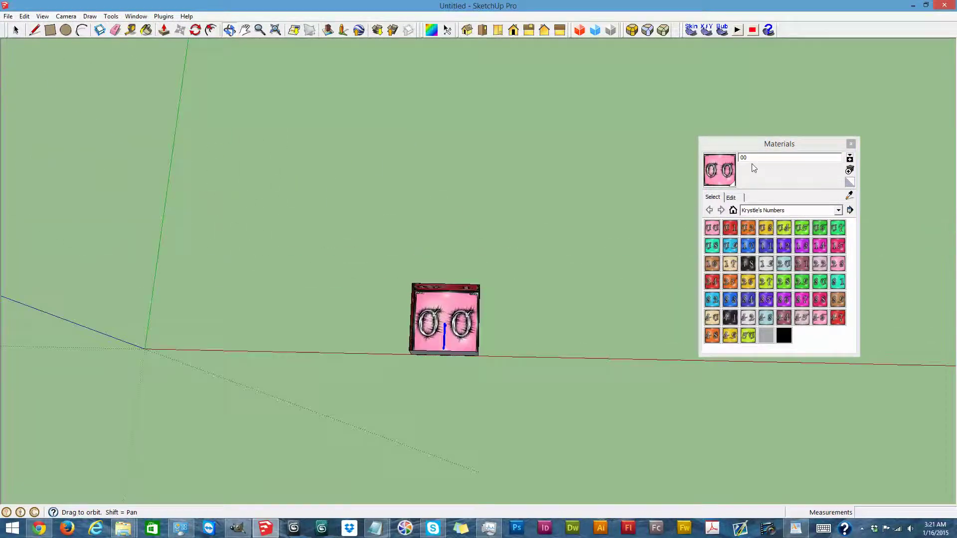
{"action": "left_click", "coordinate": [851, 143]}
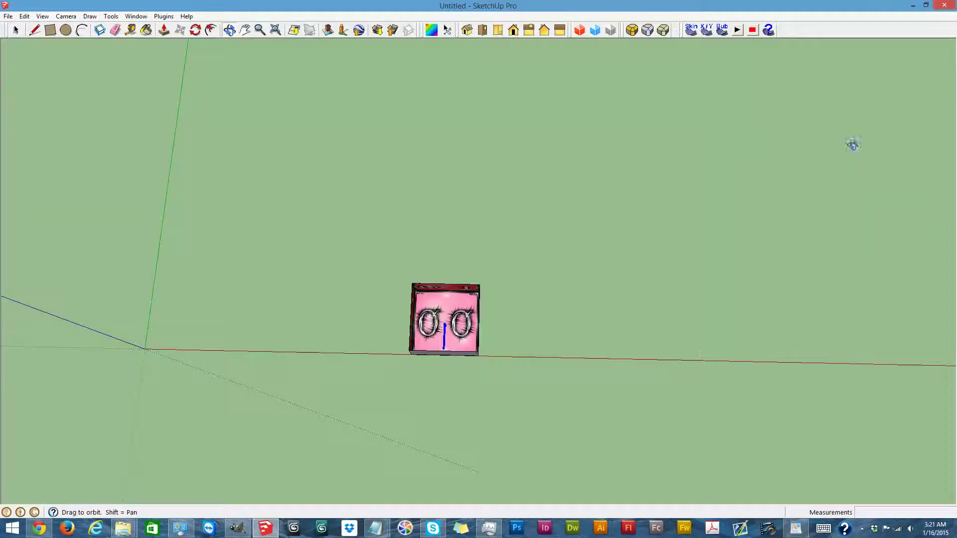
Step: Add a batch of standing PoseGroups via NodeMatic with node distances 1 and 2
{"action": "left_click", "coordinate": [162, 16]}
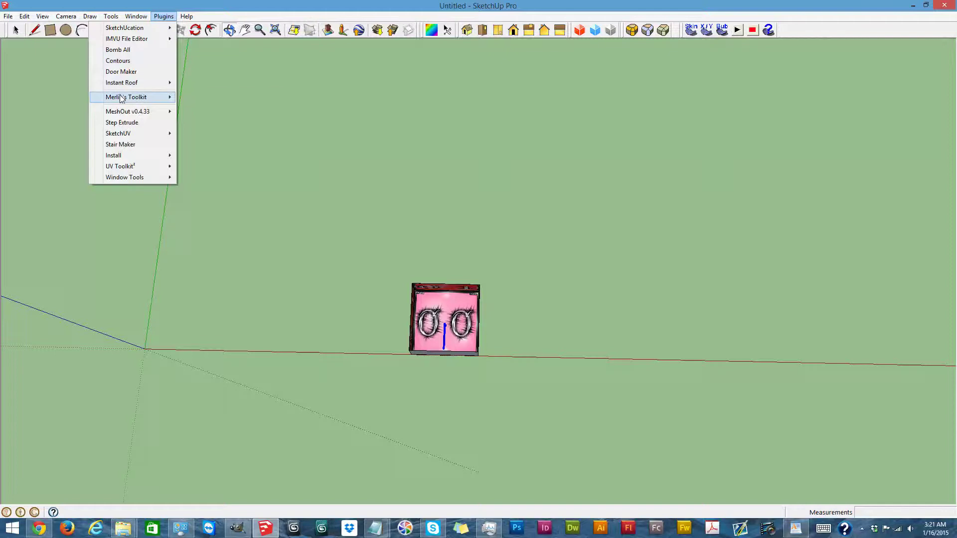
{"action": "mouse_move", "coordinate": [223, 97]}
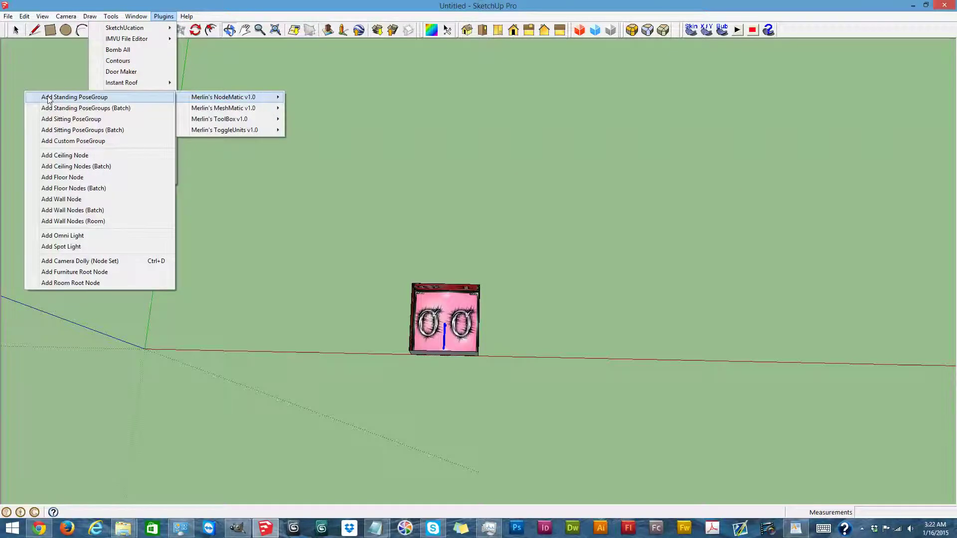
{"action": "left_click", "coordinate": [53, 108]}
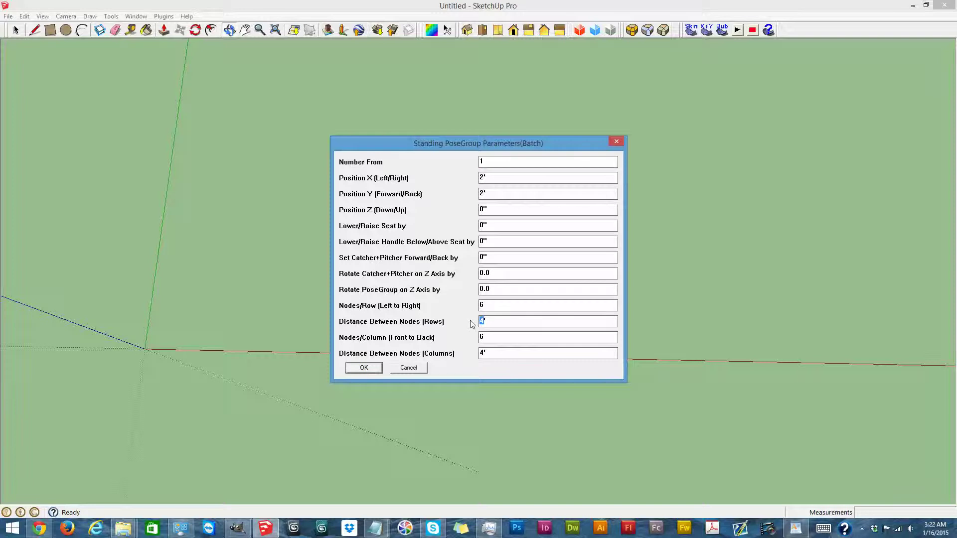
{"action": "type", "text": "1"}
{"action": "type", "text": "2"}
{"action": "left_click", "coordinate": [363, 368]}
Step: Select the new pose figures and start moving them into the box room
{"action": "left_click_drag", "start_coordinate": [127, 331], "coordinate": [234, 388]}
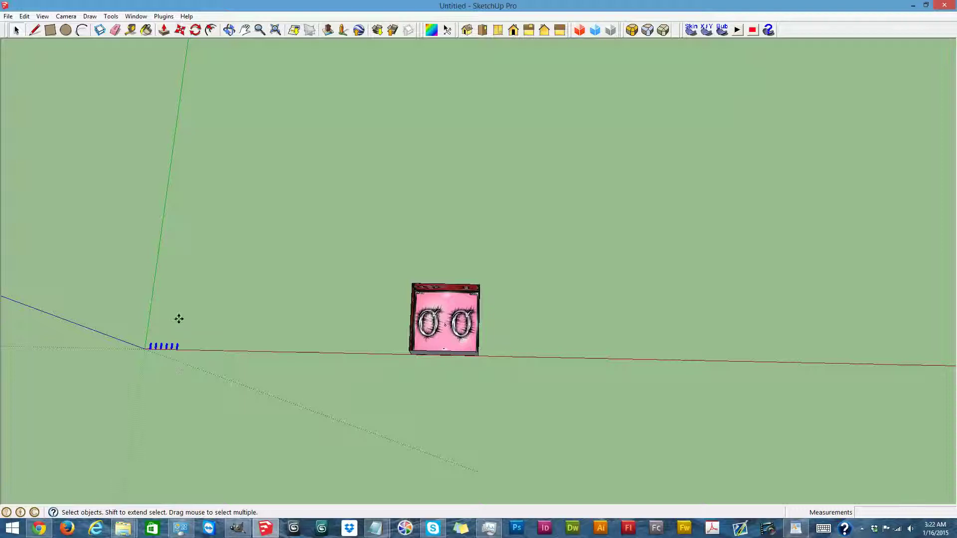
{"action": "key", "text": "m"}
{"action": "left_click", "coordinate": [193, 346]}
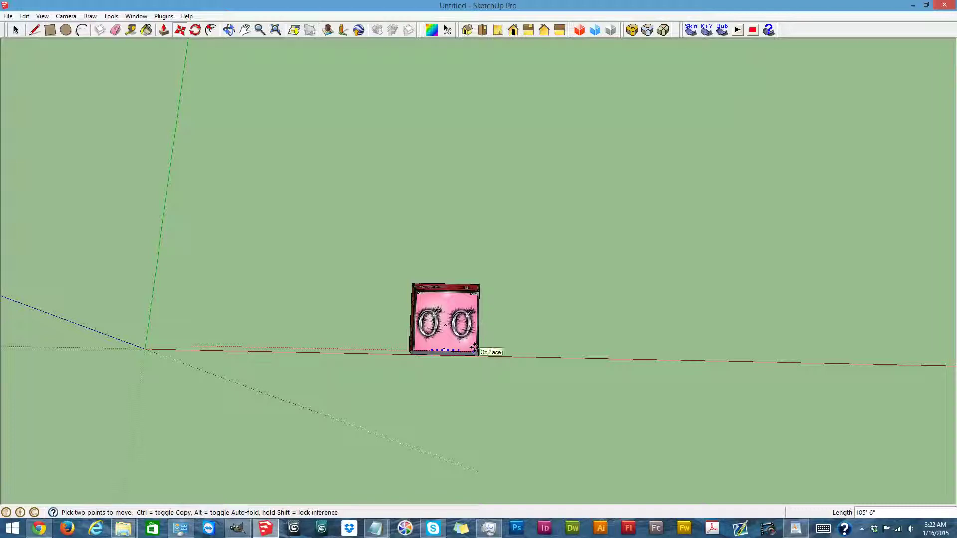
Step: Move the standing pose figures from the origin into the box room, sliding them along the green axis
{"action": "left_click", "coordinate": [480, 351]}
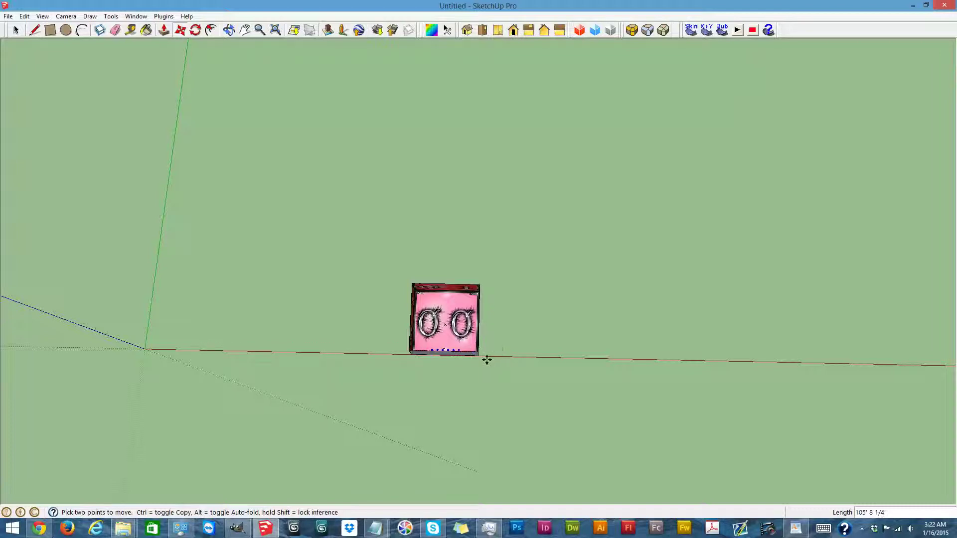
{"action": "left_click", "coordinate": [519, 354]}
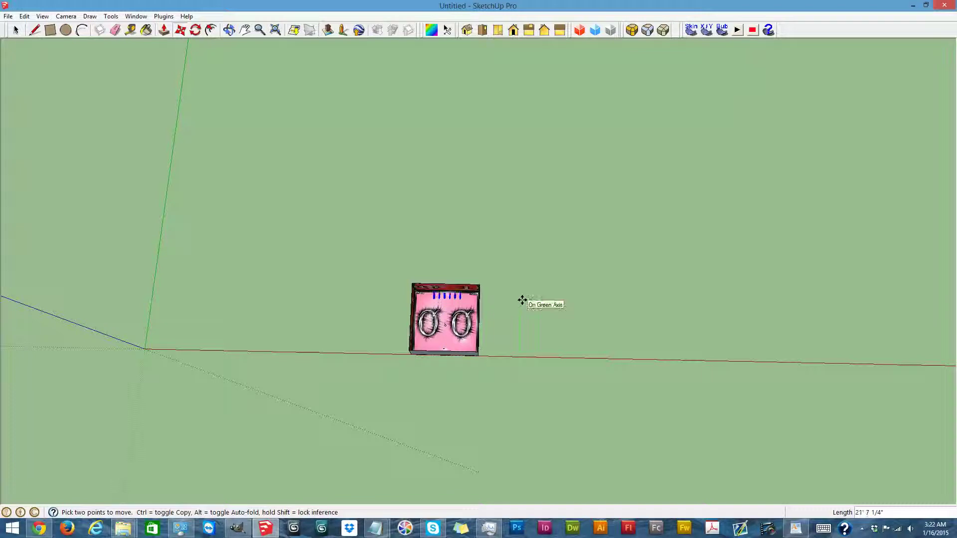
{"action": "left_click", "coordinate": [522, 300]}
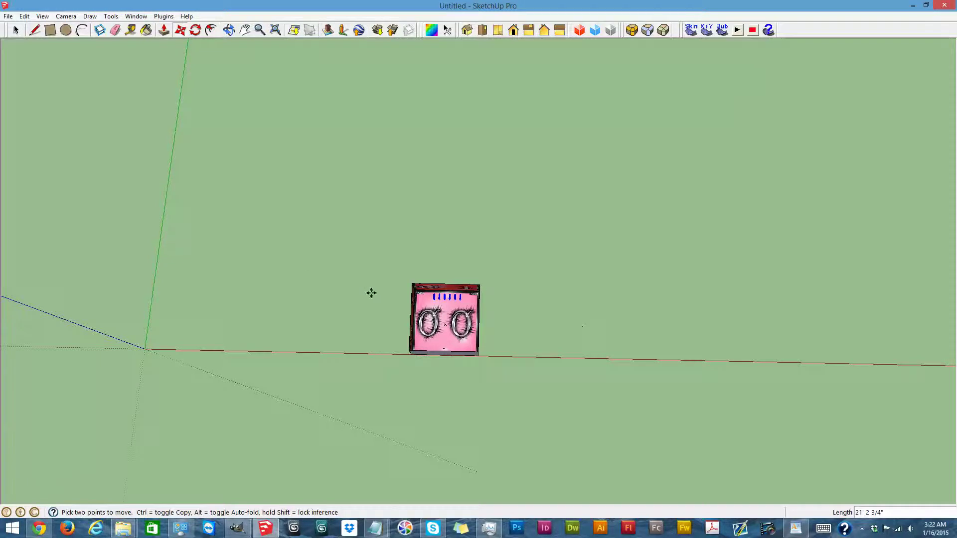
{"action": "scroll", "coordinate": [369, 293], "scroll_direction": "down", "scroll_amount": 3}
{"action": "scroll", "coordinate": [259, 297], "scroll_direction": "up", "scroll_amount": 3}
{"action": "scroll", "coordinate": [258, 297], "scroll_direction": "up", "scroll_amount": 1}
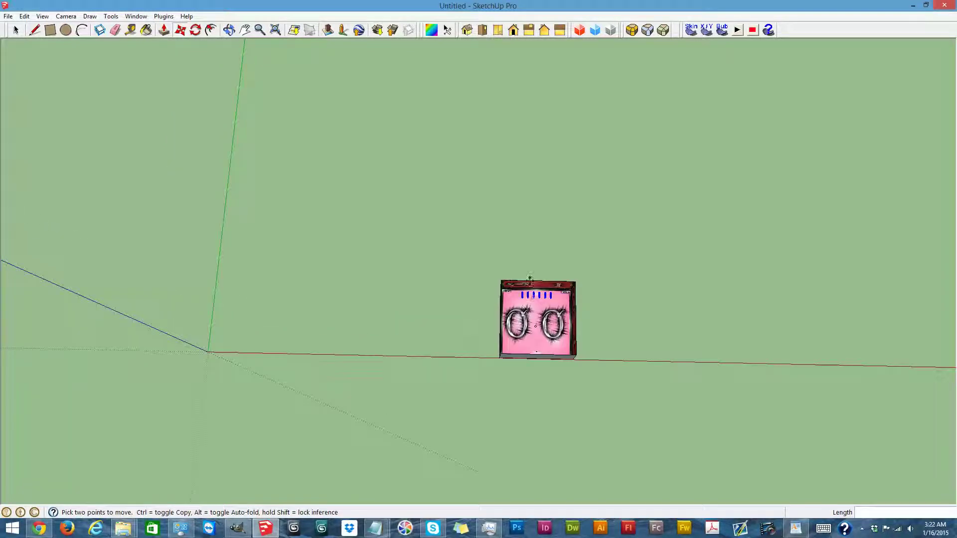
{"action": "scroll", "coordinate": [299, 262], "scroll_direction": "down", "scroll_amount": 2}
{"action": "scroll", "coordinate": [298, 263], "scroll_direction": "down", "scroll_amount": 1}
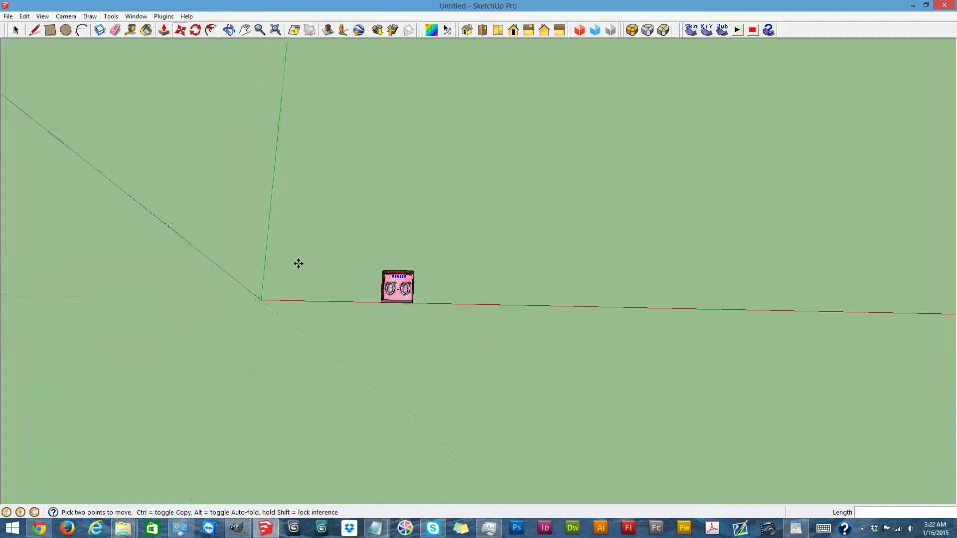
{"action": "scroll", "coordinate": [168, 213], "scroll_direction": "up", "scroll_amount": 2}
{"action": "scroll", "coordinate": [169, 213], "scroll_direction": "up", "scroll_amount": 1}
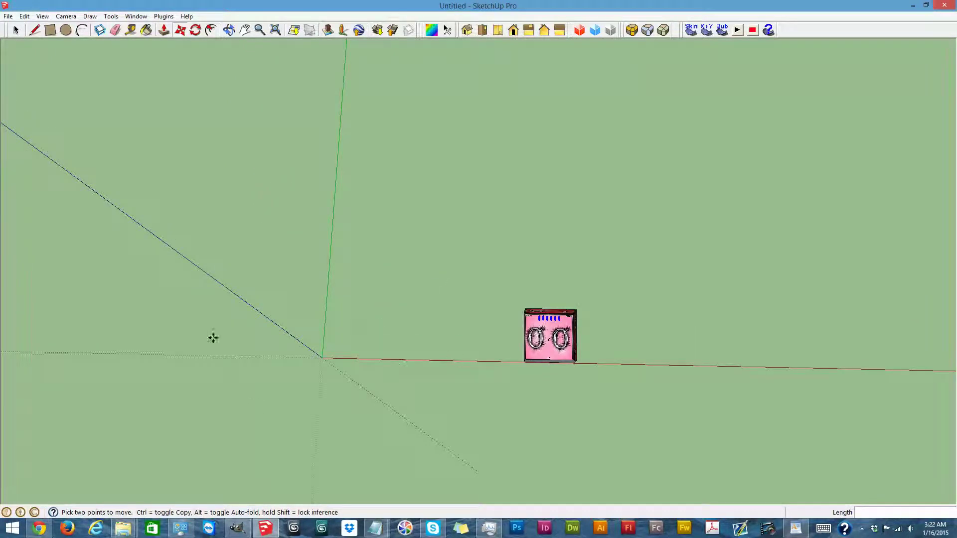
{"action": "scroll", "coordinate": [474, 299], "scroll_direction": "down", "scroll_amount": 2}
{"action": "scroll", "coordinate": [4, 53], "scroll_direction": "up", "scroll_amount": 1}
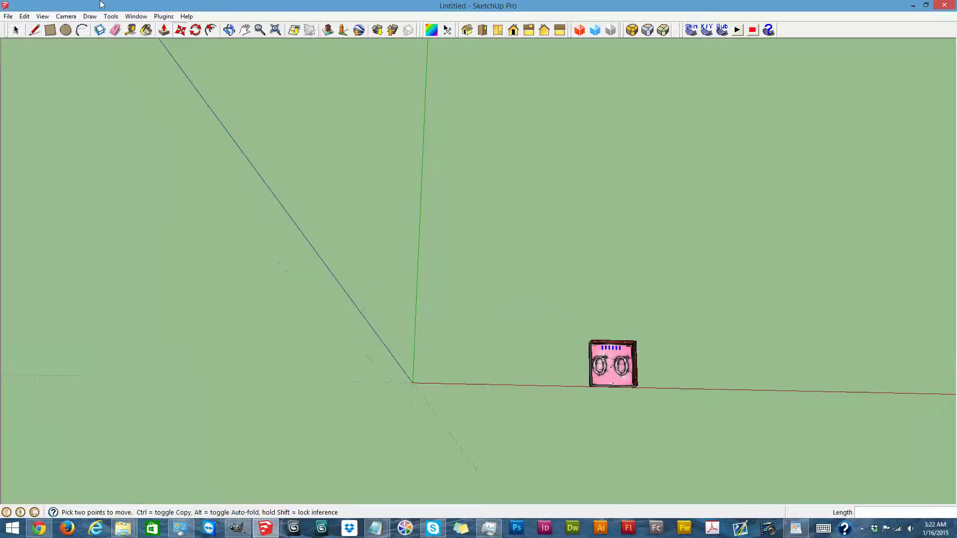
{"action": "scroll", "coordinate": [555, 318], "scroll_direction": "up", "scroll_amount": 1}
{"action": "scroll", "coordinate": [553, 317], "scroll_direction": "down", "scroll_amount": 2}
{"action": "scroll", "coordinate": [871, 453], "scroll_direction": "up", "scroll_amount": 1}
{"action": "scroll", "coordinate": [262, 139], "scroll_direction": "up", "scroll_amount": 1}
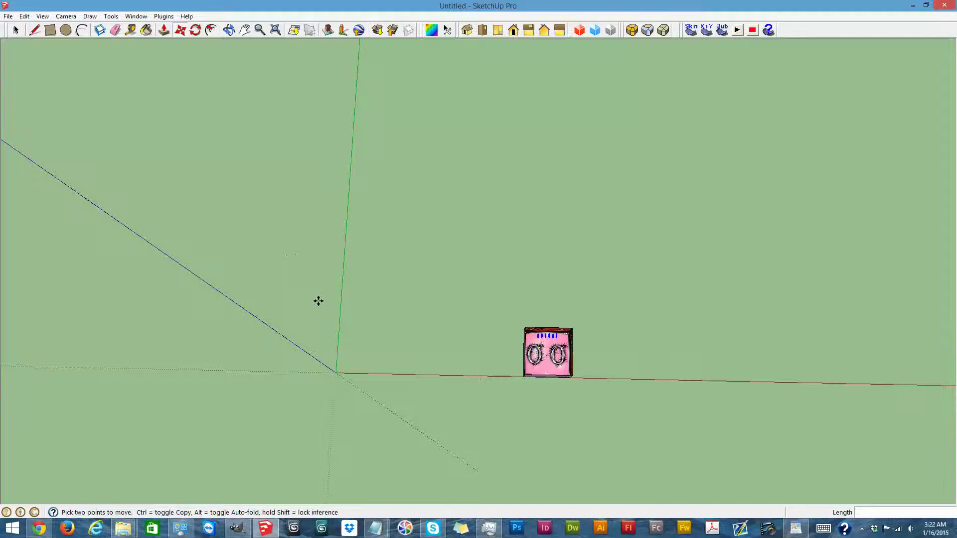
{"action": "left_click", "coordinate": [164, 17]}
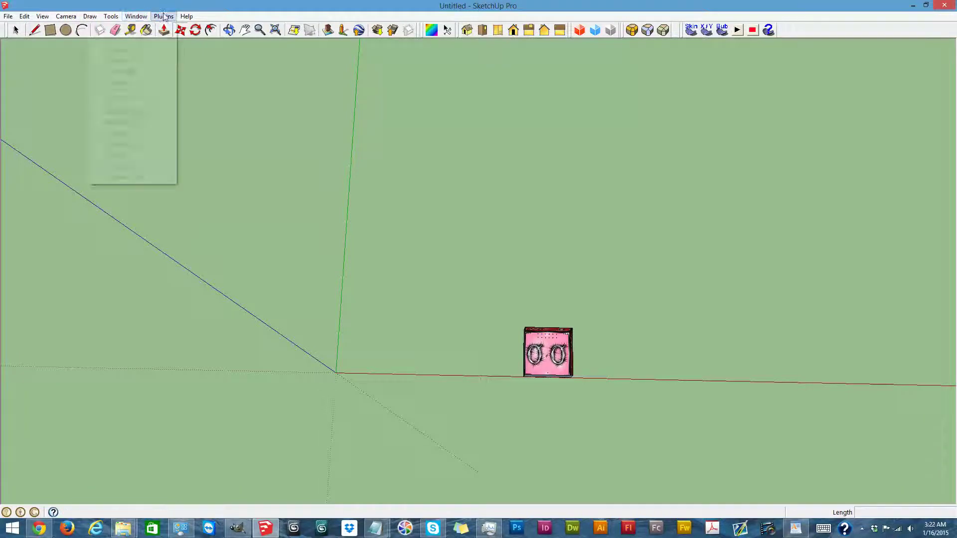
{"action": "mouse_move", "coordinate": [223, 97]}
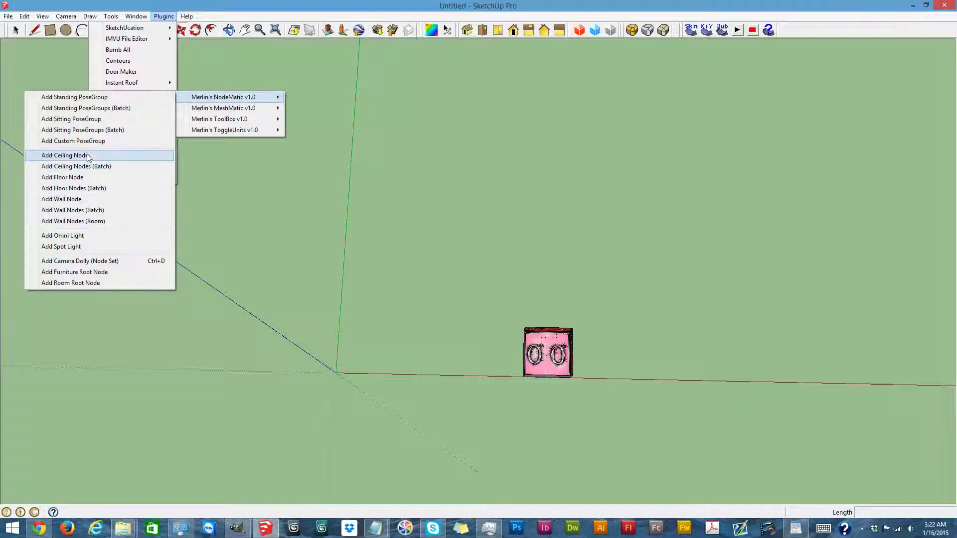
Step: Add a batch floor-node grid of 20 per row, 10 per column, 1' row spacing, then select it
{"action": "left_click", "coordinate": [72, 191]}
{"action": "double_click", "coordinate": [490, 276]}
{"action": "type", "text": "20"}
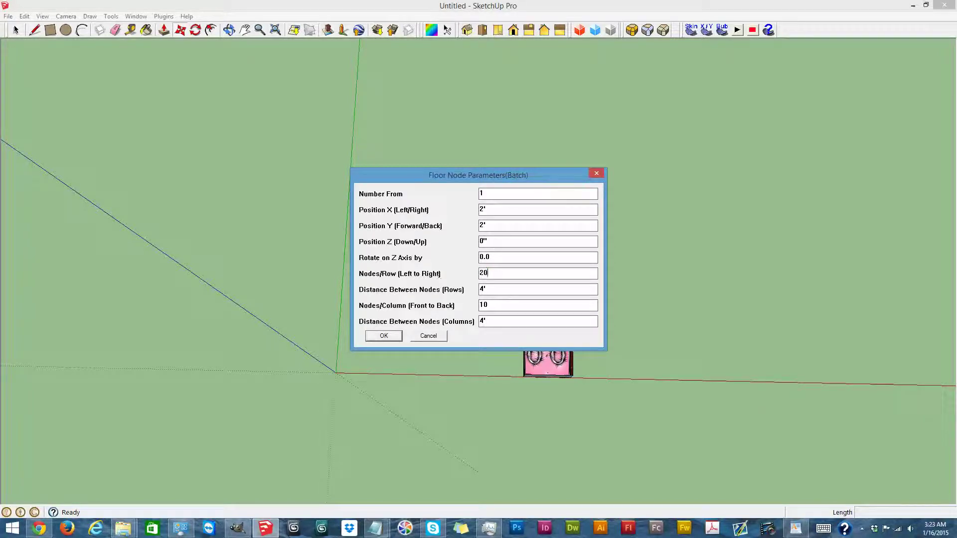
{"action": "left_click", "coordinate": [494, 307]}
{"action": "double_click", "coordinate": [481, 290]}
{"action": "type", "text": "1"}
{"action": "left_click", "coordinate": [384, 337]}
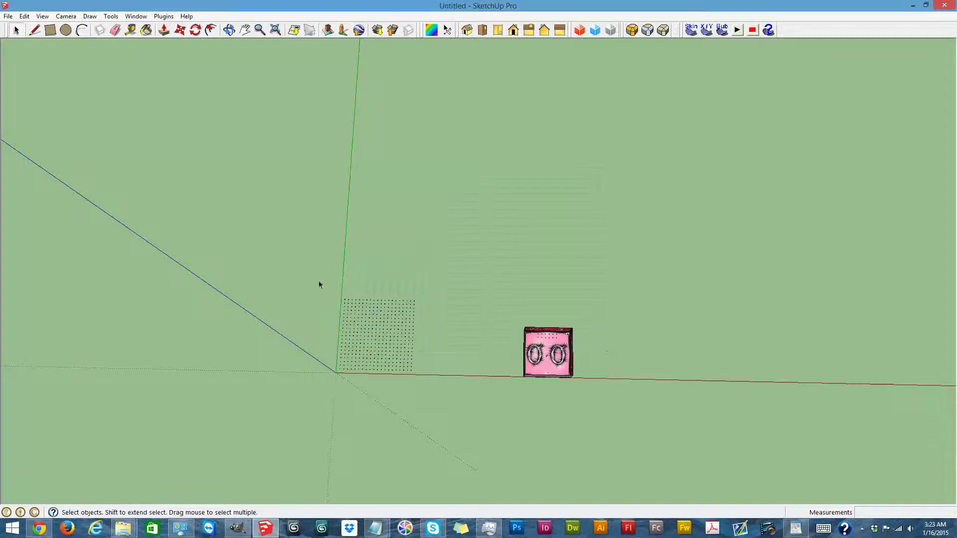
{"action": "left_click_drag", "start_coordinate": [320, 285], "coordinate": [440, 405]}
Step: Move the selected node grid away from the origin toward the box
{"action": "key", "text": "m"}
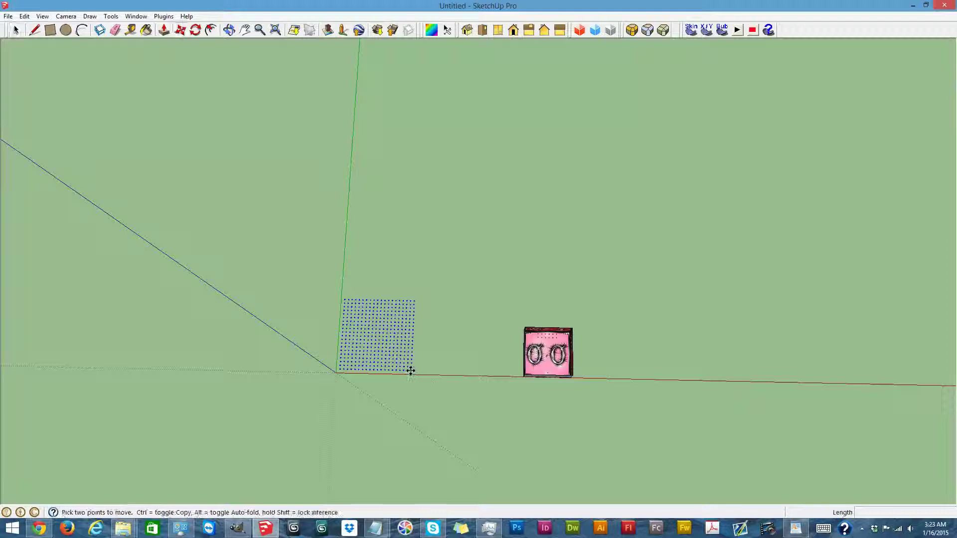
{"action": "left_click", "coordinate": [413, 372]}
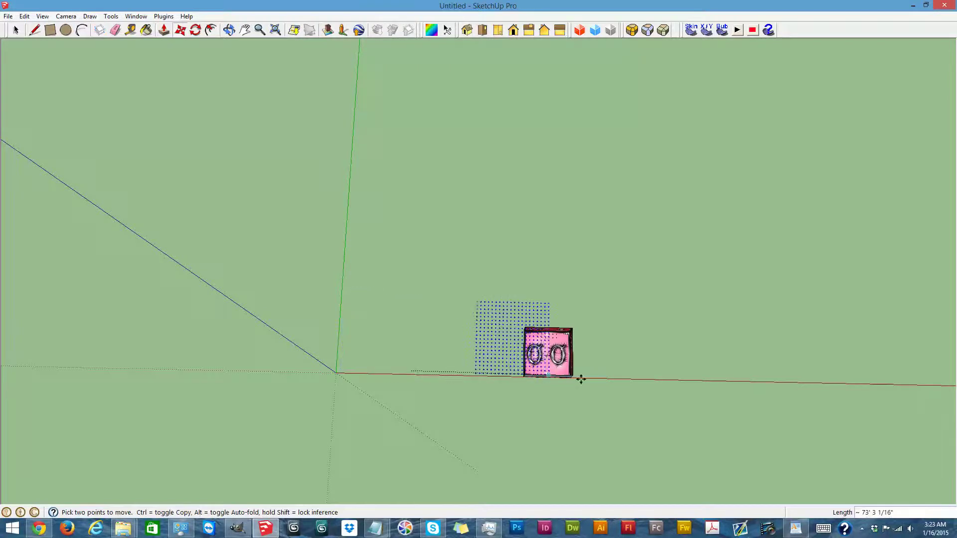
{"action": "scroll", "coordinate": [612, 382], "scroll_direction": "up", "scroll_amount": 1}
{"action": "scroll", "coordinate": [601, 380], "scroll_direction": "up", "scroll_amount": 1}
{"action": "scroll", "coordinate": [567, 364], "scroll_direction": "up", "scroll_amount": 1}
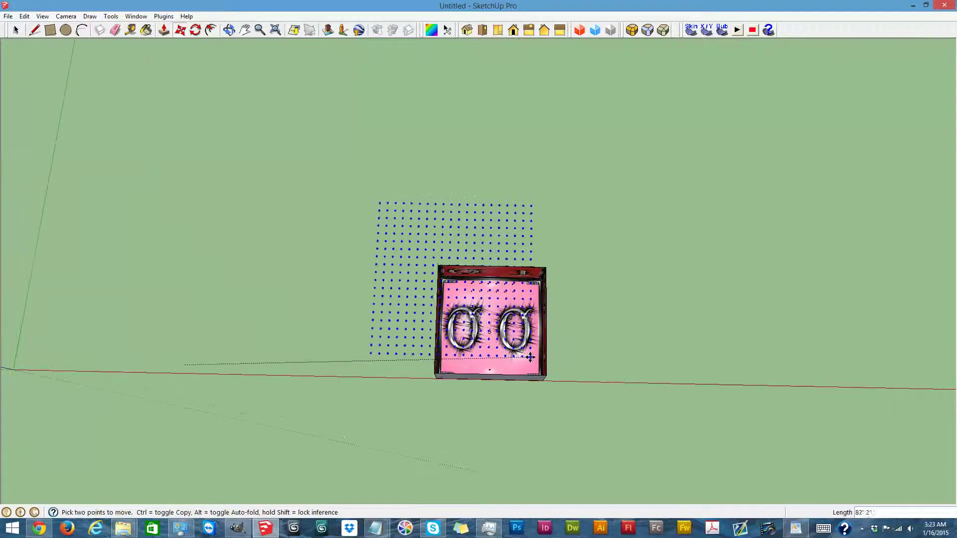
{"action": "scroll", "coordinate": [534, 357], "scroll_direction": "up", "scroll_amount": 1}
{"action": "scroll", "coordinate": [530, 357], "scroll_direction": "up", "scroll_amount": 1}
{"action": "scroll", "coordinate": [530, 359], "scroll_direction": "up", "scroll_amount": 1}
{"action": "scroll", "coordinate": [530, 361], "scroll_direction": "up", "scroll_amount": 1}
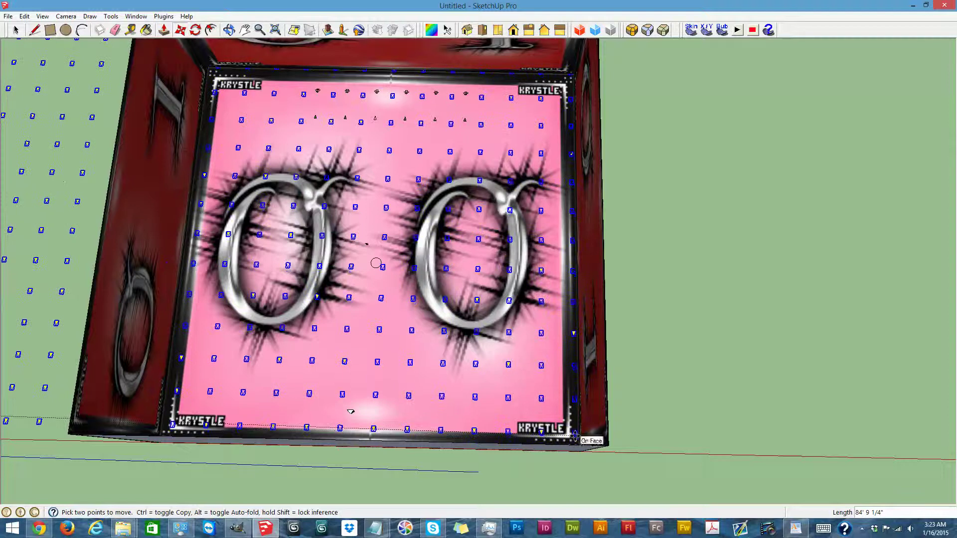
{"action": "scroll", "coordinate": [625, 453], "scroll_direction": "down", "scroll_amount": 1}
{"action": "scroll", "coordinate": [625, 453], "scroll_direction": "down", "scroll_amount": 1}
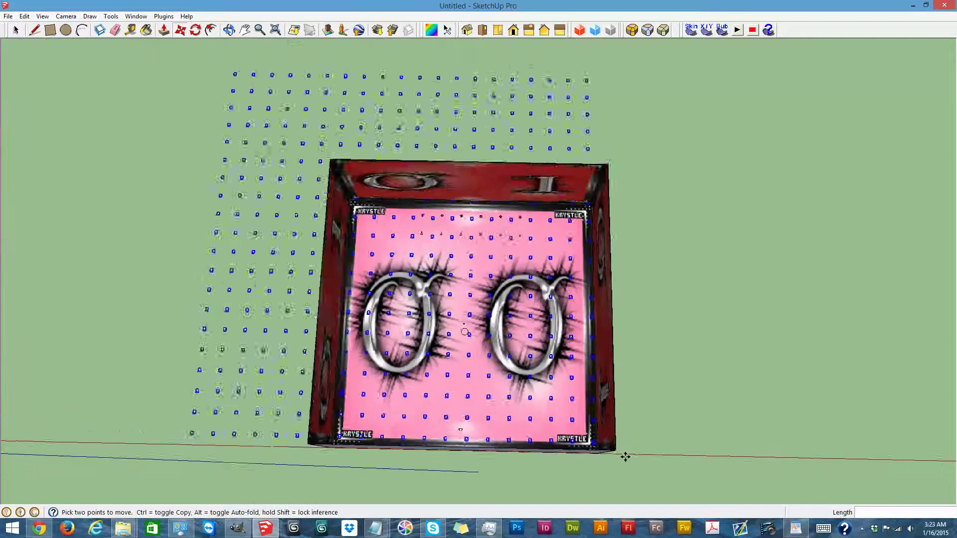
{"action": "scroll", "coordinate": [625, 455], "scroll_direction": "down", "scroll_amount": 1}
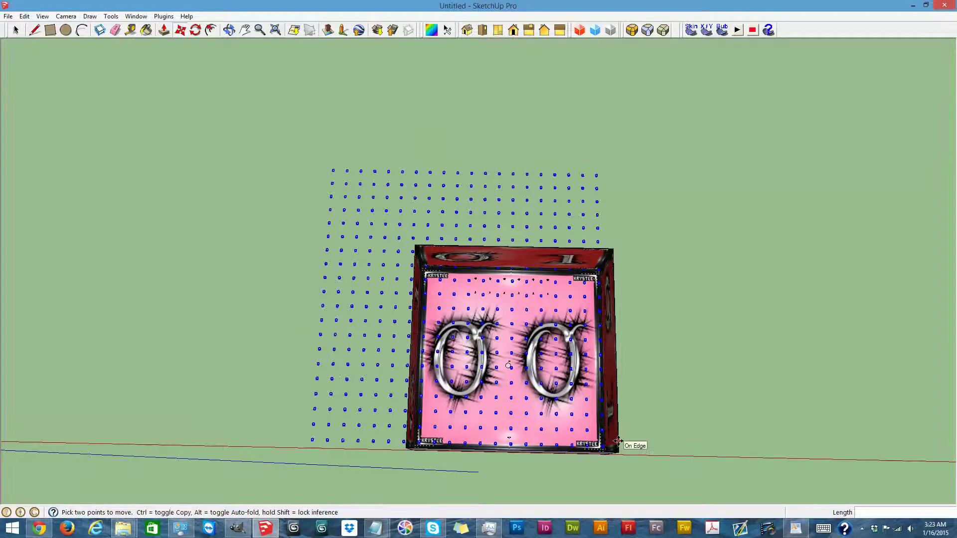
Step: Scale the node grid down to fit the pink back face, then deselect
{"action": "key", "text": "s"}
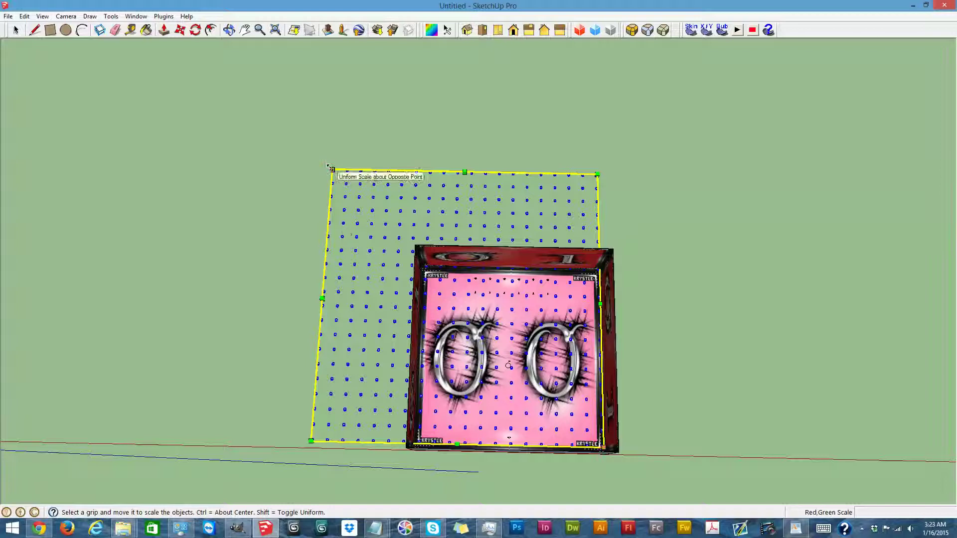
{"action": "left_click_drag", "start_coordinate": [331, 171], "coordinate": [422, 282]}
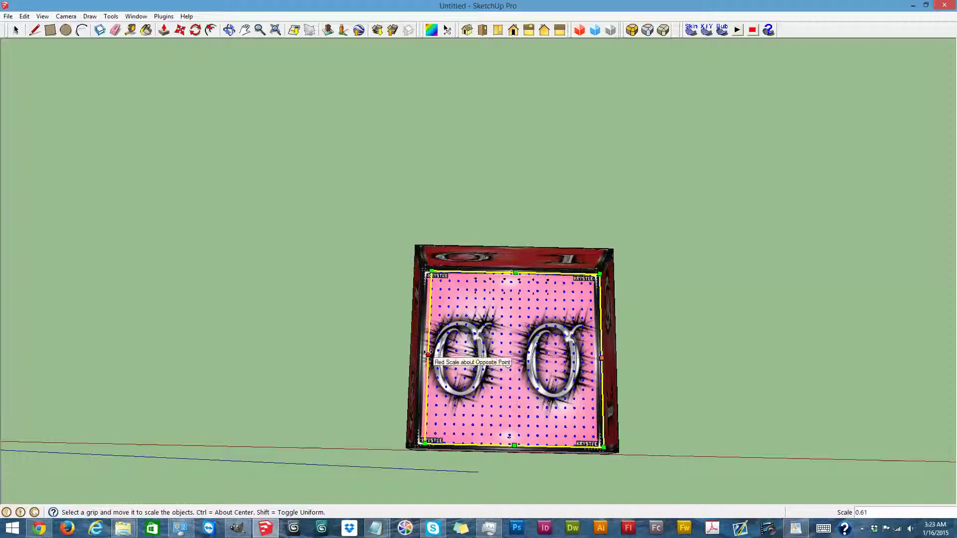
{"action": "left_click_drag", "start_coordinate": [428, 357], "coordinate": [421, 356]}
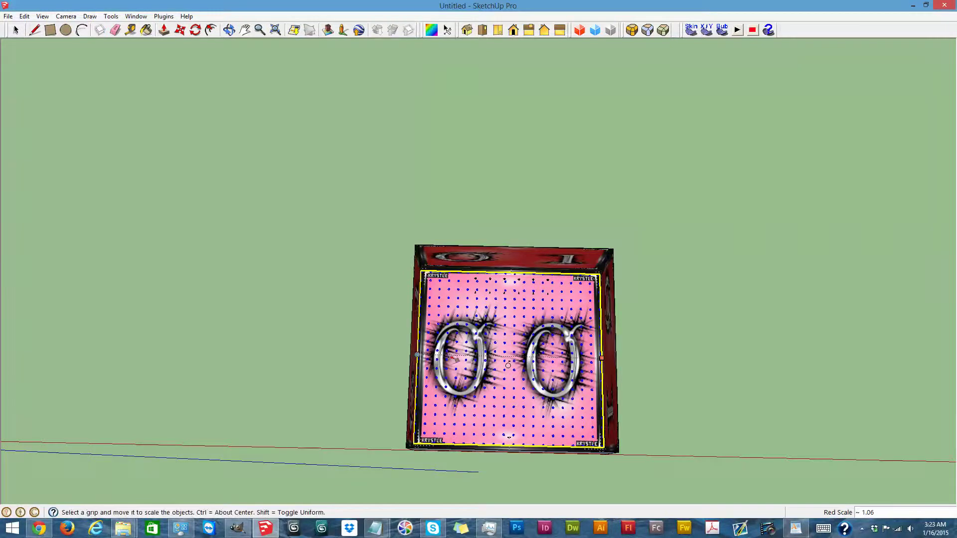
{"action": "scroll", "coordinate": [448, 354], "scroll_direction": "down", "scroll_amount": 1}
{"action": "scroll", "coordinate": [448, 354], "scroll_direction": "down", "scroll_amount": 3}
{"action": "scroll", "coordinate": [449, 352], "scroll_direction": "down", "scroll_amount": 1}
{"action": "scroll", "coordinate": [452, 344], "scroll_direction": "down", "scroll_amount": 2}
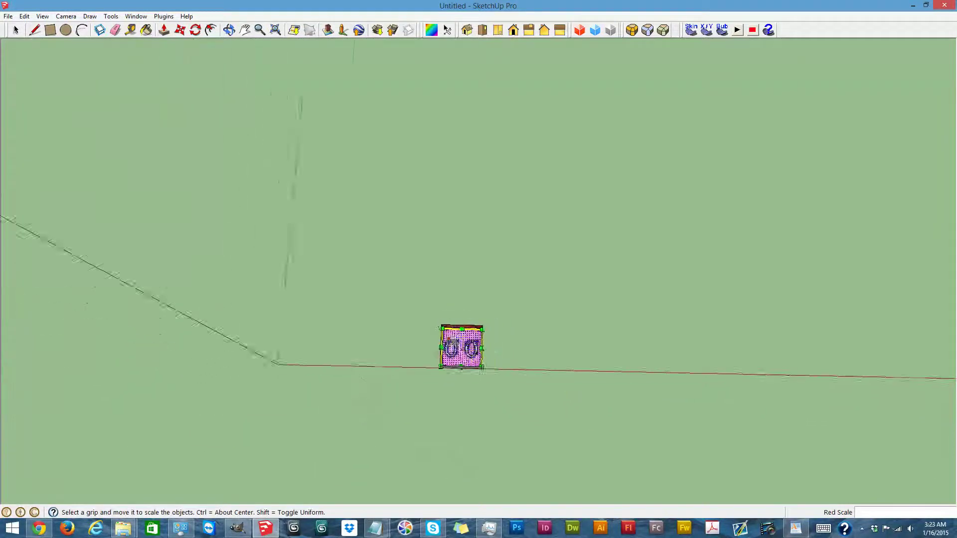
{"action": "middle_click_drag", "start_coordinate": [452, 344], "coordinate": [443, 370]}
{"action": "scroll", "coordinate": [400, 353], "scroll_direction": "up", "scroll_amount": 2}
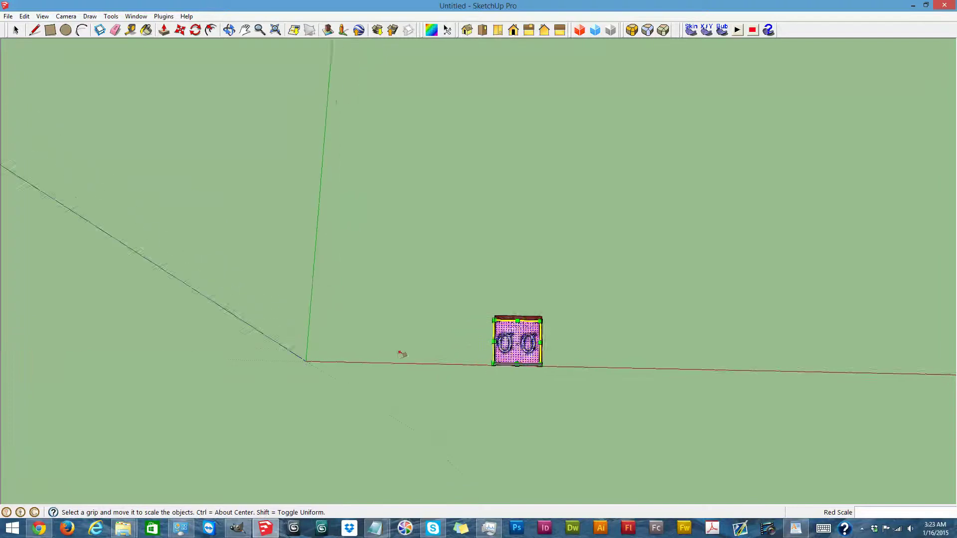
{"action": "scroll", "coordinate": [400, 353], "scroll_direction": "up", "scroll_amount": 2}
{"action": "scroll", "coordinate": [397, 347], "scroll_direction": "up", "scroll_amount": 2}
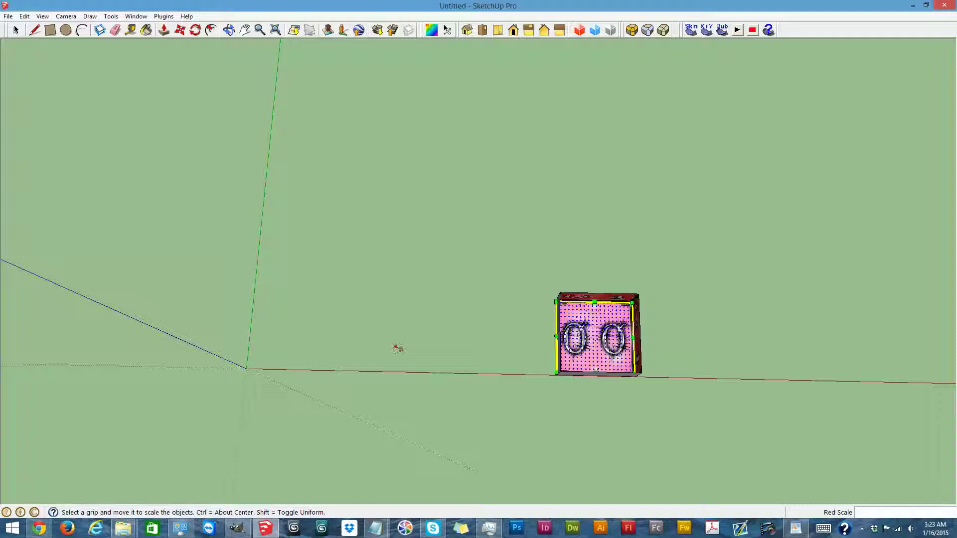
{"action": "left_click", "coordinate": [396, 349]}
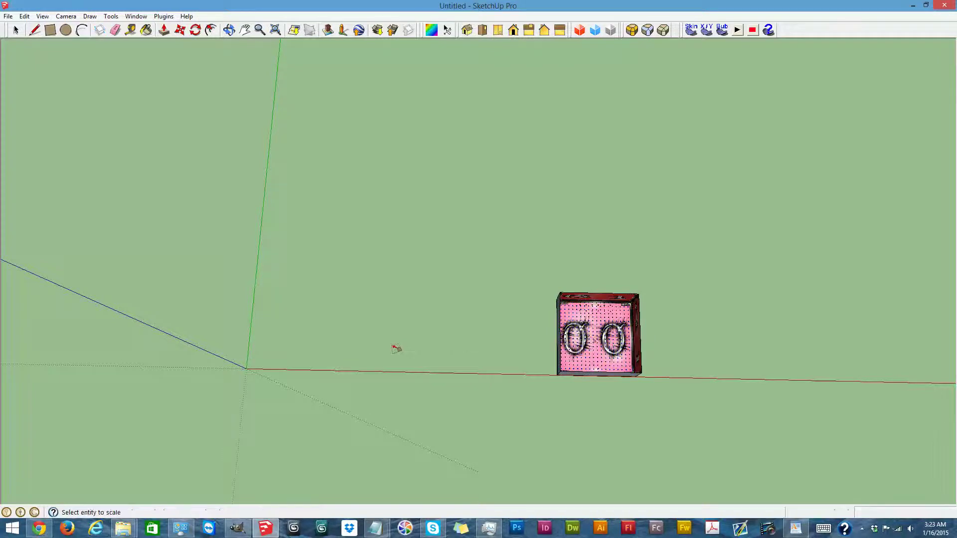
Step: Hide the box textures and add a 5-by-5 batch of floor nodes, then select them
{"action": "key", "text": "ctrl+z"}
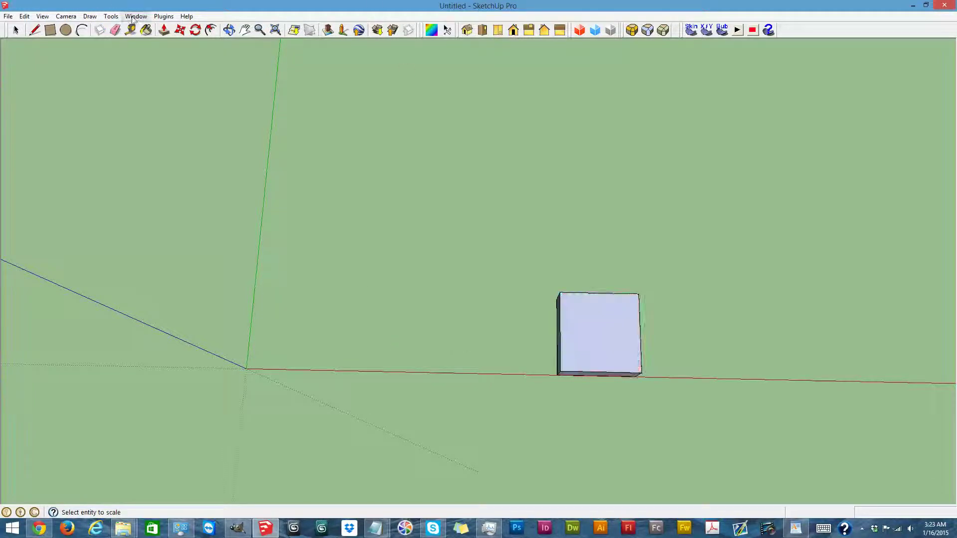
{"action": "left_click", "coordinate": [163, 17]}
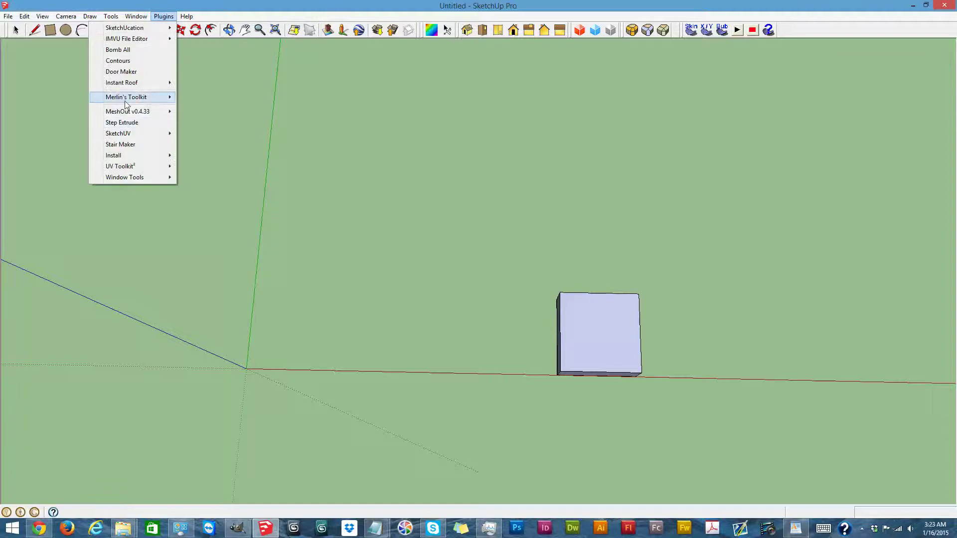
{"action": "mouse_move", "coordinate": [124, 97]}
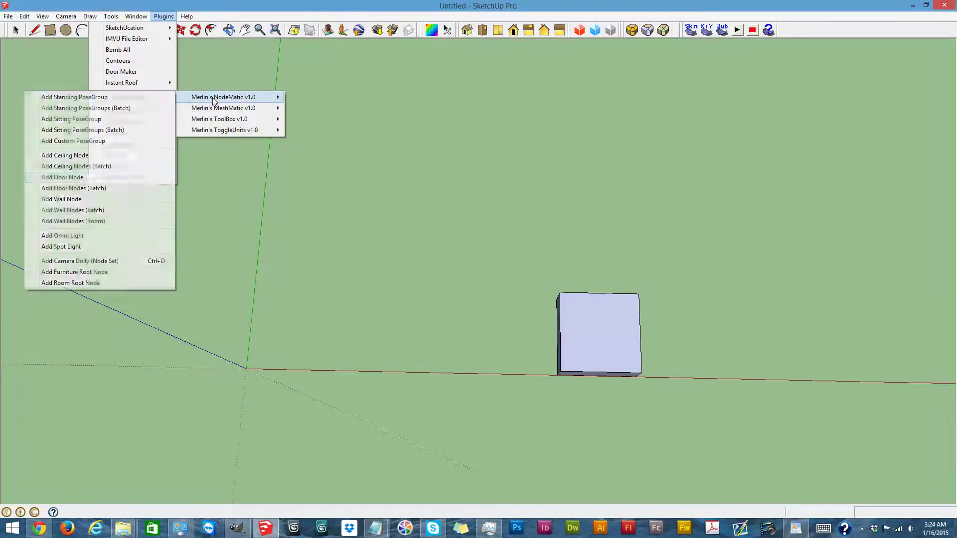
{"action": "mouse_move", "coordinate": [223, 97]}
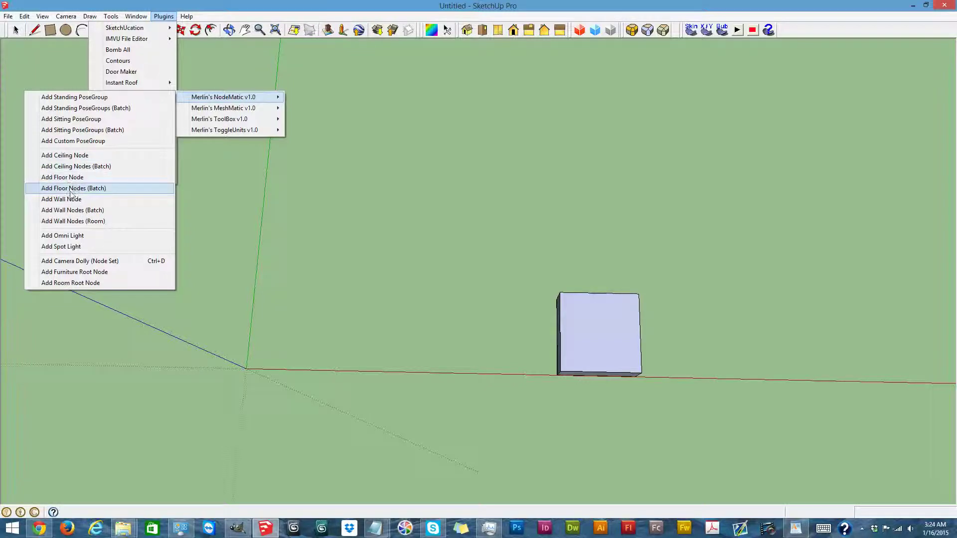
{"action": "left_click", "coordinate": [74, 189]}
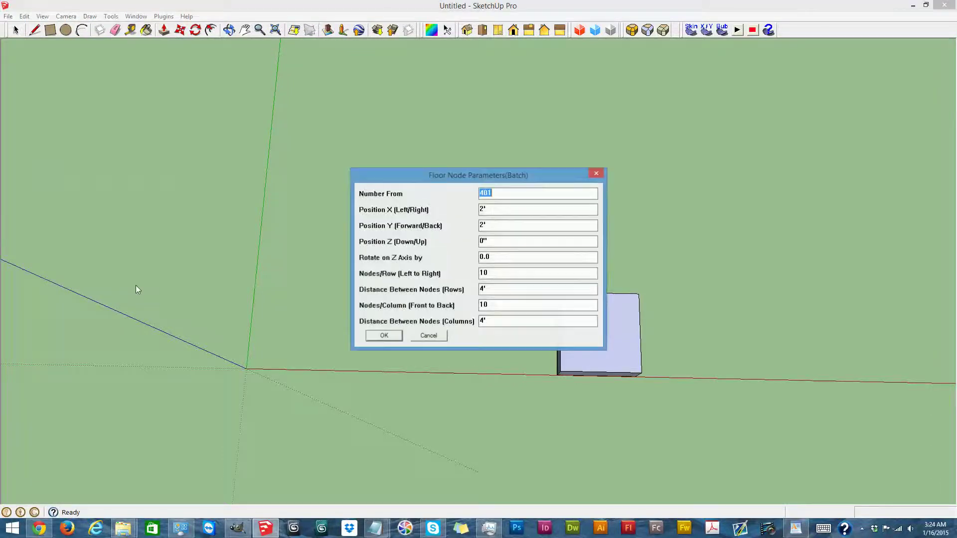
{"action": "double_click", "coordinate": [490, 273]}
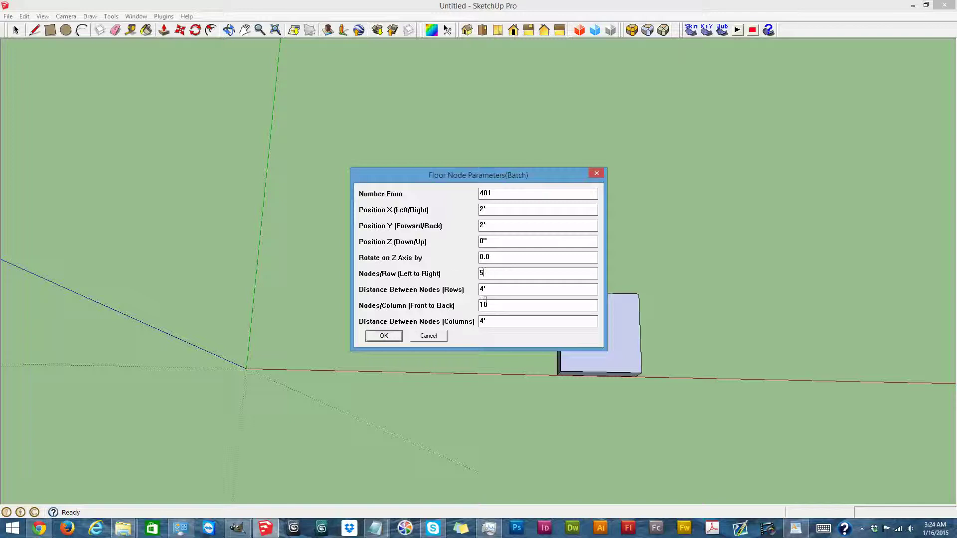
{"action": "double_click", "coordinate": [491, 305]}
{"action": "type", "text": "5"}
{"action": "left_click", "coordinate": [384, 336]}
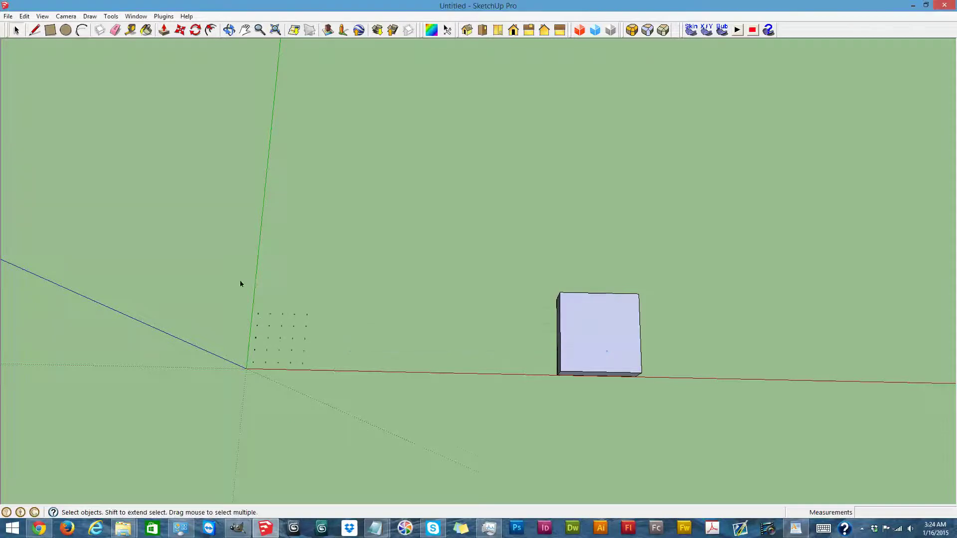
{"action": "left_click_drag", "start_coordinate": [231, 278], "coordinate": [306, 370]}
Step: Flip the node grid along the blue axis and set it on top of the box
{"action": "right_click", "coordinate": [305, 368]}
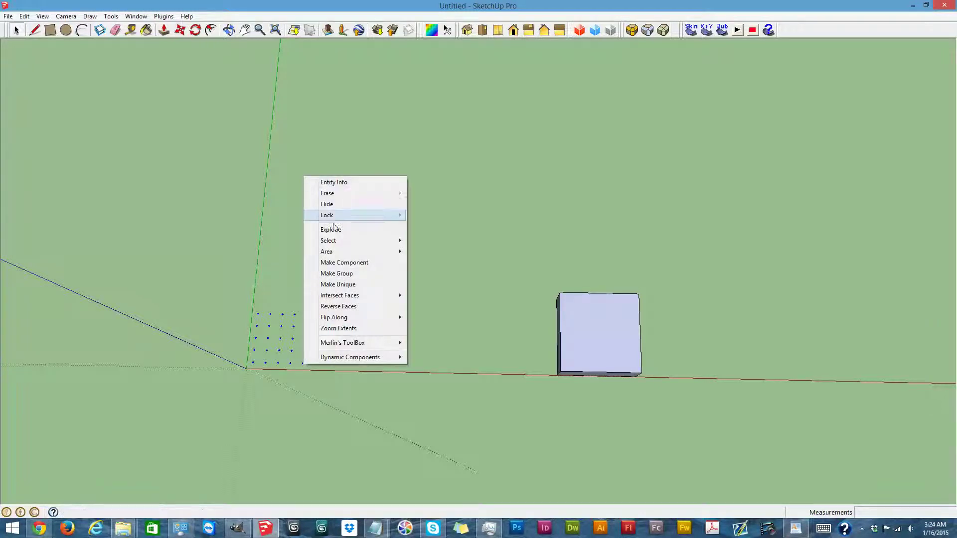
{"action": "mouse_move", "coordinate": [334, 317]}
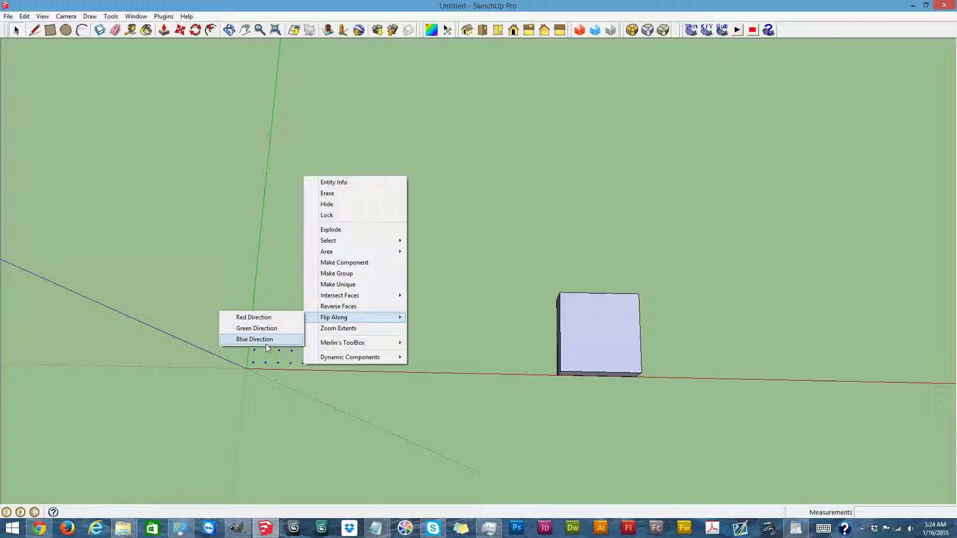
{"action": "left_click", "coordinate": [269, 344]}
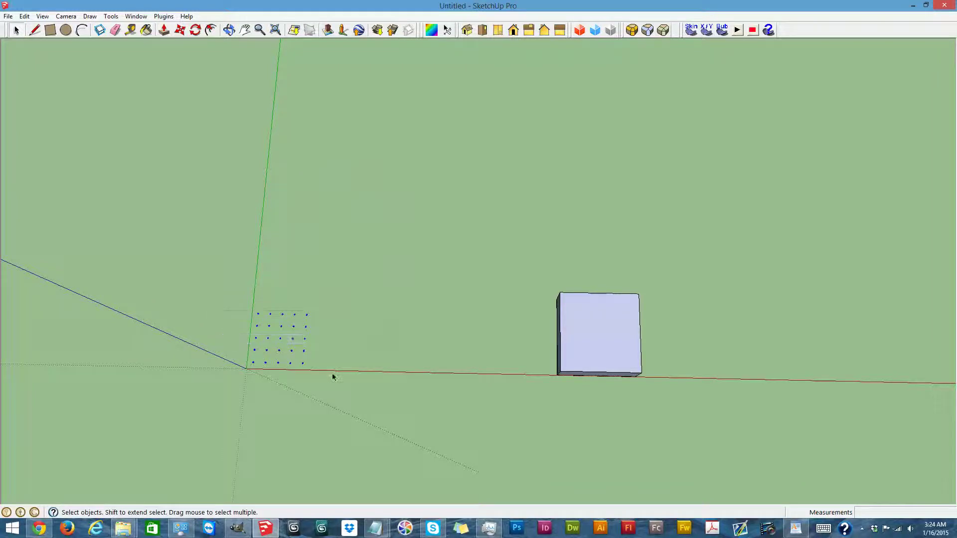
{"action": "key", "text": "m"}
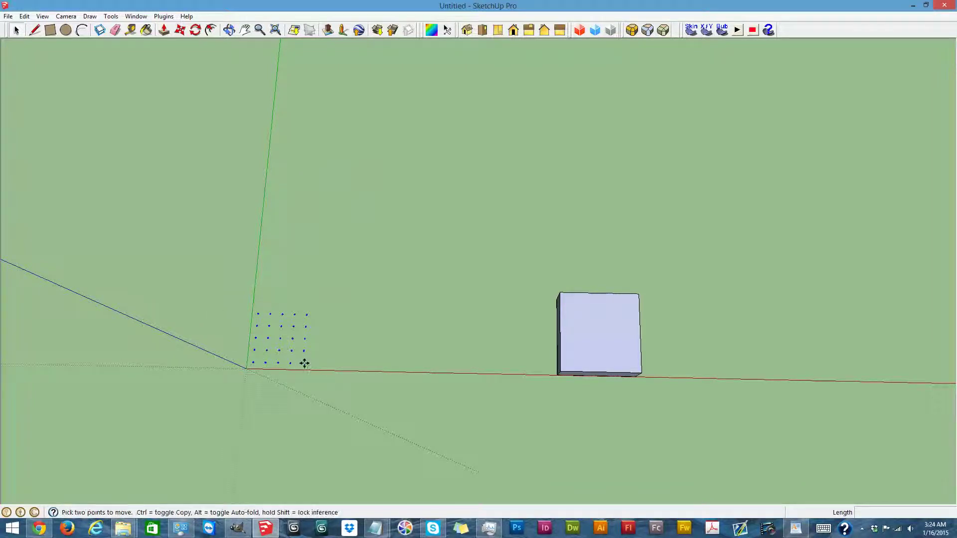
{"action": "left_click", "coordinate": [304, 365]}
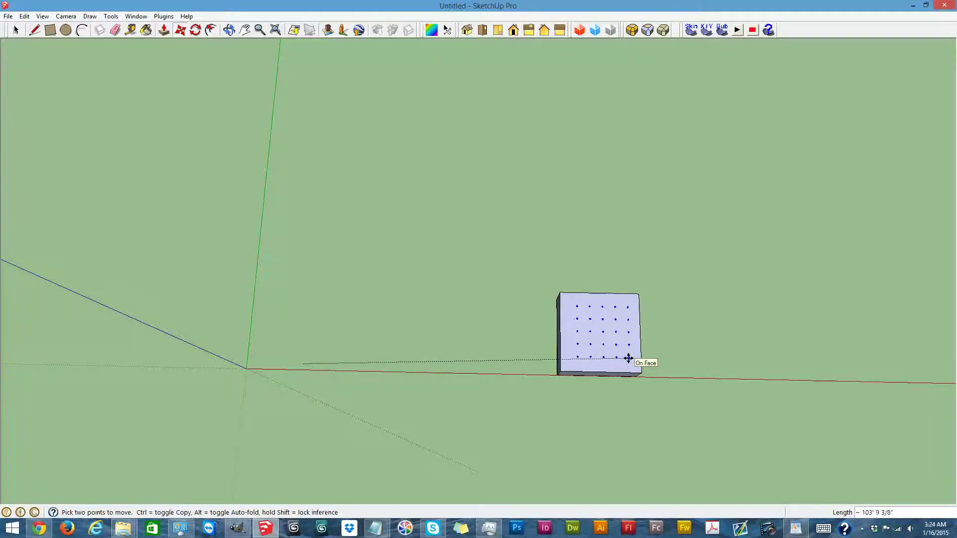
{"action": "left_click", "coordinate": [627, 358]}
Step: Select the box with its nodes and move it to the origin with Merlin's ToolBox
{"action": "scroll", "coordinate": [626, 359], "scroll_direction": "down", "scroll_amount": 2}
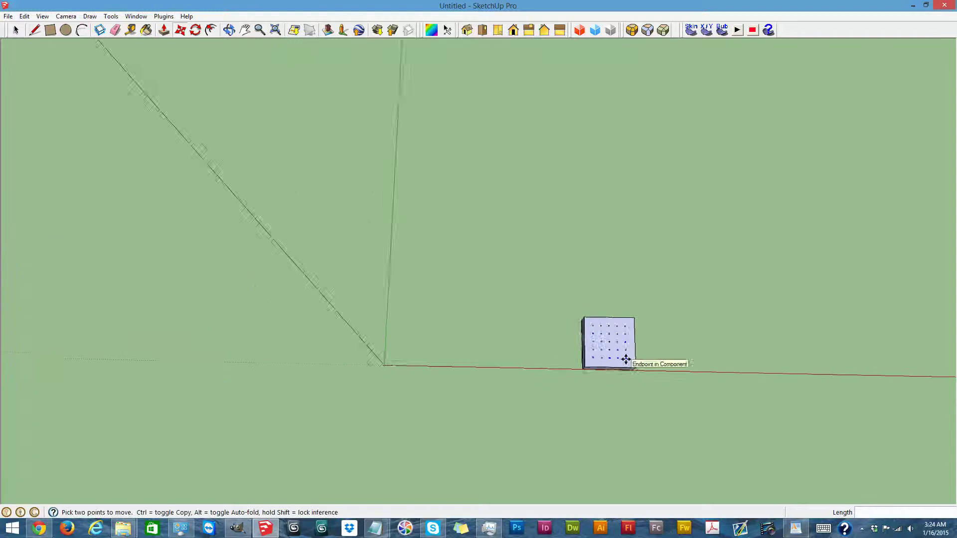
{"action": "scroll", "coordinate": [818, 393], "scroll_direction": "down", "scroll_amount": 1}
{"action": "scroll", "coordinate": [726, 378], "scroll_direction": "up", "scroll_amount": 2}
{"action": "scroll", "coordinate": [571, 349], "scroll_direction": "down", "scroll_amount": 1}
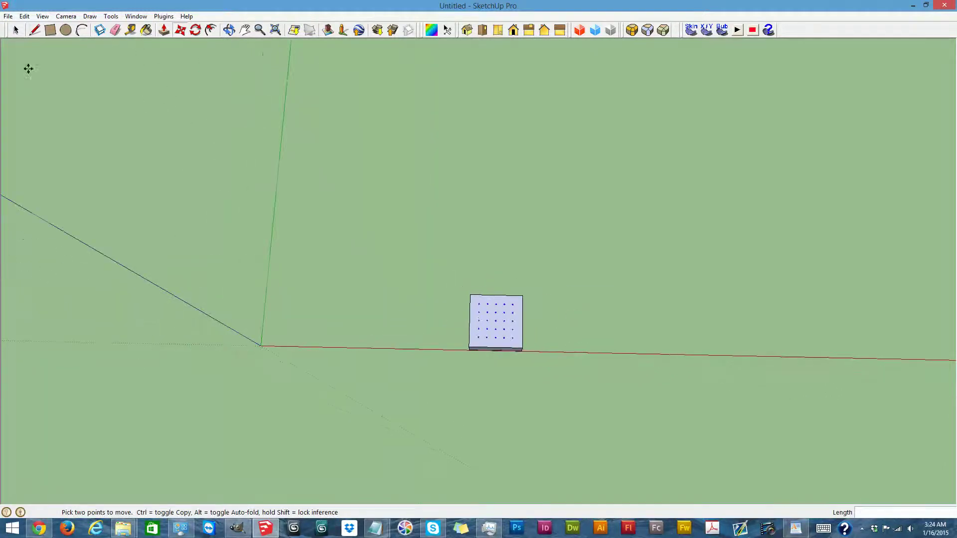
{"action": "left_click", "coordinate": [228, 30]}
{"action": "left_click_drag", "start_coordinate": [346, 317], "coordinate": [348, 81]}
{"action": "left_click", "coordinate": [16, 29]}
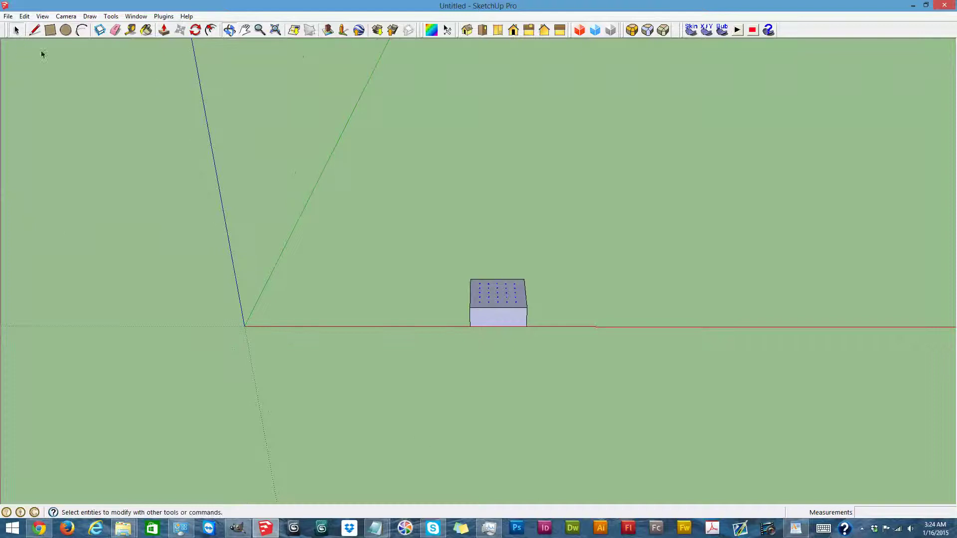
{"action": "left_click_drag", "start_coordinate": [404, 230], "coordinate": [594, 354]}
{"action": "right_click", "coordinate": [495, 321]}
{"action": "mouse_move", "coordinate": [533, 281]}
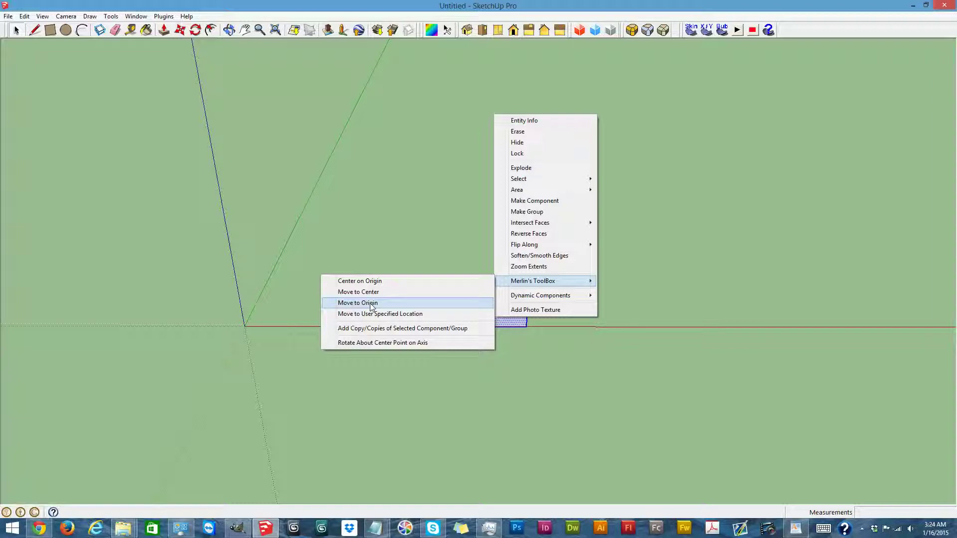
{"action": "left_click", "coordinate": [372, 305]}
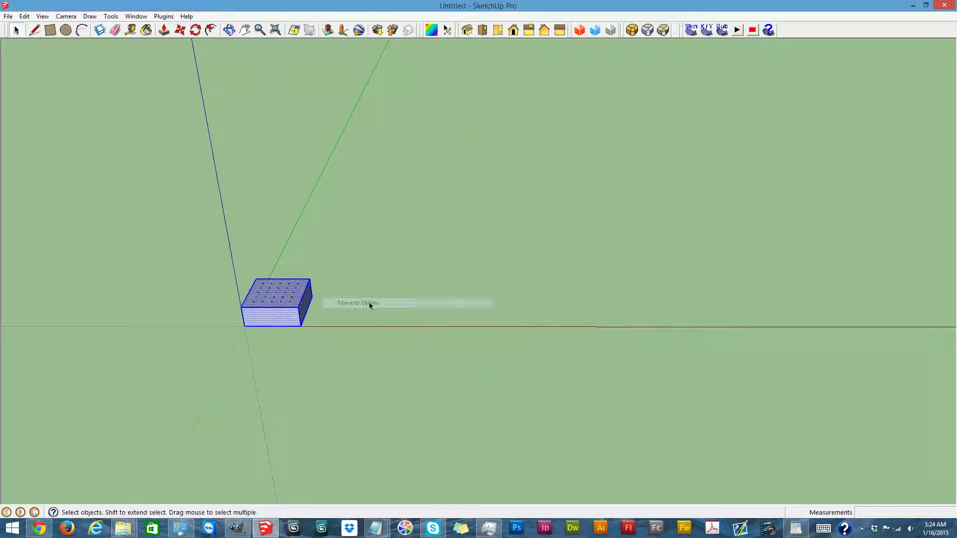
{"action": "left_click", "coordinate": [163, 16]}
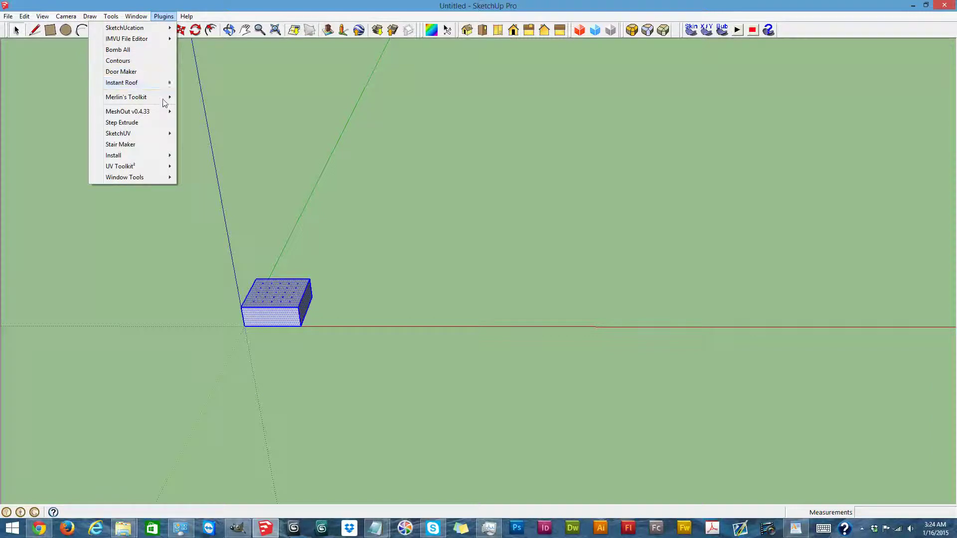
{"action": "mouse_move", "coordinate": [222, 98]}
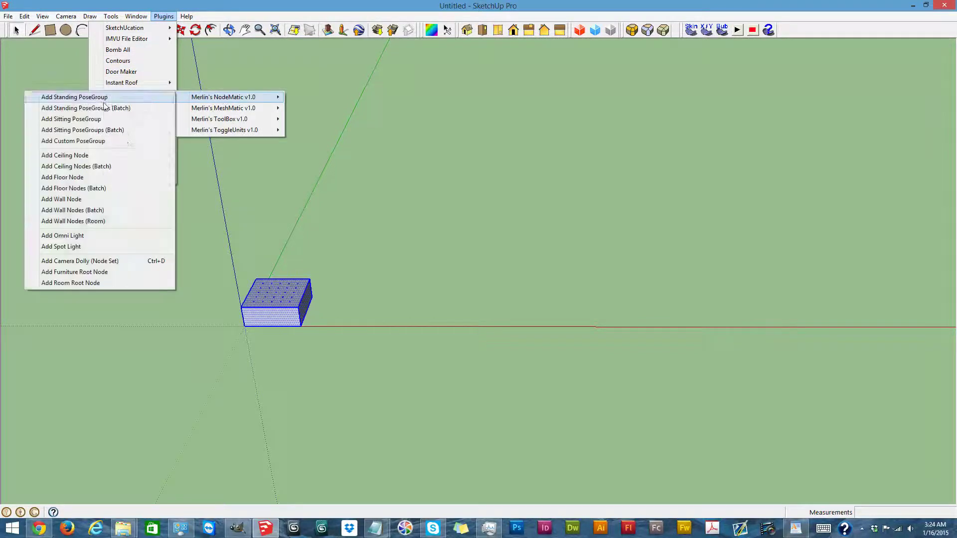
Step: Add NodeMatic room wall nodes to the box's sides, entering 55 in the dialog, then deselect
{"action": "left_click", "coordinate": [98, 222]}
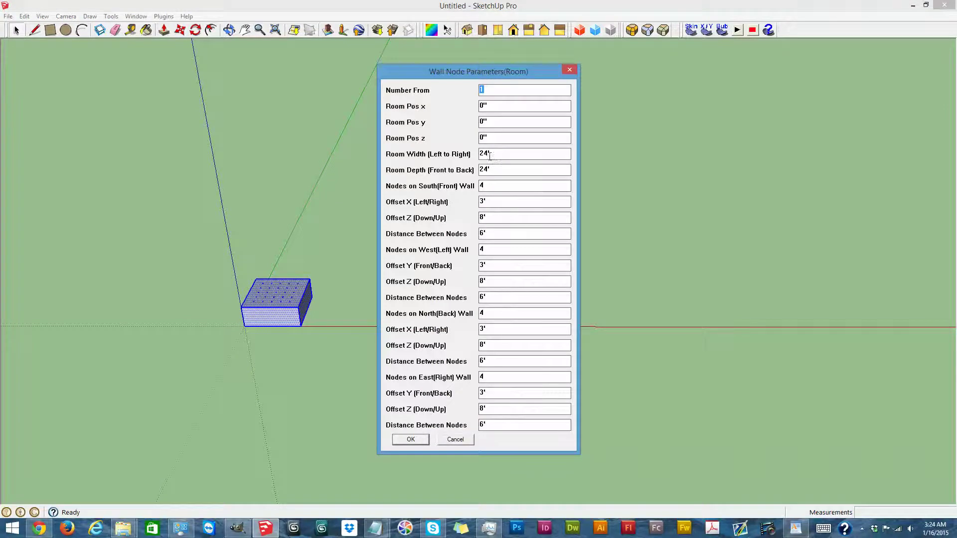
{"action": "left_click", "coordinate": [486, 154]}
{"action": "type", "text": "5"}
{"action": "type", "text": "5"}
{"action": "left_click", "coordinate": [413, 440]}
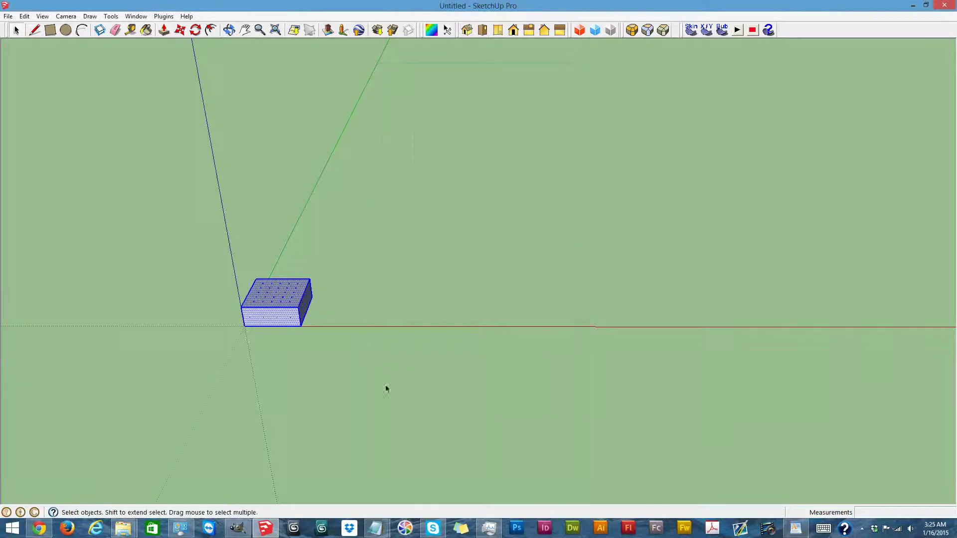
{"action": "left_click", "coordinate": [382, 290]}
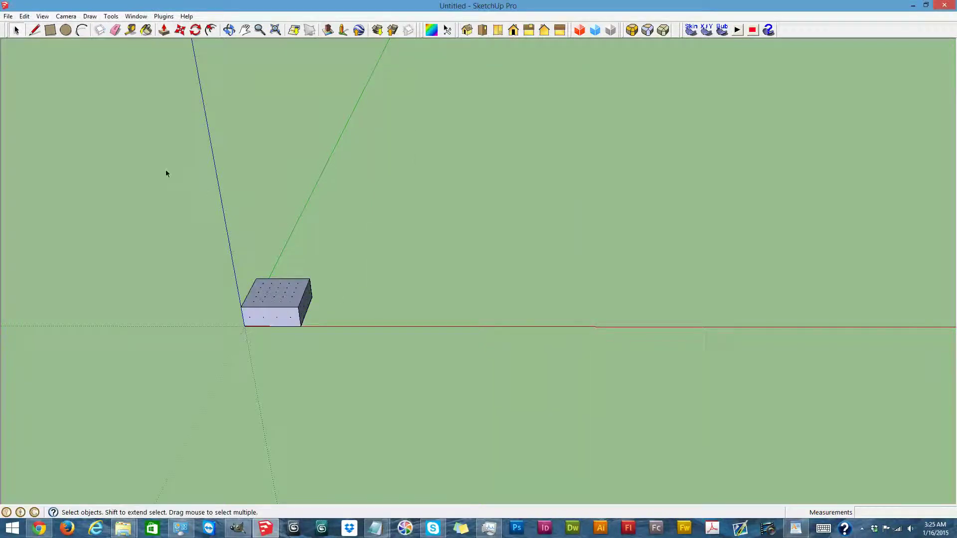
Step: Review the last steps in the WordPad room notes, then minimize WordPad
{"action": "left_click", "coordinate": [796, 529]}
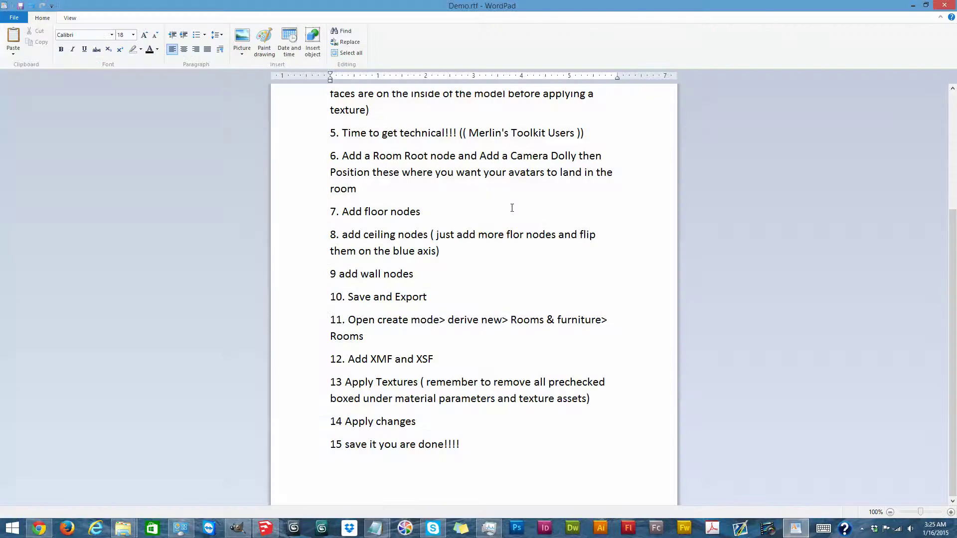
{"action": "scroll", "coordinate": [512, 208], "scroll_direction": "up", "scroll_amount": 3}
{"action": "scroll", "coordinate": [512, 208], "scroll_direction": "down", "scroll_amount": 1}
{"action": "scroll", "coordinate": [512, 207], "scroll_direction": "down", "scroll_amount": 1}
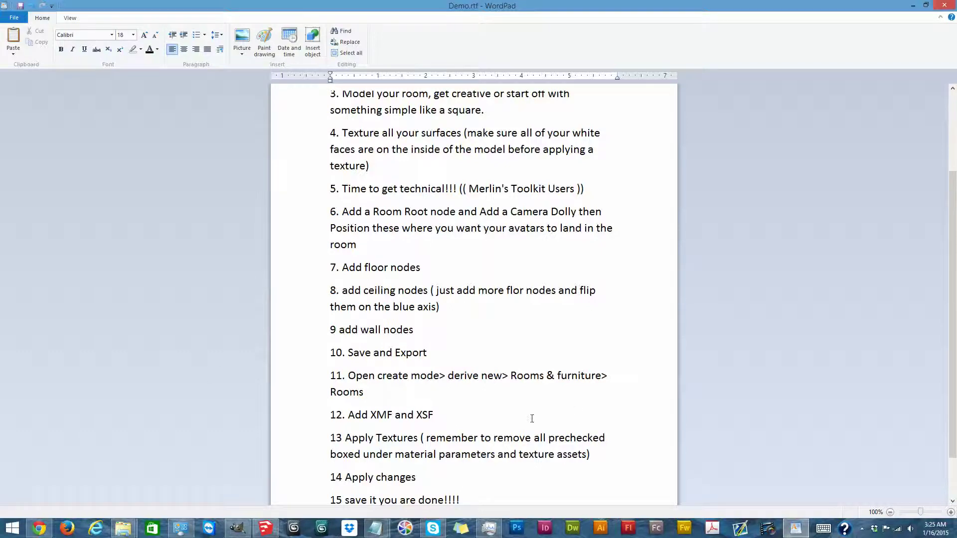
{"action": "scroll", "coordinate": [485, 265], "scroll_direction": "down", "scroll_amount": 1}
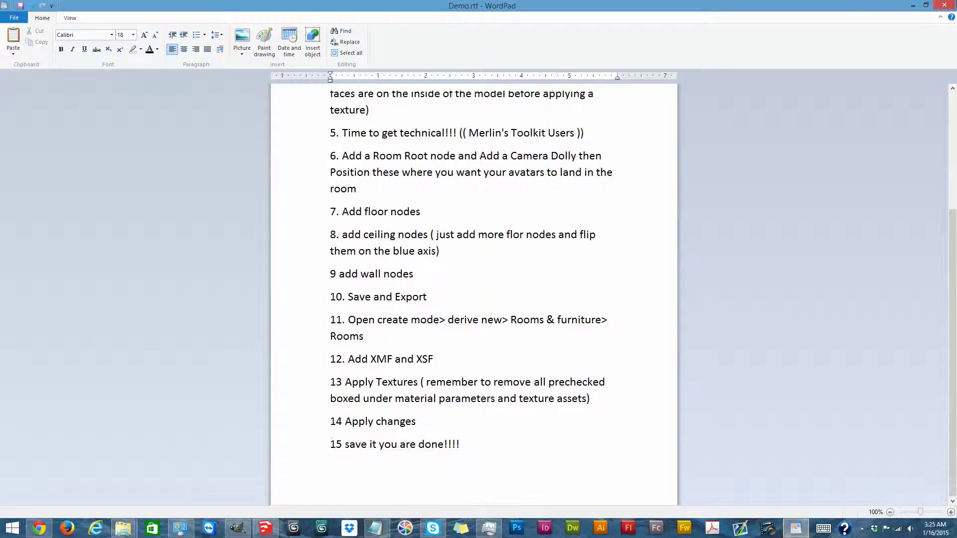
{"action": "left_click", "coordinate": [912, 5]}
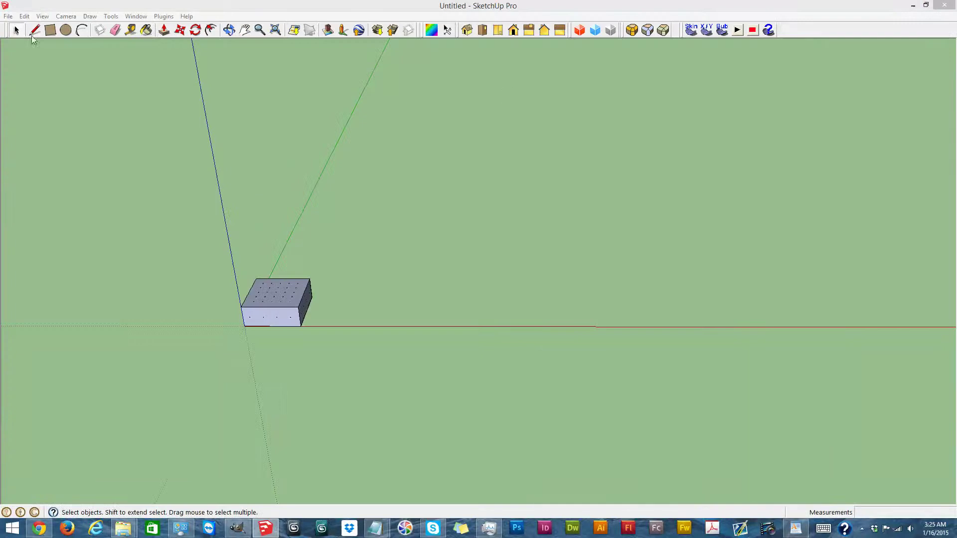
Step: Start Save As and browse to Meshes > 002 Future Files for sale > 004 Rooms
{"action": "left_click", "coordinate": [8, 16]}
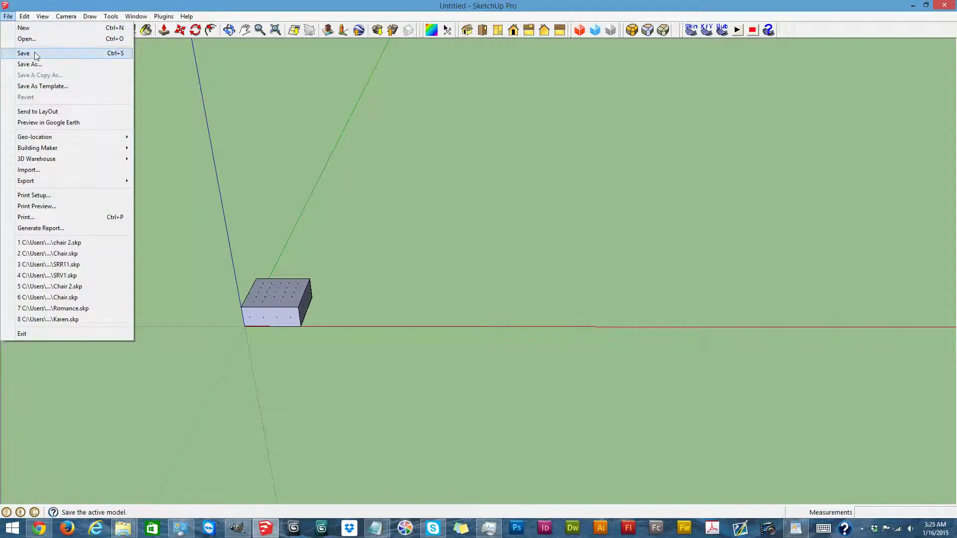
{"action": "left_click", "coordinate": [36, 54]}
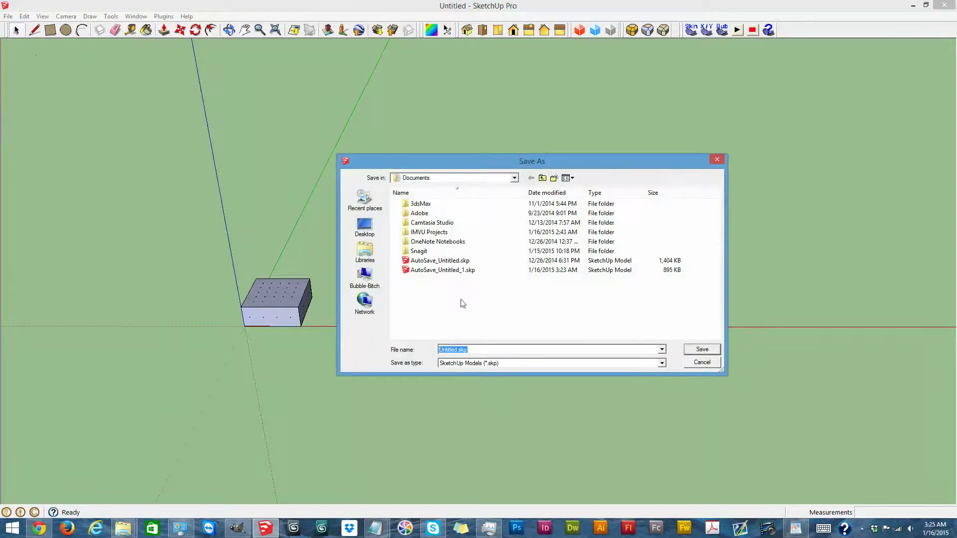
{"action": "left_click", "coordinate": [545, 180]}
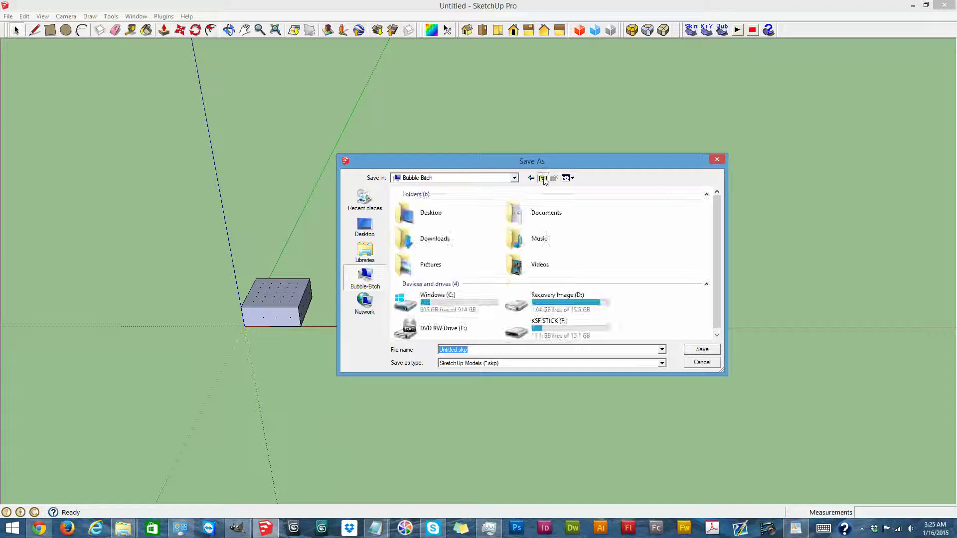
{"action": "left_click", "coordinate": [545, 180]}
{"action": "double_click", "coordinate": [427, 233]}
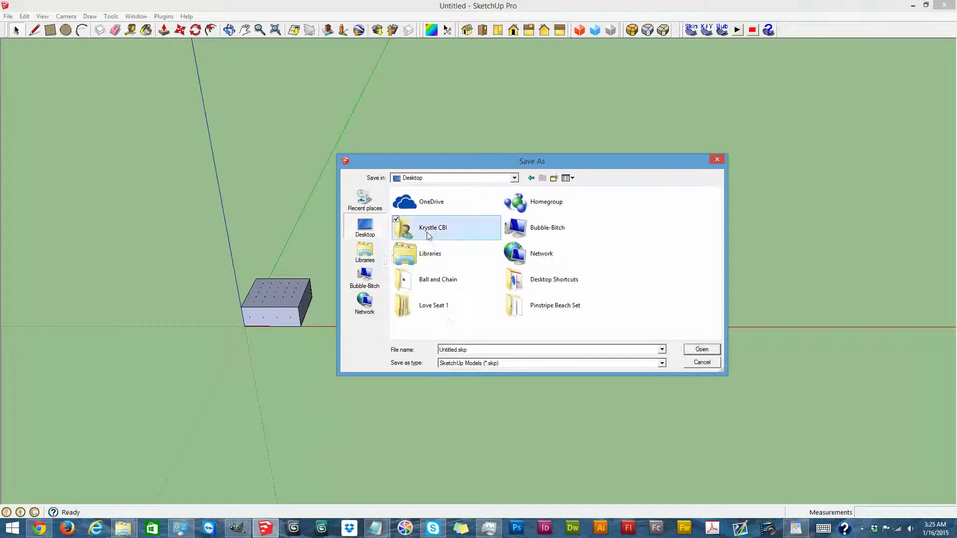
{"action": "double_click", "coordinate": [520, 253]}
{"action": "scroll", "coordinate": [443, 270], "scroll_direction": "down", "scroll_amount": 1}
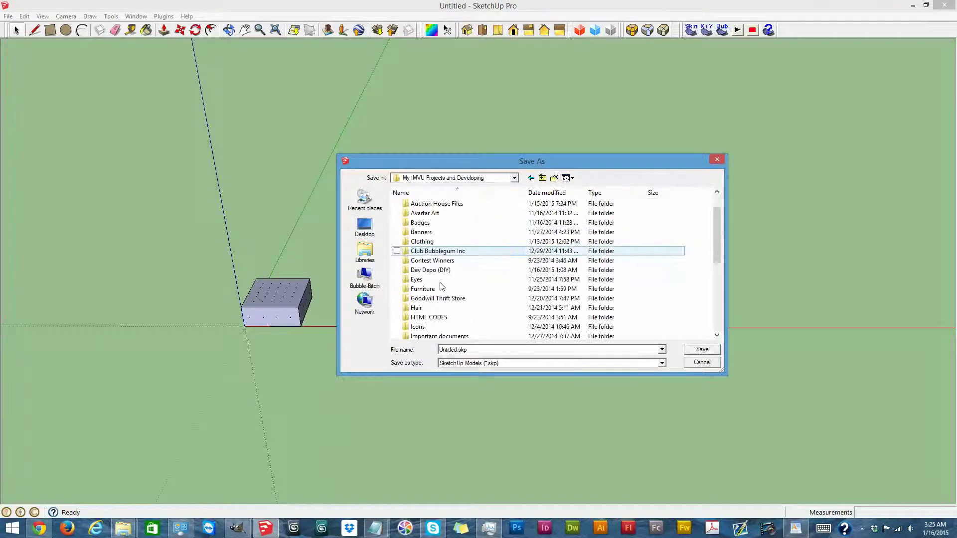
{"action": "scroll", "coordinate": [434, 315], "scroll_direction": "down", "scroll_amount": 1}
{"action": "double_click", "coordinate": [424, 326]}
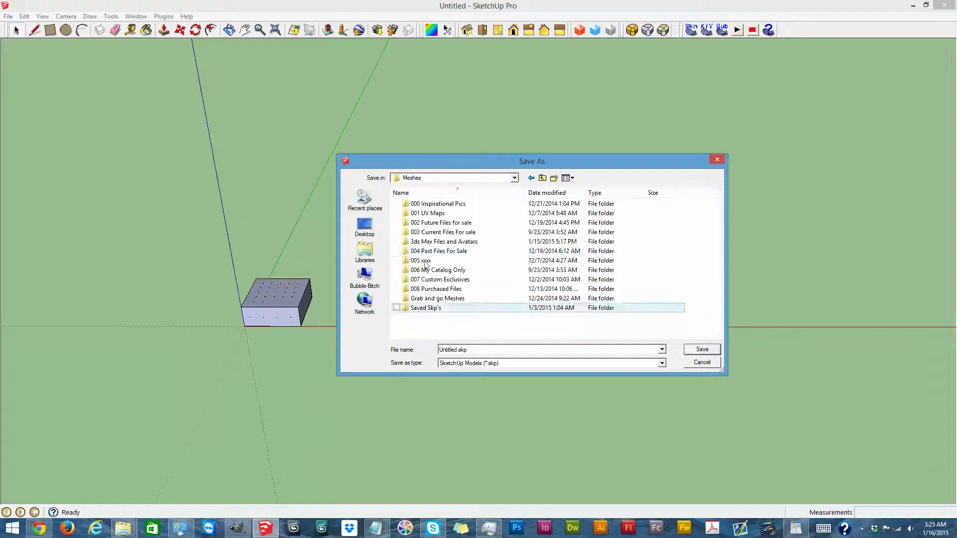
{"action": "double_click", "coordinate": [427, 223]}
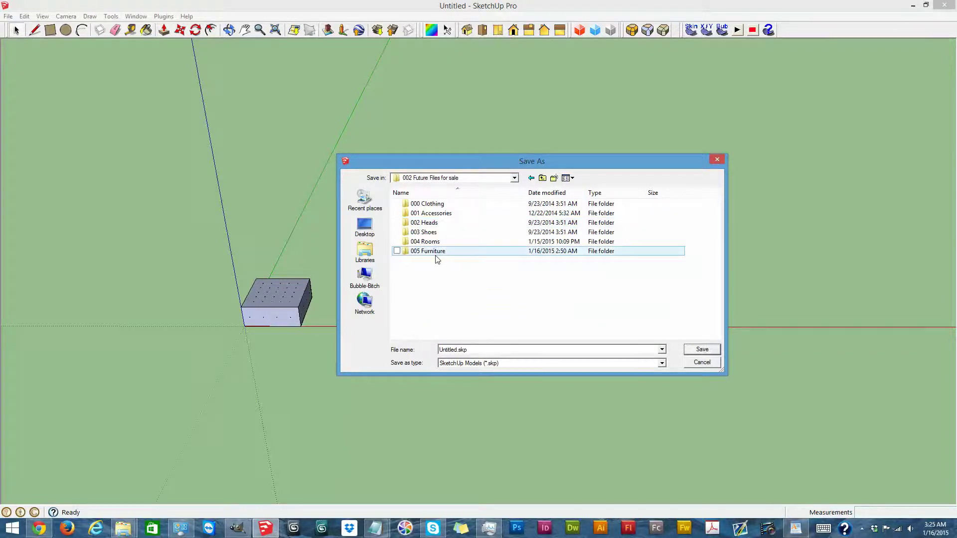
{"action": "double_click", "coordinate": [437, 243]}
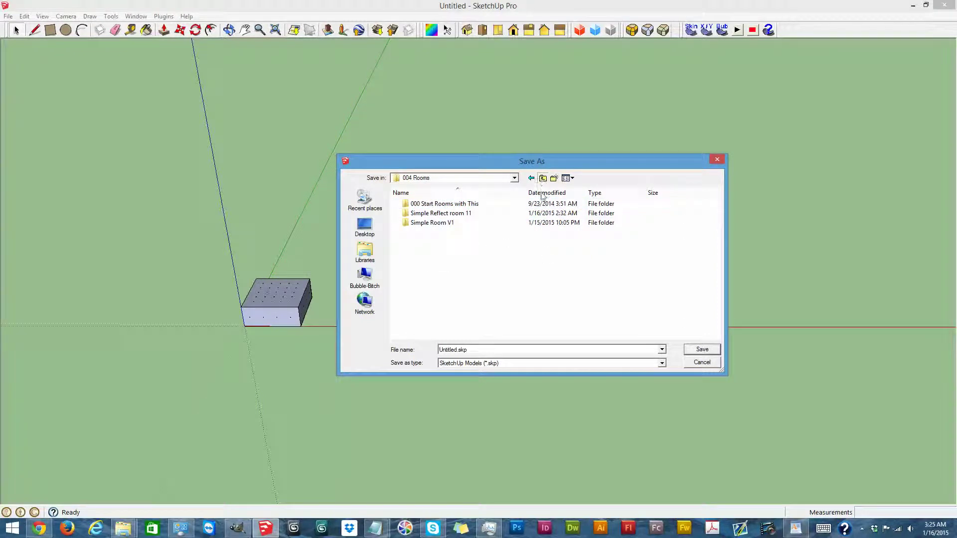
Step: Copy the 000 Start Rooms with This folder and rename the copy Simple room 12
{"action": "left_click", "coordinate": [436, 205]}
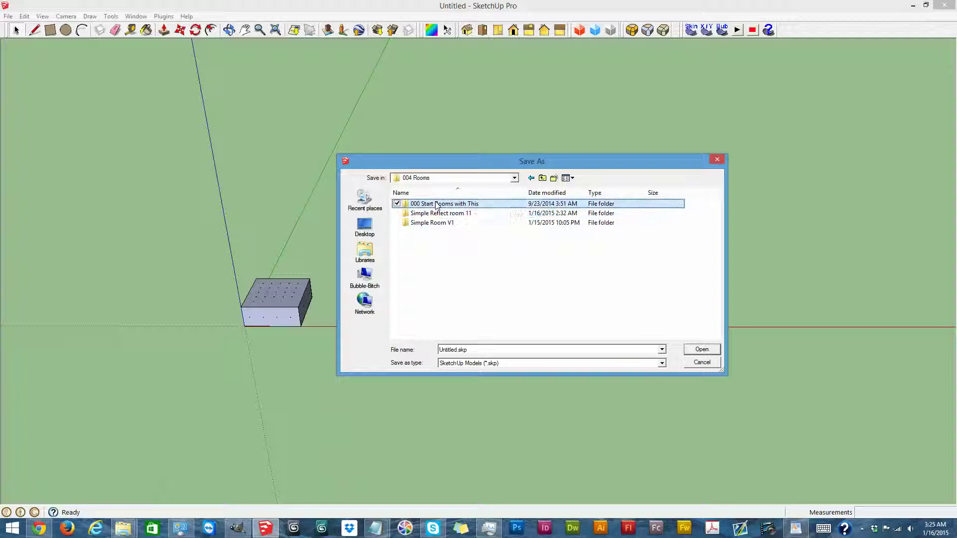
{"action": "left_click", "coordinate": [447, 285]}
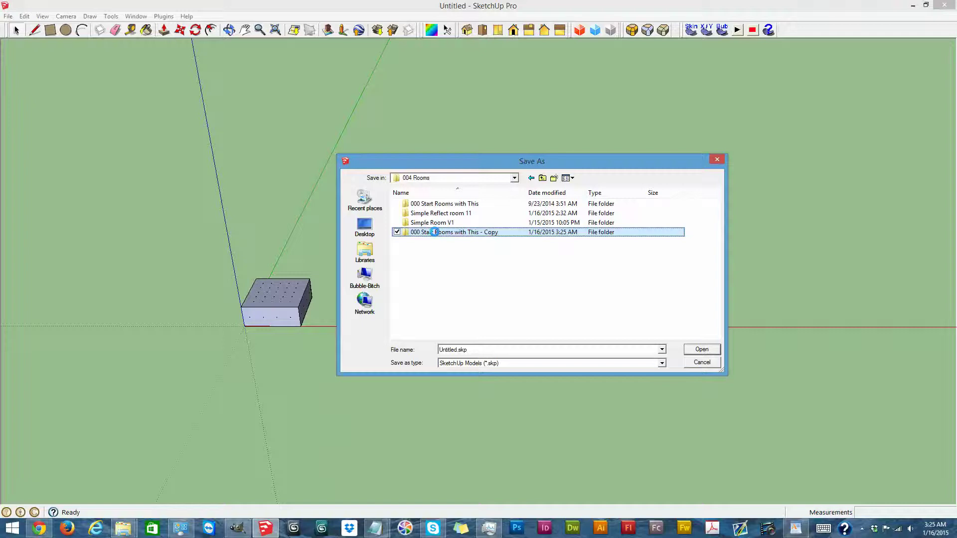
{"action": "right_click", "coordinate": [434, 232]}
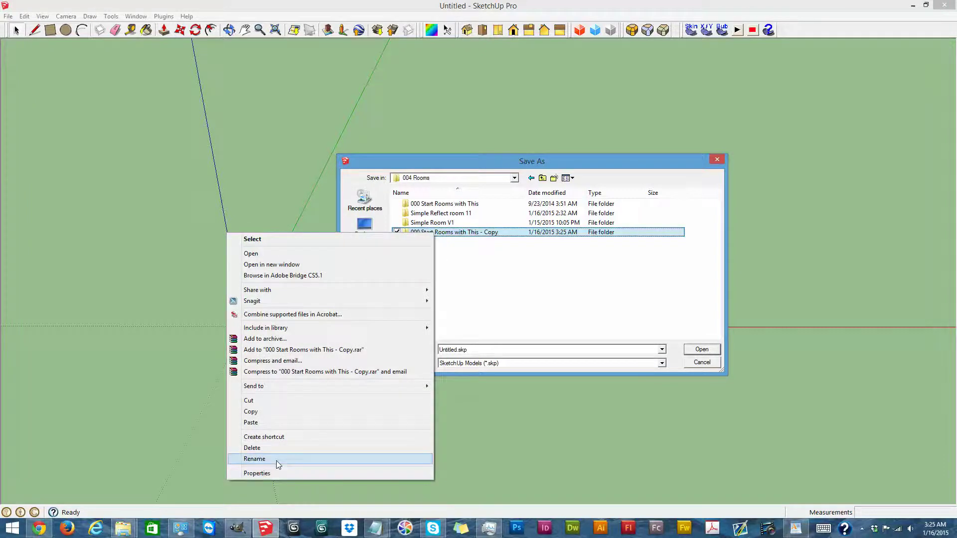
{"action": "left_click", "coordinate": [276, 461]}
{"action": "type", "text": "Si"}
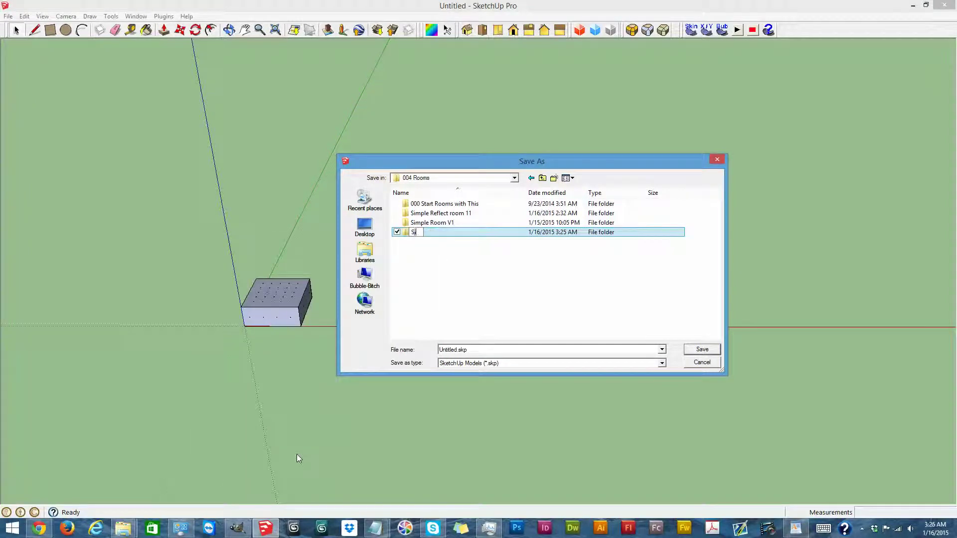
{"action": "type", "text": "mpl"}
{"action": "type", "text": "Re"}
{"action": "type", "text": "ro"}
{"action": "type", "text": "om 12"}
{"action": "key", "text": "Return"}
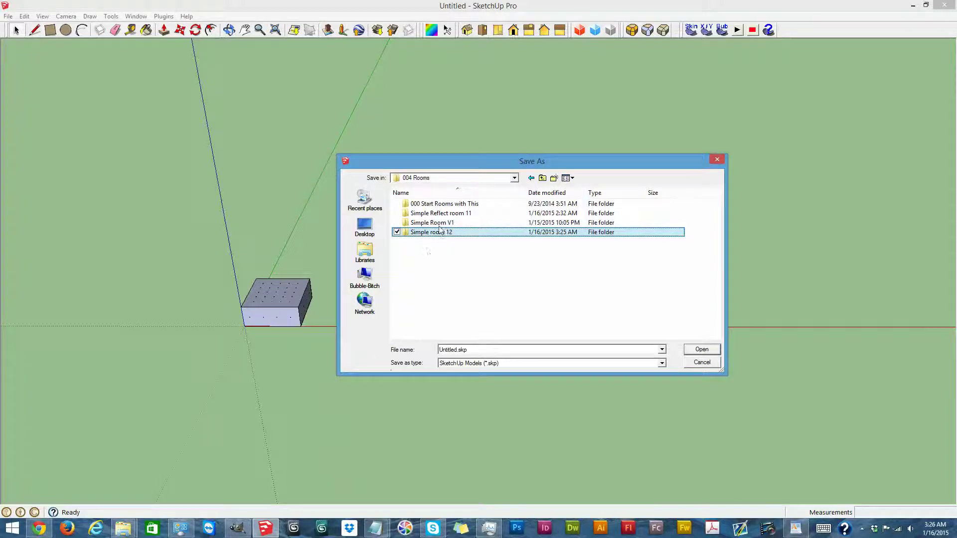
Step: Save the model as 'SR' inside the Simple room 12 folder
{"action": "double_click", "coordinate": [436, 233]}
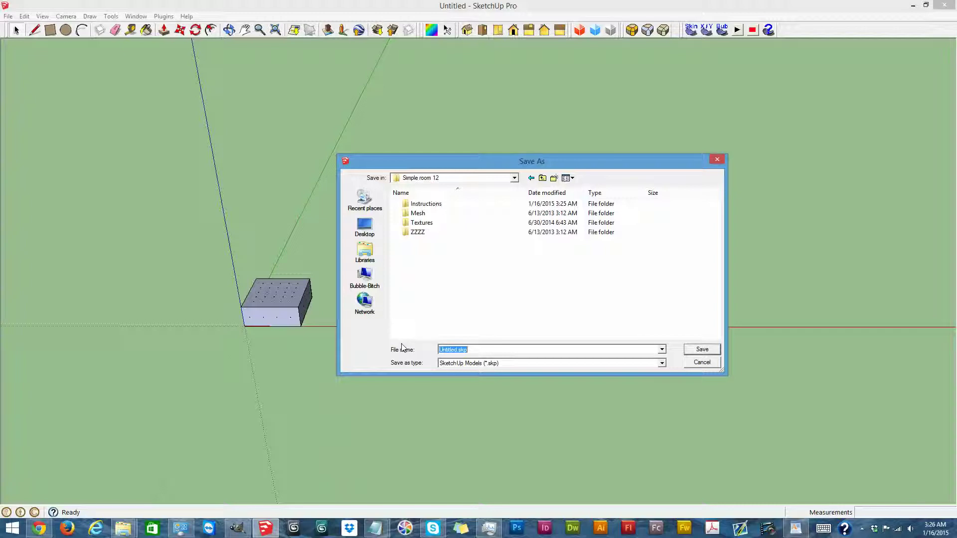
{"action": "type", "text": "SR!@"}
{"action": "key", "text": "Return"}
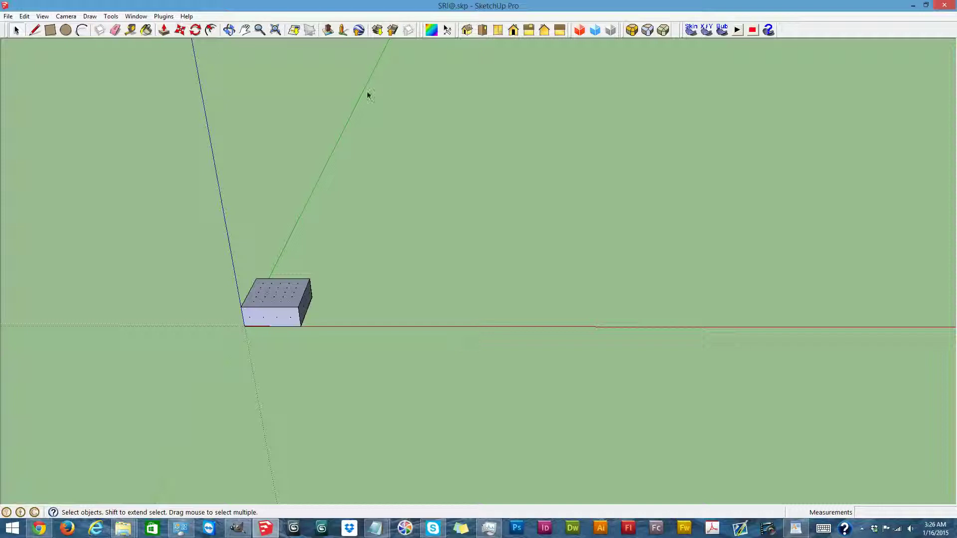
Step: Export the box as a MeshOut IMVU file set into Simple room 12, then minimize SketchUp
{"action": "left_click", "coordinate": [158, 18]}
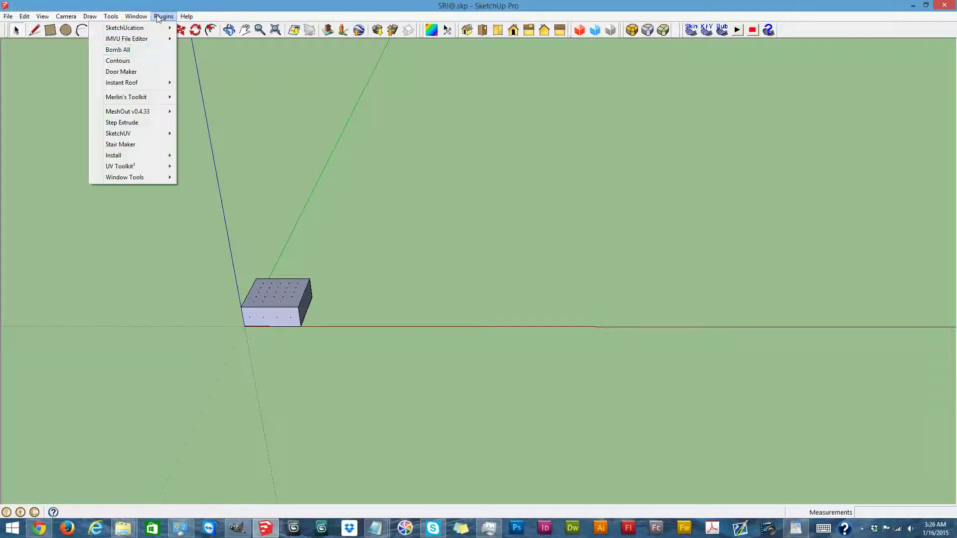
{"action": "mouse_move", "coordinate": [127, 111]}
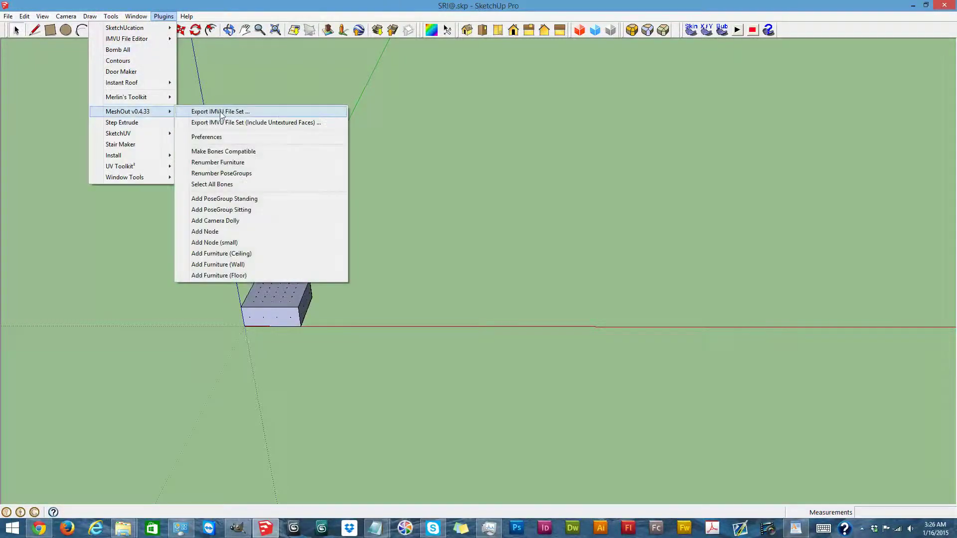
{"action": "left_click", "coordinate": [224, 113]}
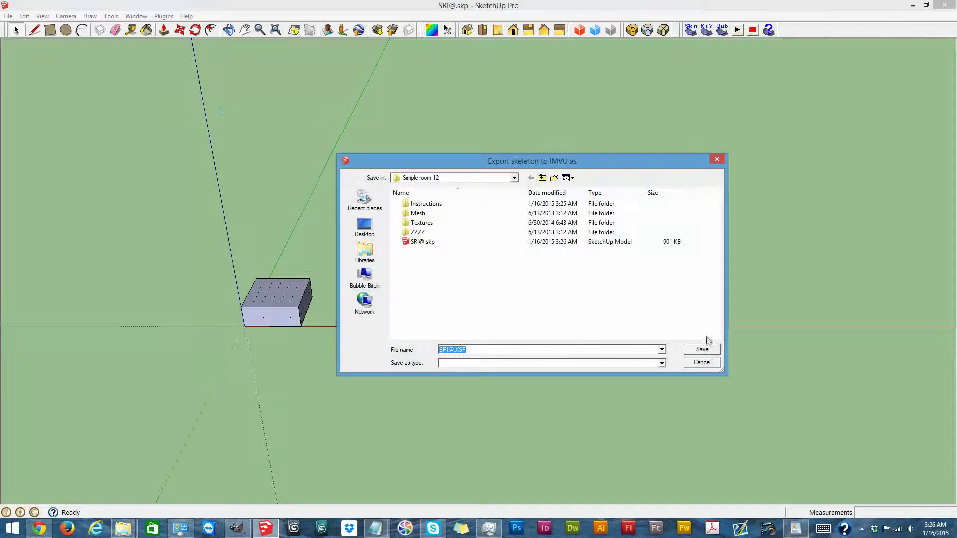
{"action": "left_click", "coordinate": [709, 350]}
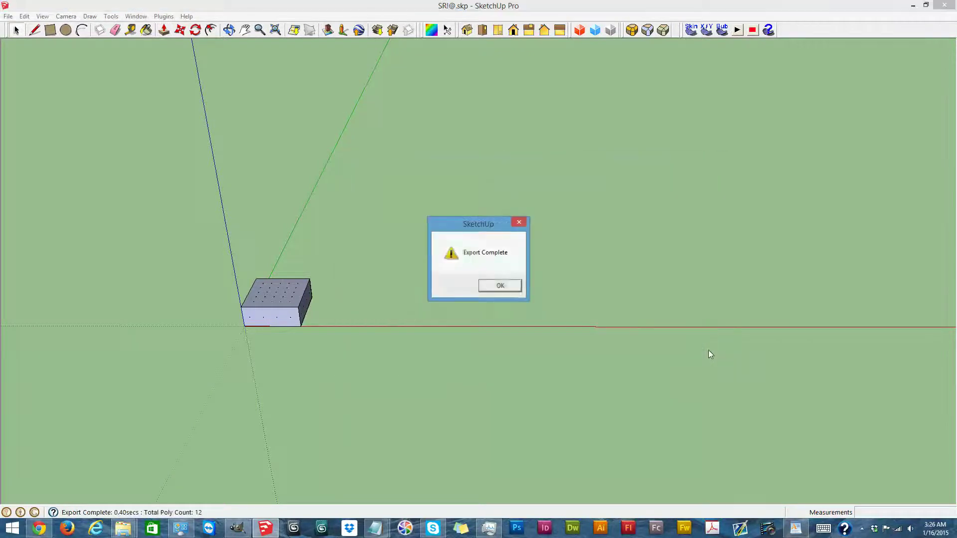
{"action": "left_click", "coordinate": [500, 286]}
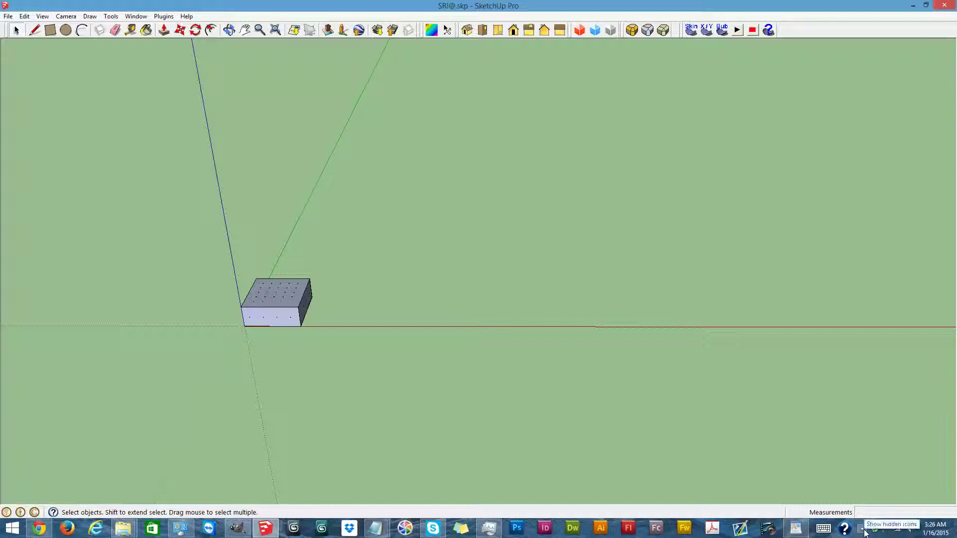
{"action": "left_click", "coordinate": [911, 6]}
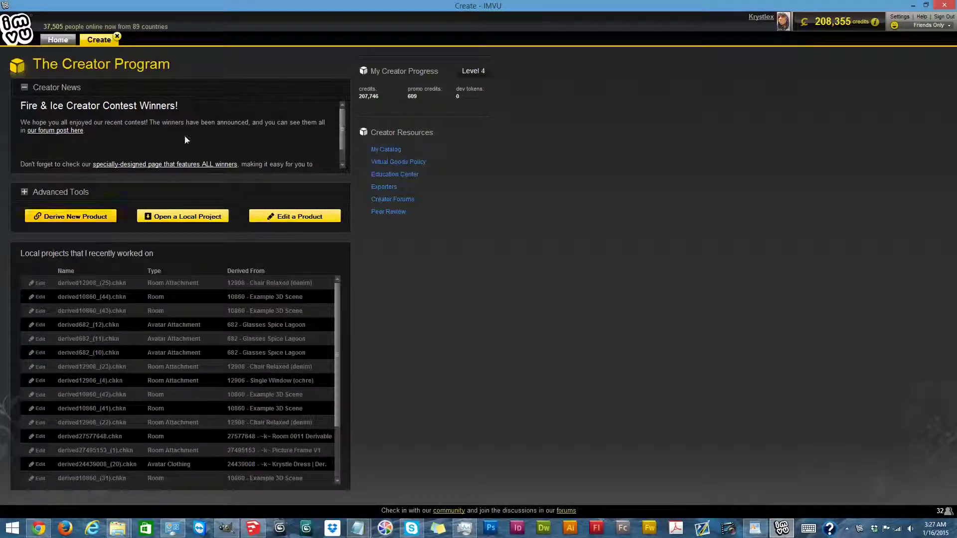
Step: Derive a new Room product from Rooms & Furniture' Example 3D Scene (product 10860)
{"action": "left_click", "coordinate": [72, 217]}
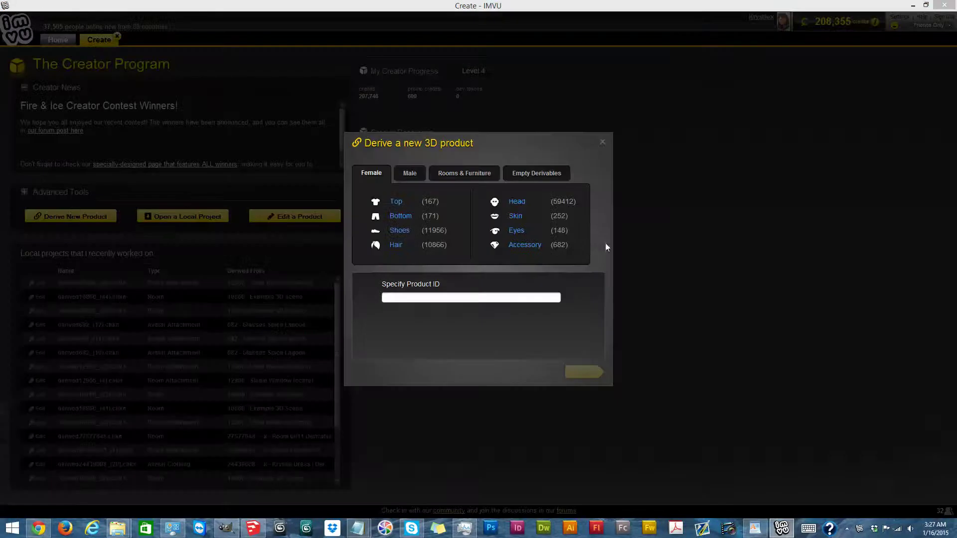
{"action": "left_click", "coordinate": [459, 175]}
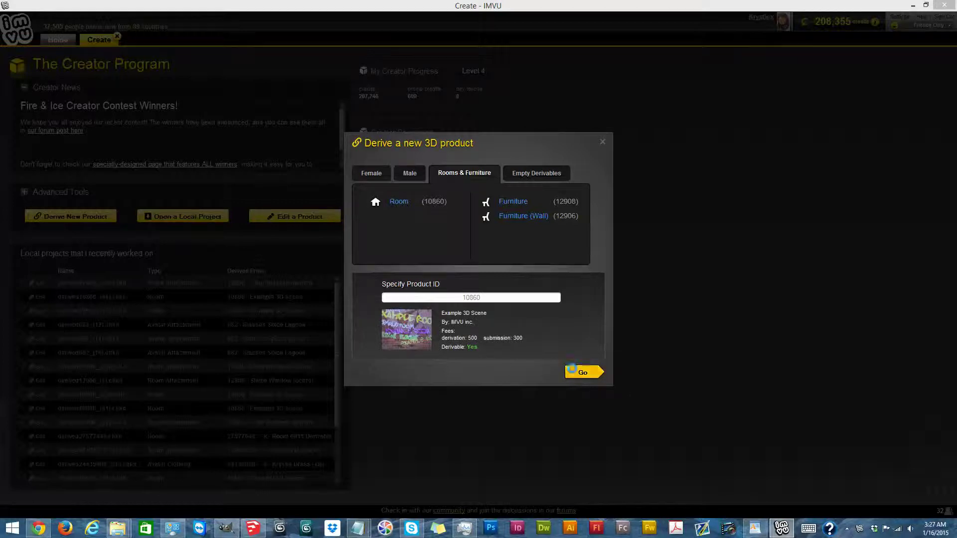
{"action": "left_click", "coordinate": [583, 372]}
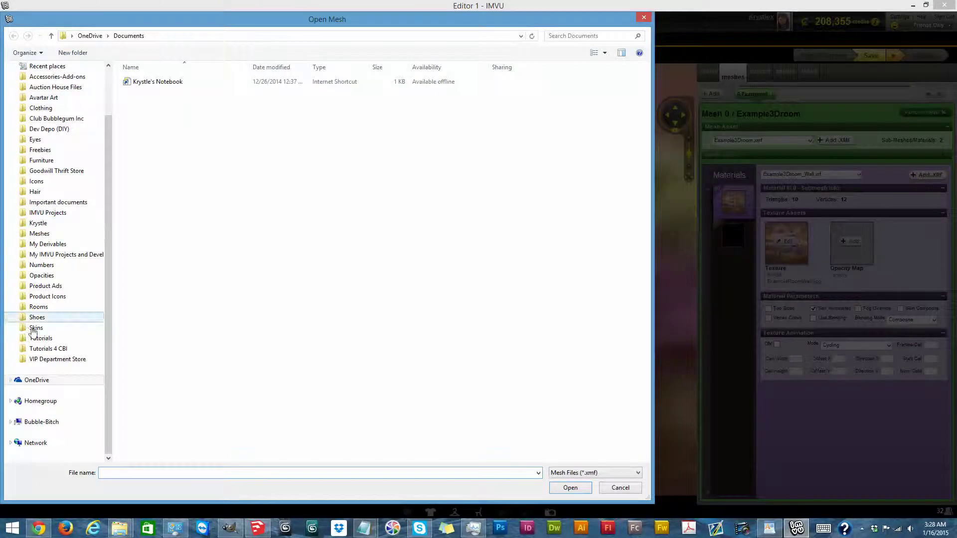
Step: Load the exported room mesh from Meshes > 002 Future Files for sale > 004 Rooms > Simple room 12
{"action": "left_click", "coordinate": [45, 236]}
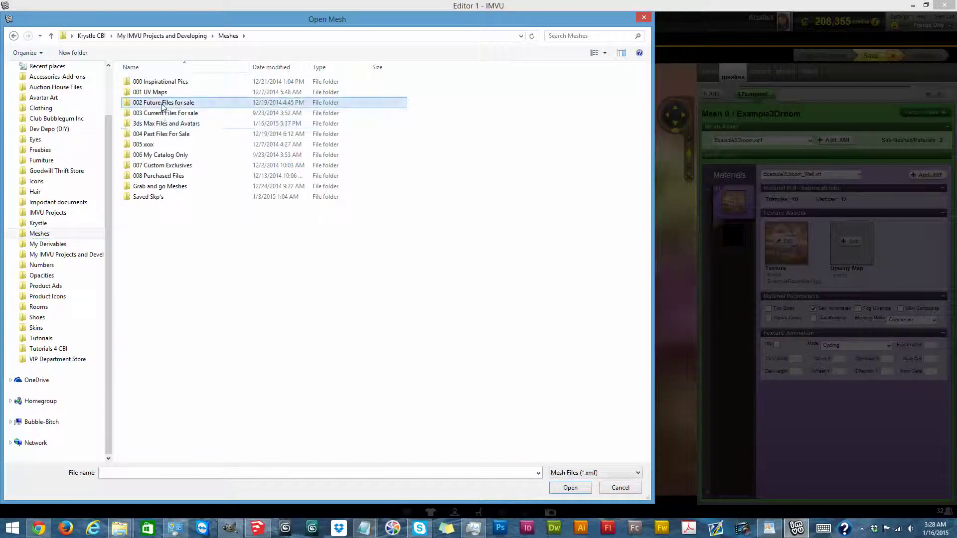
{"action": "double_click", "coordinate": [162, 104]}
{"action": "double_click", "coordinate": [162, 126]}
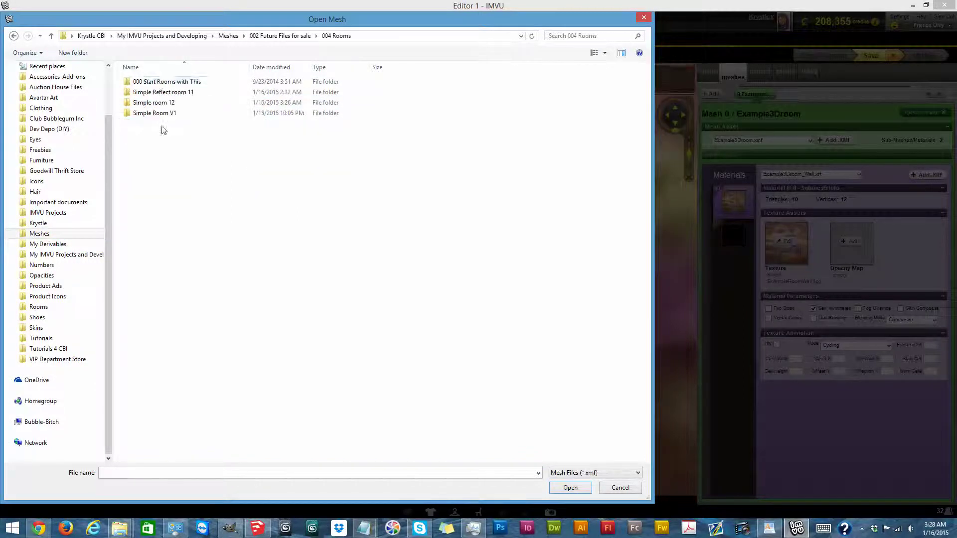
{"action": "double_click", "coordinate": [156, 103]}
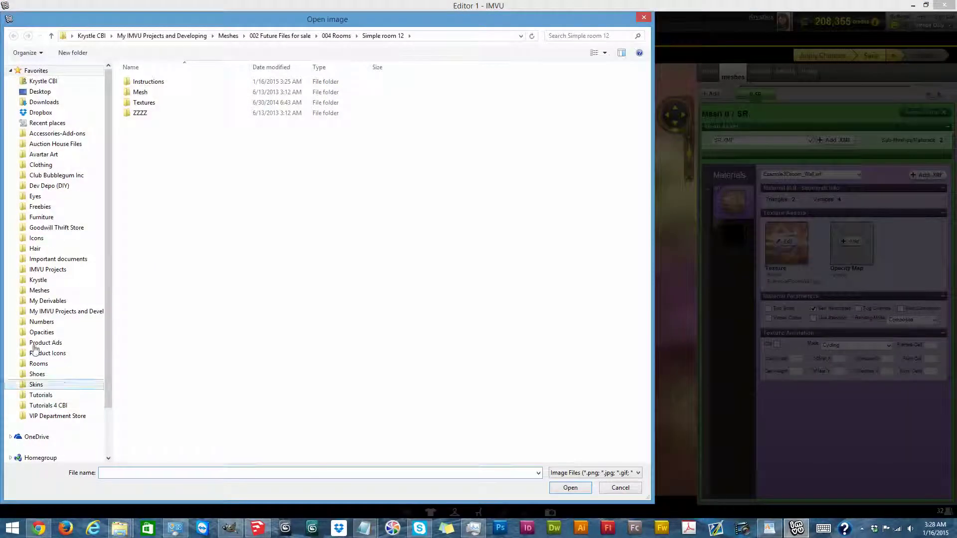
Step: Choose an image from the numbered textures folder under UV Maps for material 01
{"action": "left_click", "coordinate": [42, 321]}
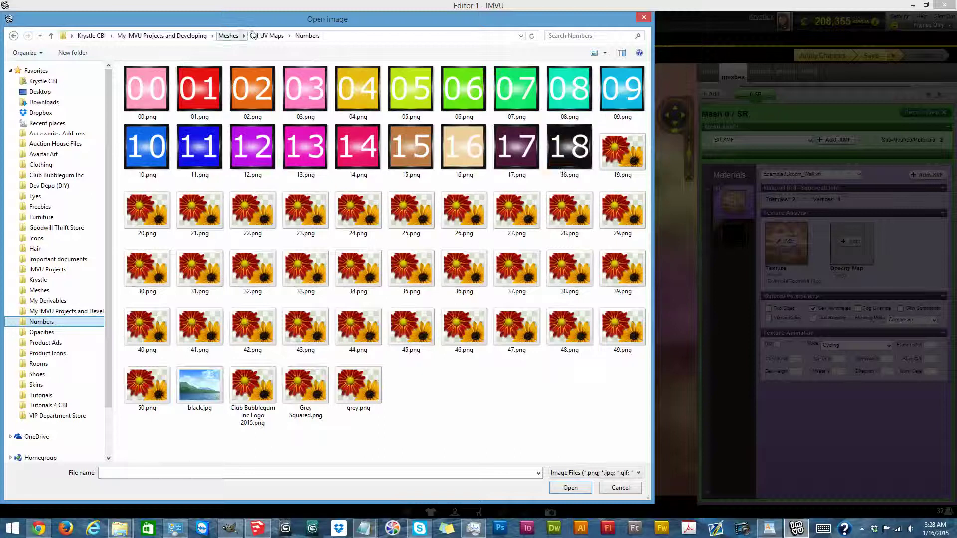
{"action": "left_click", "coordinate": [266, 36]}
{"action": "left_click", "coordinate": [162, 84]}
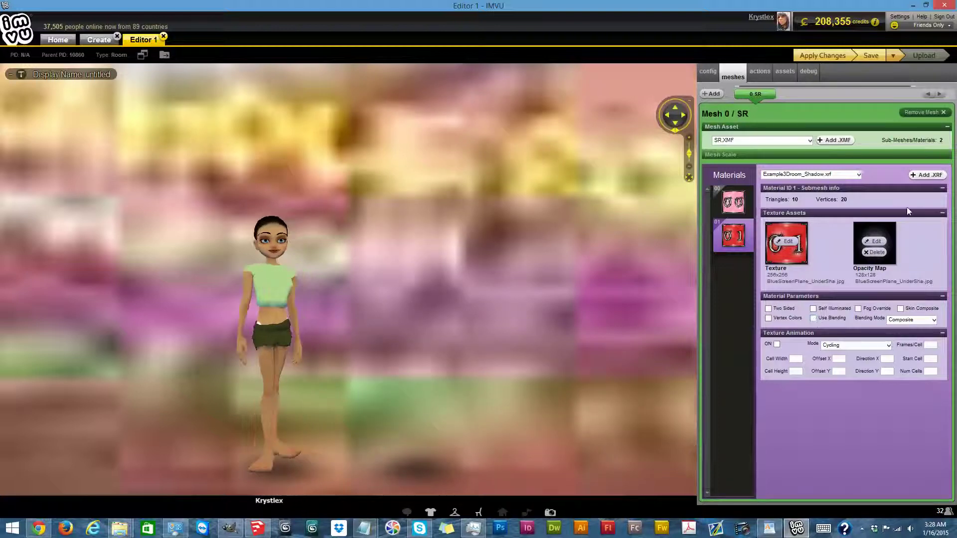
Step: Remove material 01's opacity map and turn off Self Illuminated on wall material 00
{"action": "left_click", "coordinate": [881, 254]}
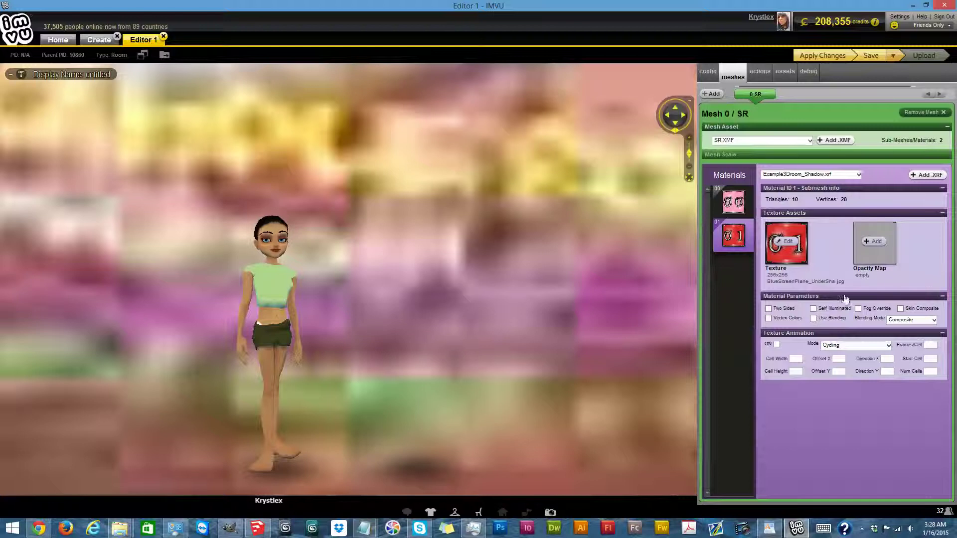
{"action": "left_click", "coordinate": [737, 203]}
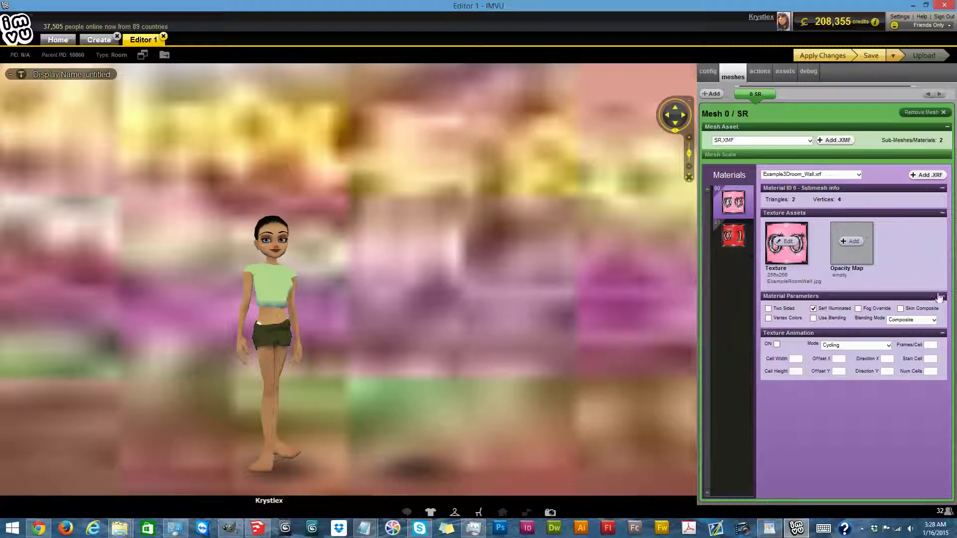
{"action": "left_click", "coordinate": [814, 309]}
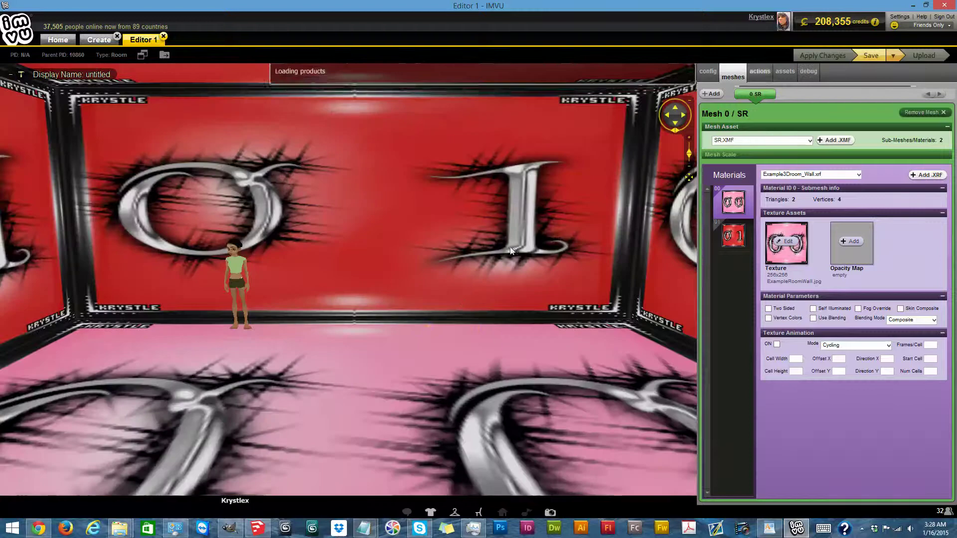
Step: Orbit around the room to inspect the numbered red walls and pink floor, then open the inventory bar
{"action": "scroll", "coordinate": [468, 313], "scroll_direction": "up", "scroll_amount": 3}
{"action": "mouse_move", "coordinate": [468, 312]}
{"action": "left_mouse_down"}
{"action": "mouse_move", "coordinate": [621, 316]}
{"action": "mouse_move", "coordinate": [513, 366]}
{"action": "mouse_move", "coordinate": [455, 381]}
{"action": "mouse_move", "coordinate": [432, 310]}
{"action": "mouse_move", "coordinate": [442, 324]}
{"action": "mouse_move", "coordinate": [390, 384]}
{"action": "left_mouse_up"}
{"action": "scroll", "coordinate": [620, 316], "scroll_direction": "down", "scroll_amount": 5}
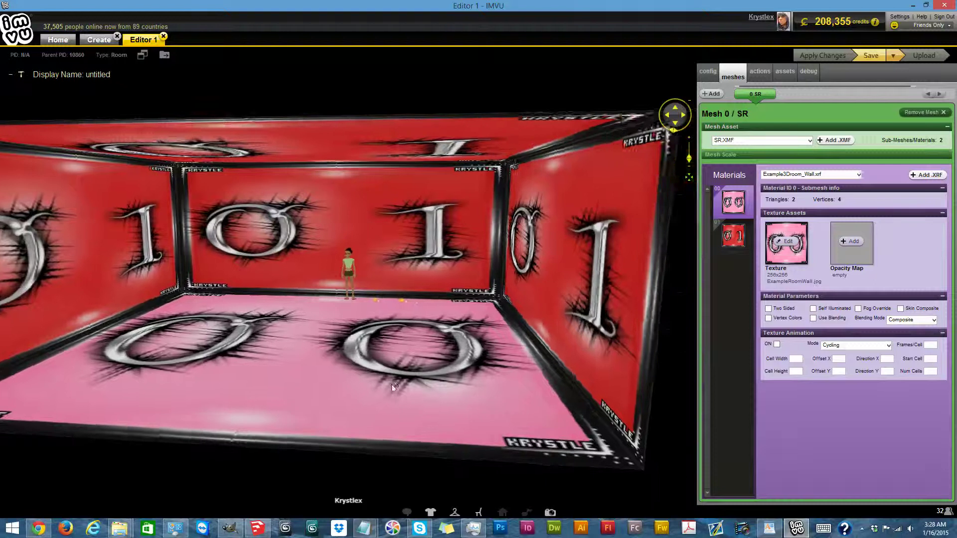
{"action": "scroll", "coordinate": [391, 385], "scroll_direction": "down", "scroll_amount": 3}
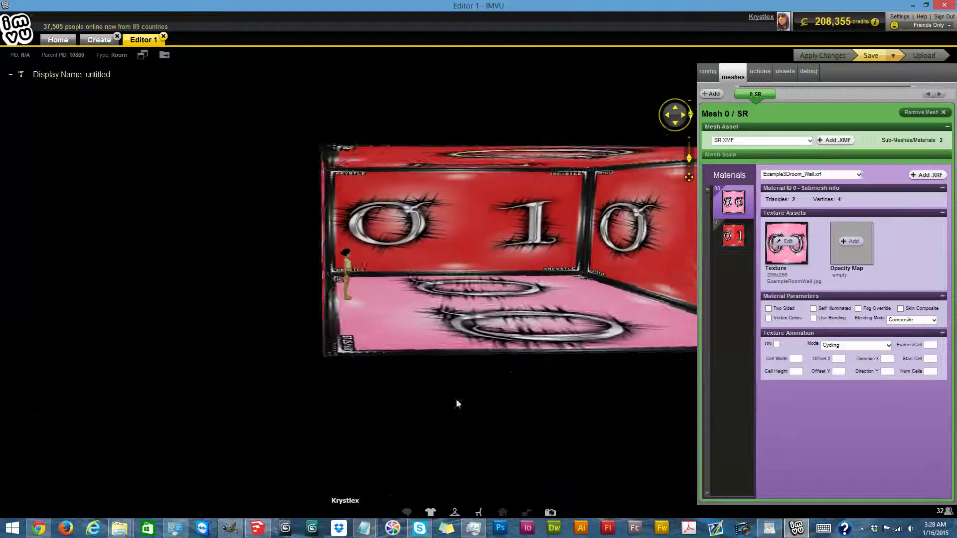
{"action": "mouse_move", "coordinate": [456, 399]}
{"action": "left_mouse_down"}
{"action": "mouse_move", "coordinate": [438, 360]}
{"action": "mouse_move", "coordinate": [416, 352]}
{"action": "mouse_move", "coordinate": [448, 321]}
{"action": "mouse_move", "coordinate": [474, 362]}
{"action": "mouse_move", "coordinate": [366, 352]}
{"action": "mouse_move", "coordinate": [441, 343]}
{"action": "mouse_move", "coordinate": [415, 375]}
{"action": "mouse_move", "coordinate": [432, 317]}
{"action": "left_mouse_up"}
{"action": "scroll", "coordinate": [441, 343], "scroll_direction": "up", "scroll_amount": 5}
{"action": "scroll", "coordinate": [441, 342], "scroll_direction": "down", "scroll_amount": 5}
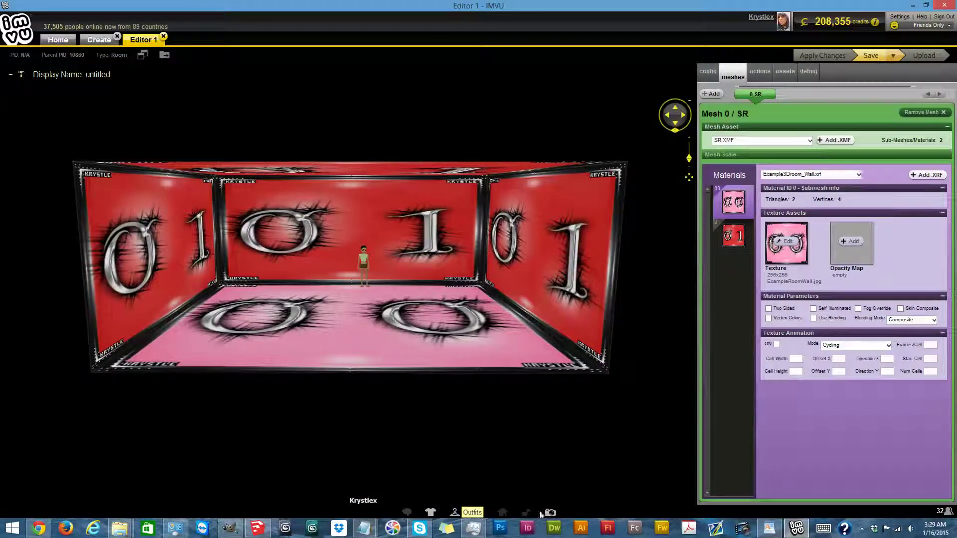
{"action": "left_click", "coordinate": [430, 513]}
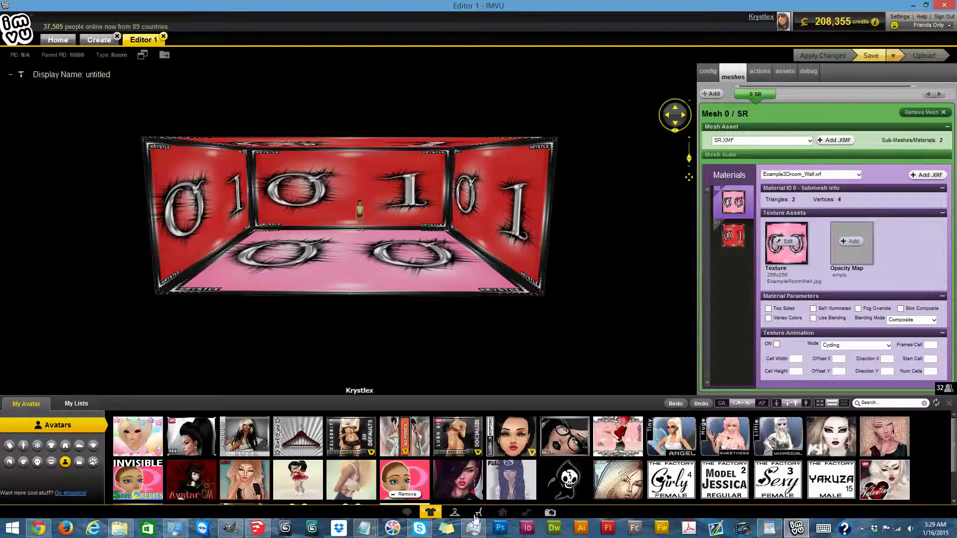
Step: Add an armchair from My Furniture and nudge it forward on the pink floor
{"action": "left_click", "coordinate": [476, 515]}
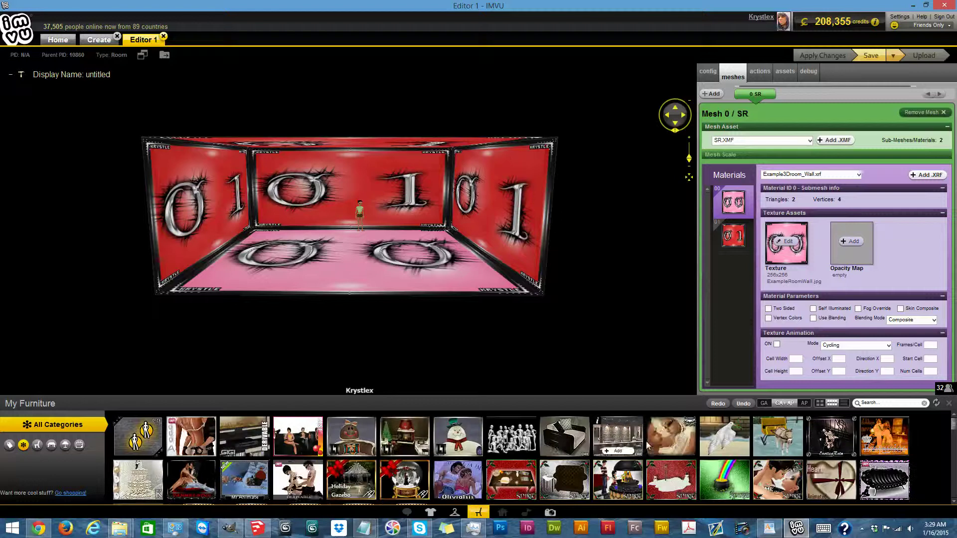
{"action": "left_click", "coordinate": [21, 75]}
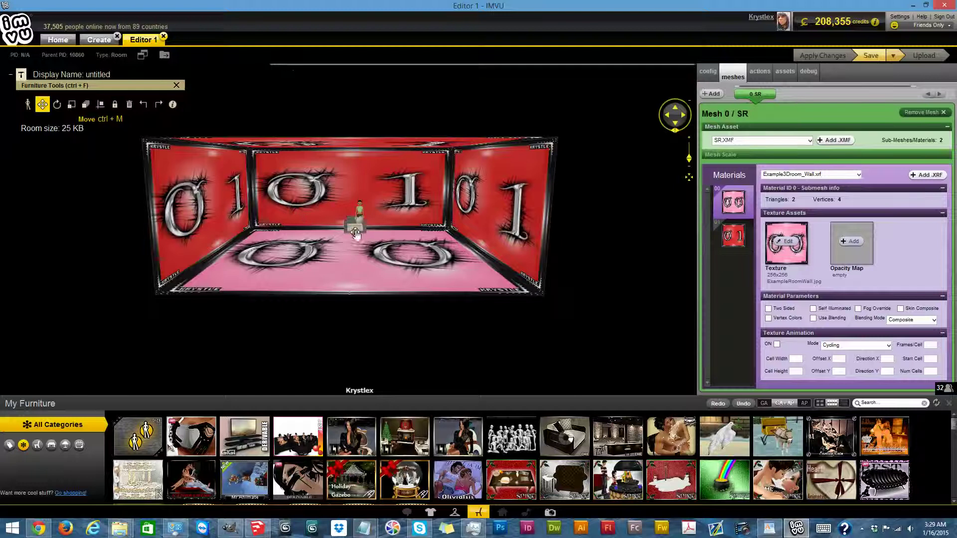
{"action": "mouse_move", "coordinate": [359, 257]}
{"action": "left_mouse_down"}
{"action": "mouse_move", "coordinate": [224, 196]}
{"action": "mouse_move", "coordinate": [530, 214]}
{"action": "mouse_move", "coordinate": [357, 141]}
{"action": "mouse_move", "coordinate": [334, 266]}
{"action": "mouse_move", "coordinate": [355, 270]}
{"action": "left_mouse_up"}
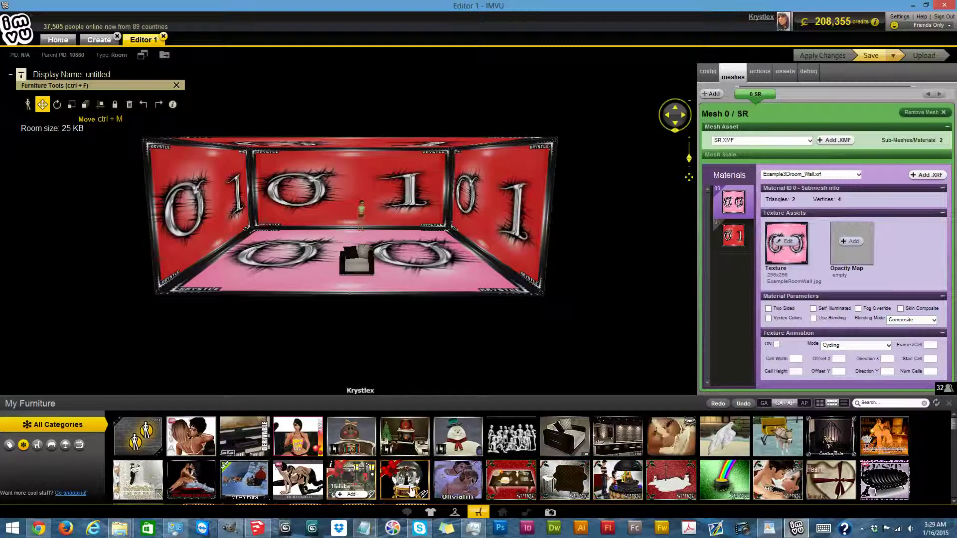
Step: Browse the furniture inventory and filter it to show only AP items
{"action": "scroll", "coordinate": [543, 451], "scroll_direction": "down", "scroll_amount": 2}
{"action": "scroll", "coordinate": [673, 457], "scroll_direction": "up", "scroll_amount": 2}
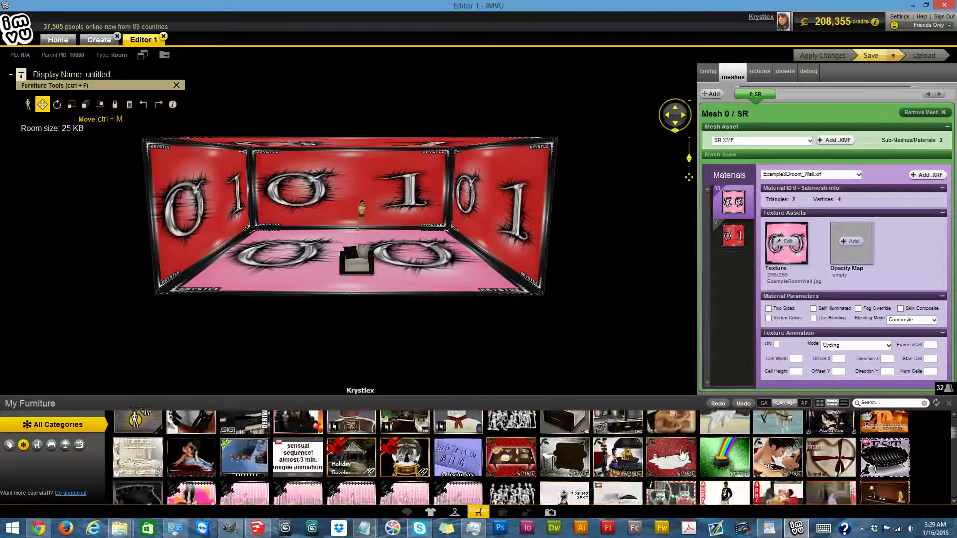
{"action": "scroll", "coordinate": [683, 453], "scroll_direction": "down", "scroll_amount": 2}
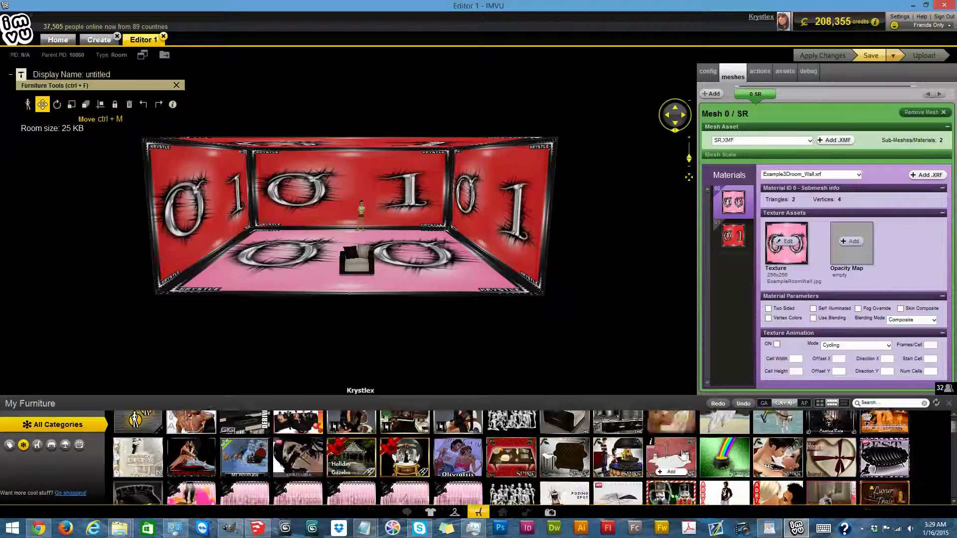
{"action": "scroll", "coordinate": [683, 453], "scroll_direction": "down", "scroll_amount": 2}
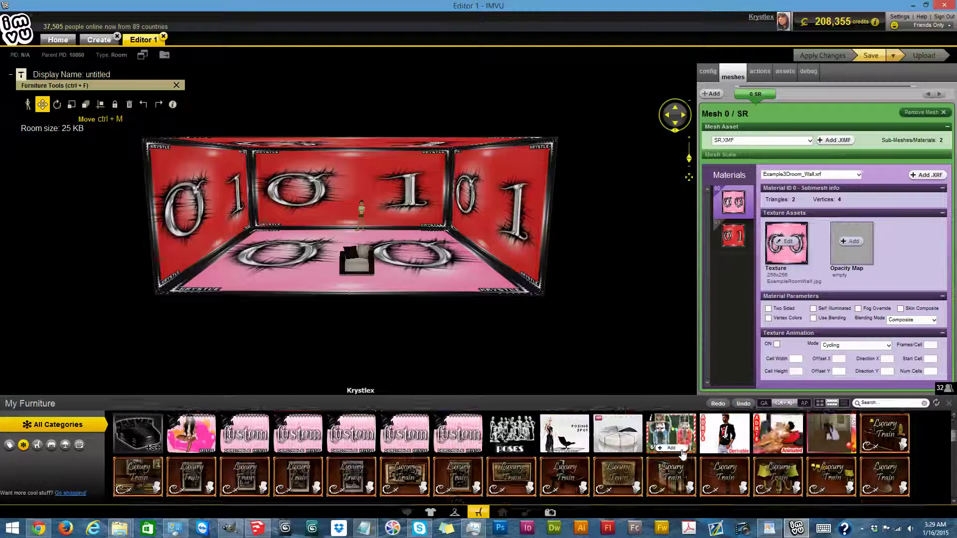
{"action": "scroll", "coordinate": [683, 455], "scroll_direction": "down", "scroll_amount": 3}
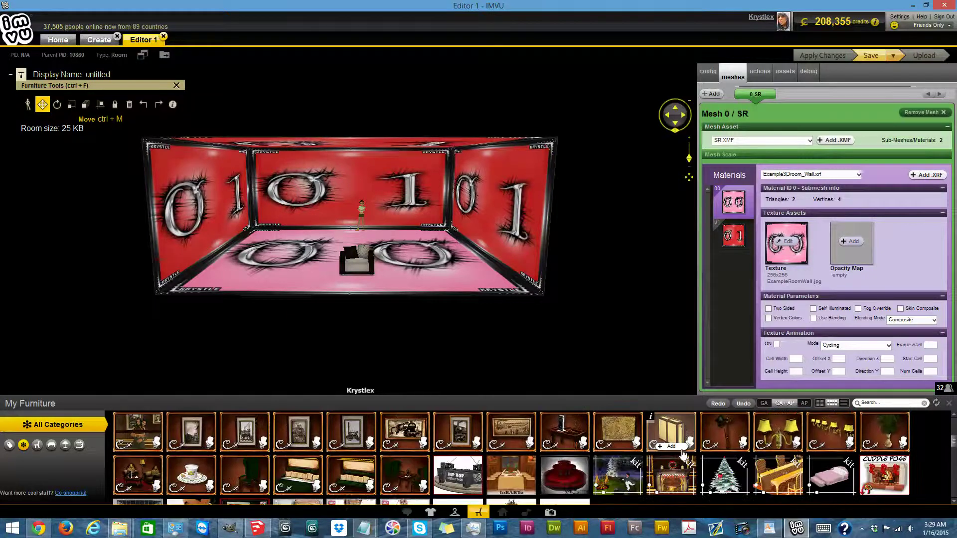
{"action": "scroll", "coordinate": [682, 455], "scroll_direction": "down", "scroll_amount": 2}
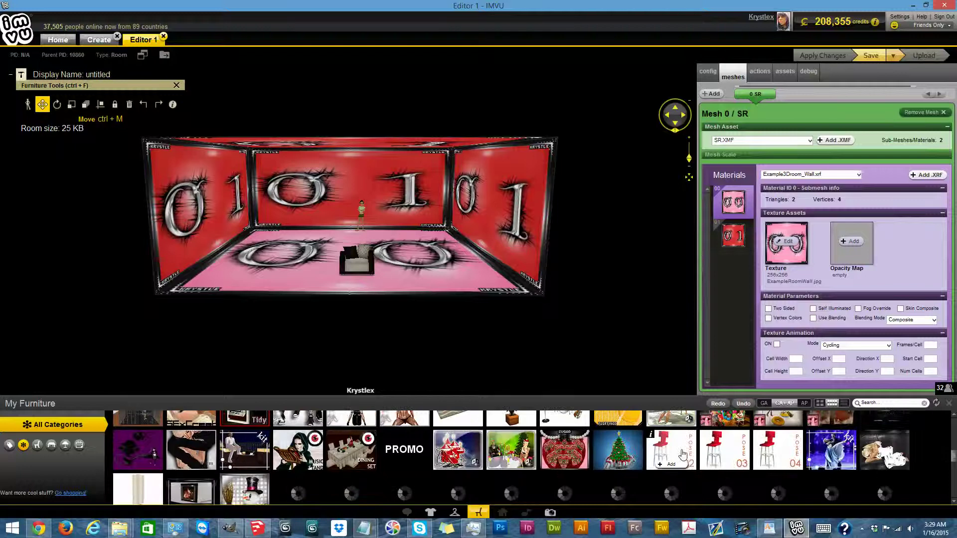
{"action": "scroll", "coordinate": [682, 453], "scroll_direction": "up", "scroll_amount": 1}
{"action": "scroll", "coordinate": [682, 453], "scroll_direction": "up", "scroll_amount": 2}
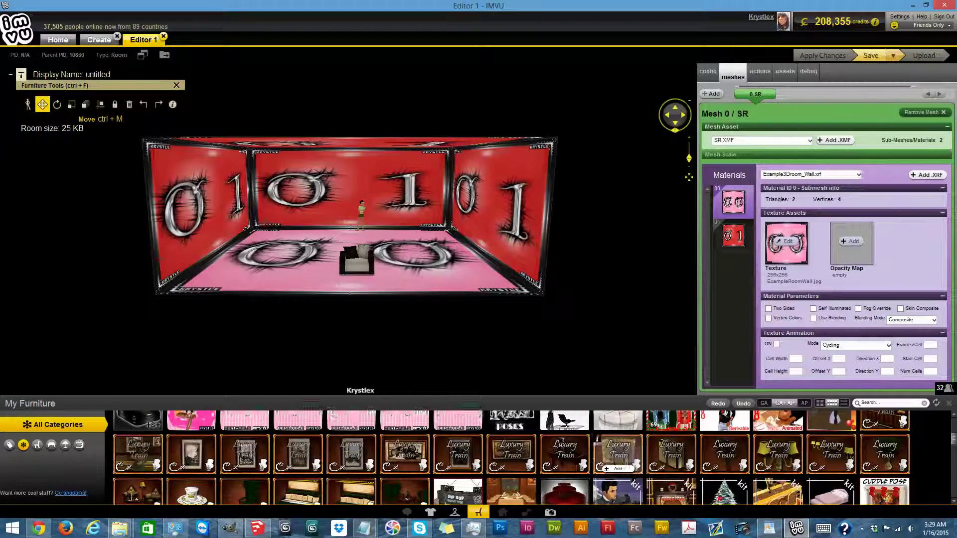
{"action": "left_click", "coordinate": [803, 405]}
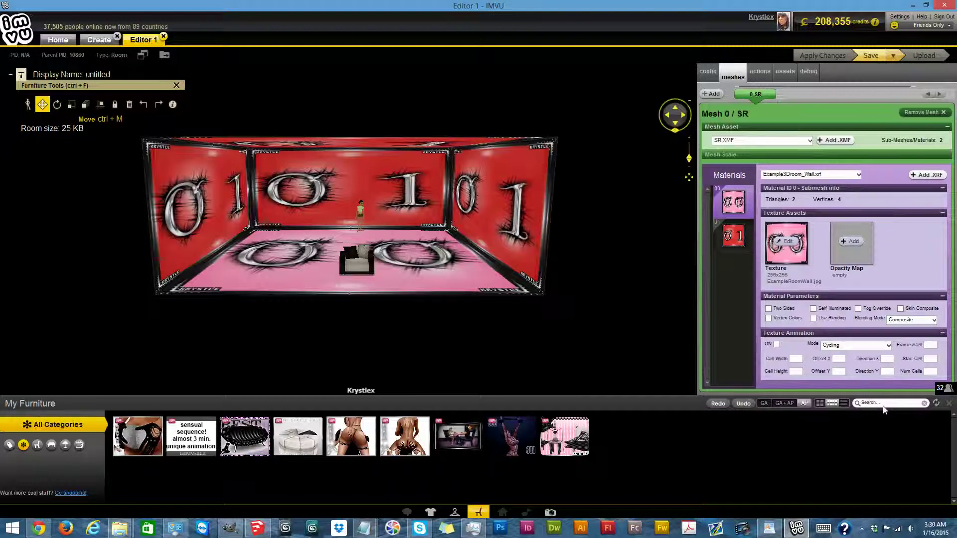
Step: Find the pink Club Bubblegum picture under GA + AP, add it, and slide it left along the back wall
{"action": "left_click", "coordinate": [783, 405]}
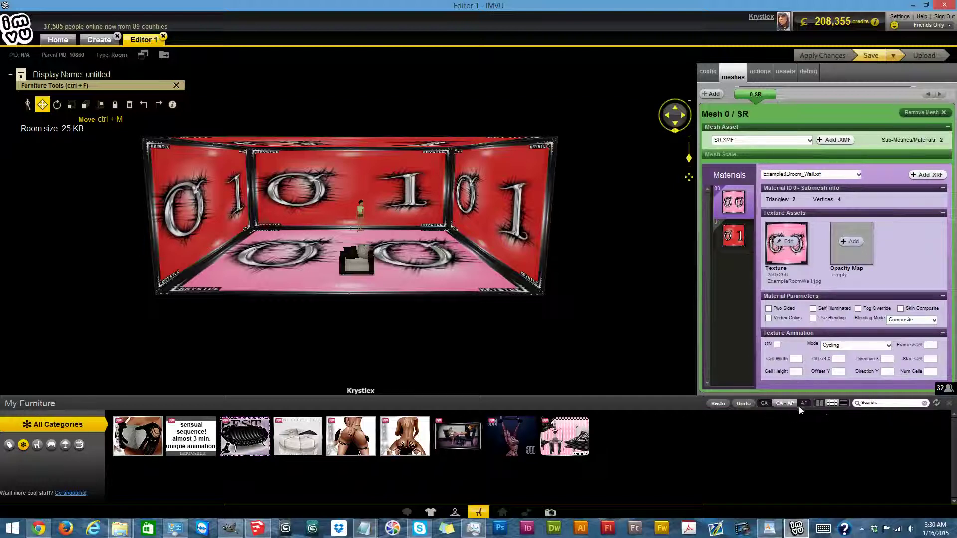
{"action": "left_click", "coordinate": [874, 405]}
{"action": "type", "text": "po"}
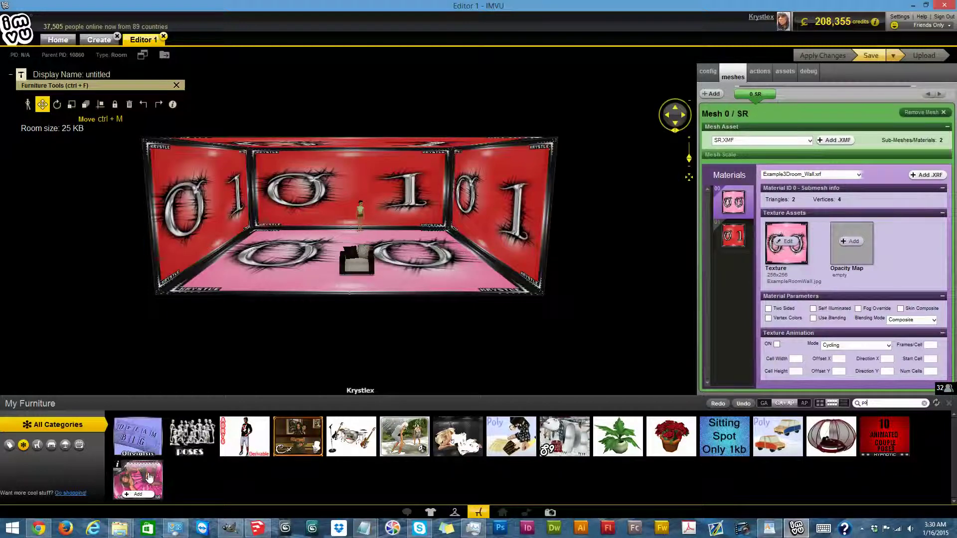
{"action": "left_click", "coordinate": [158, 483]}
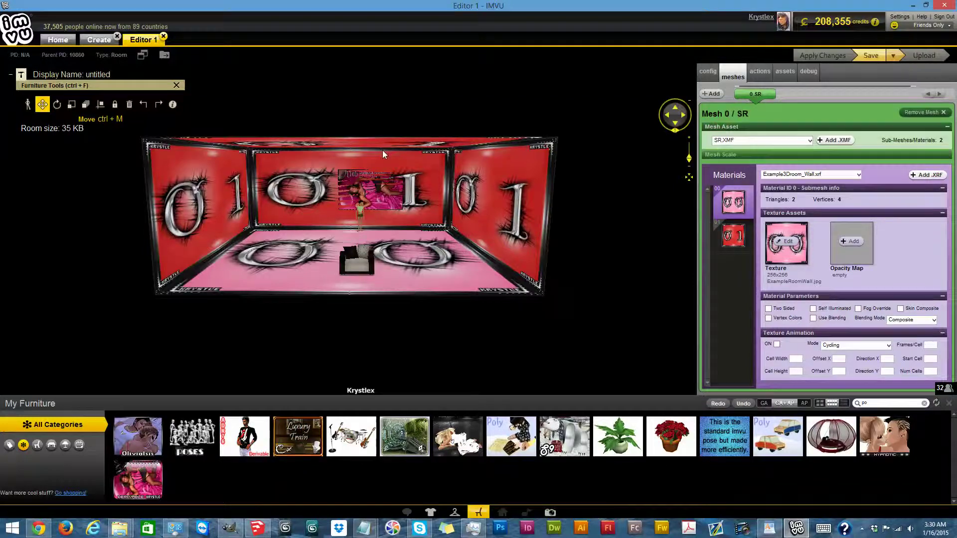
{"action": "left_click", "coordinate": [382, 151]}
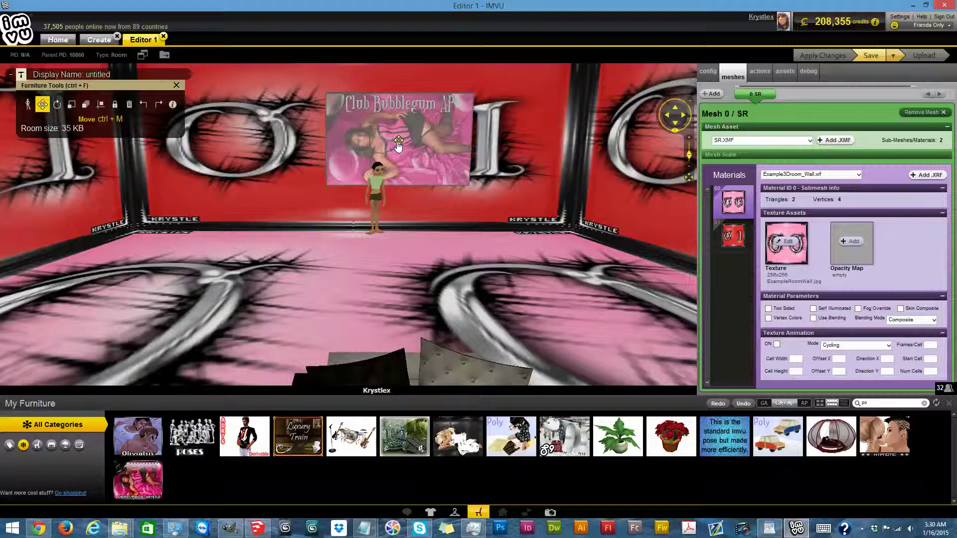
{"action": "mouse_move", "coordinate": [399, 142]}
{"action": "left_mouse_down"}
{"action": "mouse_move", "coordinate": [200, 141]}
{"action": "mouse_move", "coordinate": [396, 139]}
{"action": "mouse_move", "coordinate": [223, 183]}
{"action": "mouse_move", "coordinate": [570, 207]}
{"action": "mouse_move", "coordinate": [504, 192]}
{"action": "mouse_move", "coordinate": [418, 238]}
{"action": "left_mouse_up"}
{"action": "scroll", "coordinate": [394, 133], "scroll_direction": "down", "scroll_amount": 5}
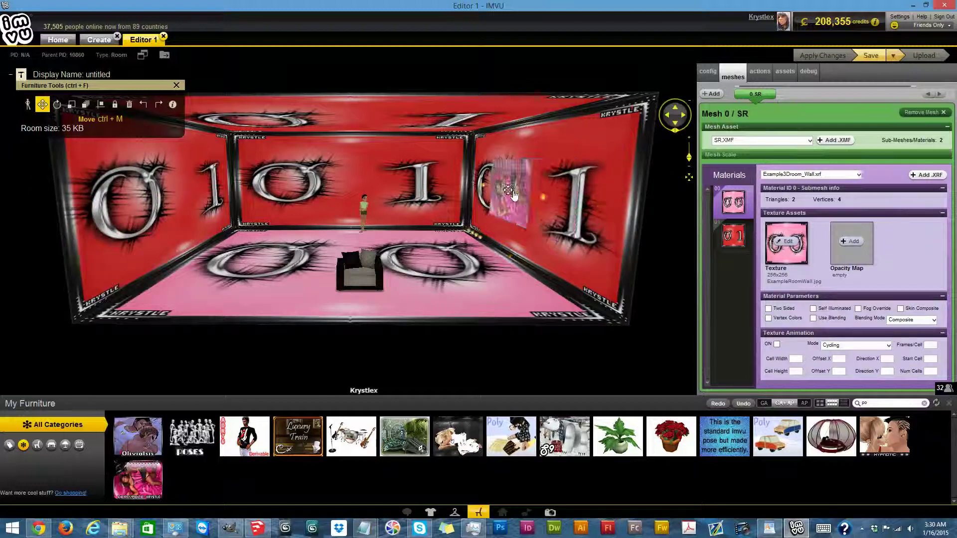
Step: Drag the Club Bubblegum picture onto the right wall, then off the visible walls
{"action": "scroll", "coordinate": [550, 207], "scroll_direction": "down", "scroll_amount": 3}
{"action": "scroll", "coordinate": [418, 238], "scroll_direction": "up", "scroll_amount": 5}
{"action": "scroll", "coordinate": [391, 252], "scroll_direction": "down", "scroll_amount": 5}
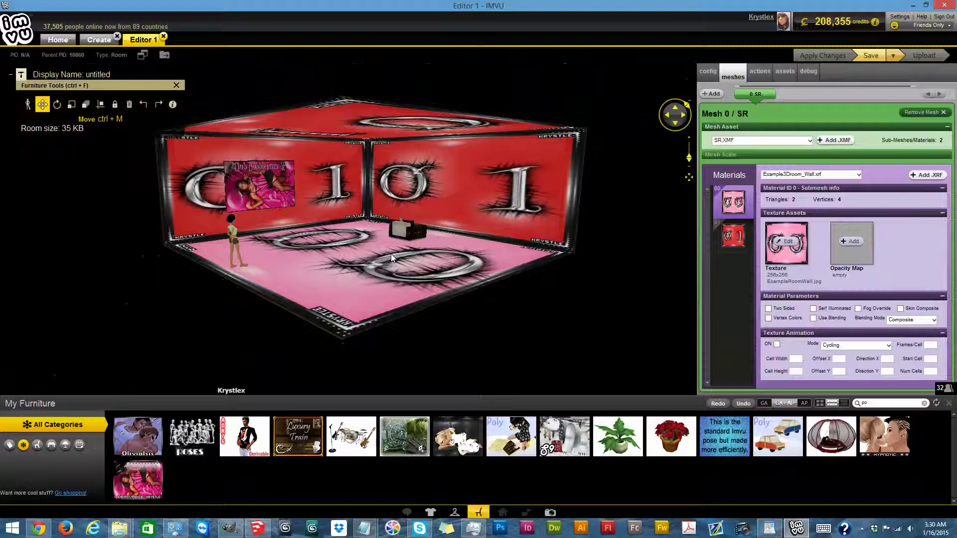
{"action": "mouse_move", "coordinate": [421, 160]}
{"action": "left_mouse_down"}
{"action": "mouse_move", "coordinate": [448, 187]}
{"action": "mouse_move", "coordinate": [480, 190]}
{"action": "left_mouse_up"}
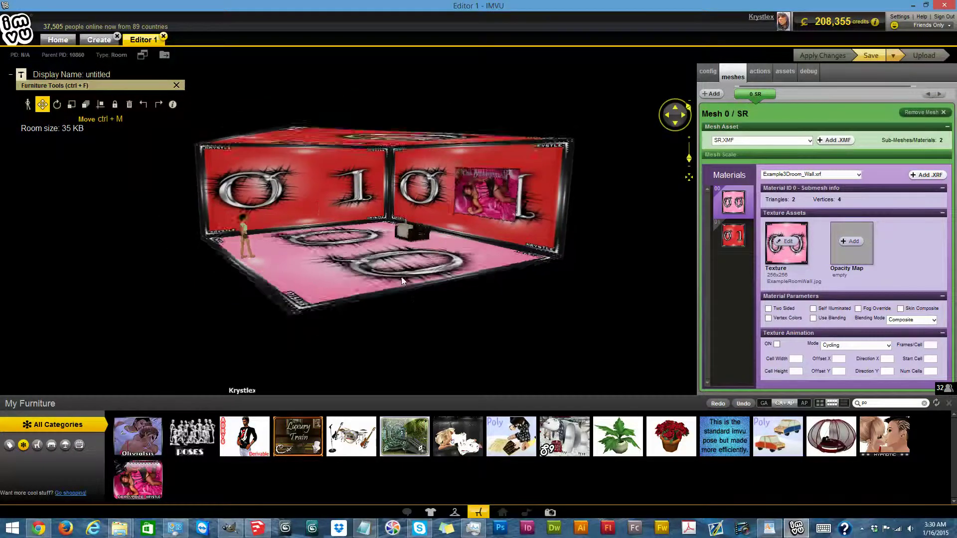
{"action": "left_click_drag", "start_coordinate": [480, 189], "coordinate": [398, 304]}
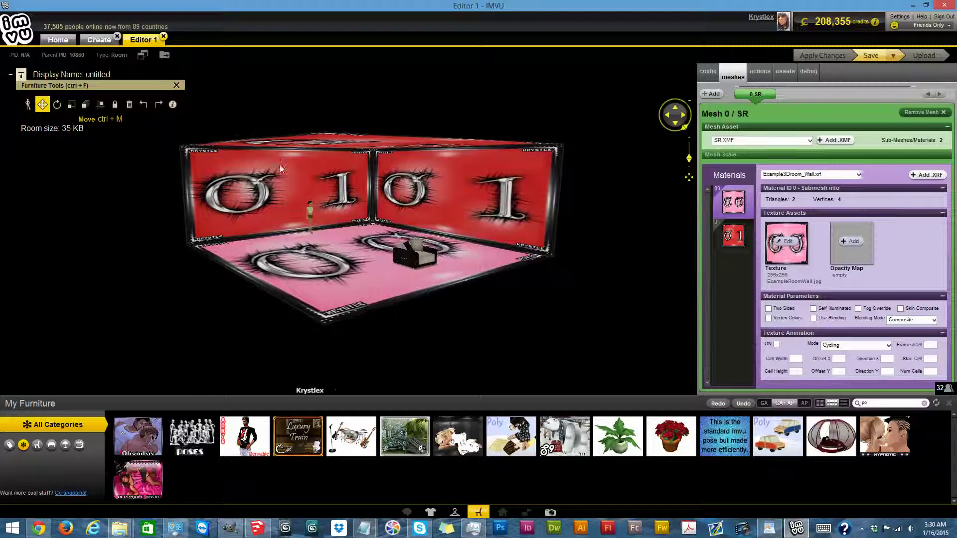